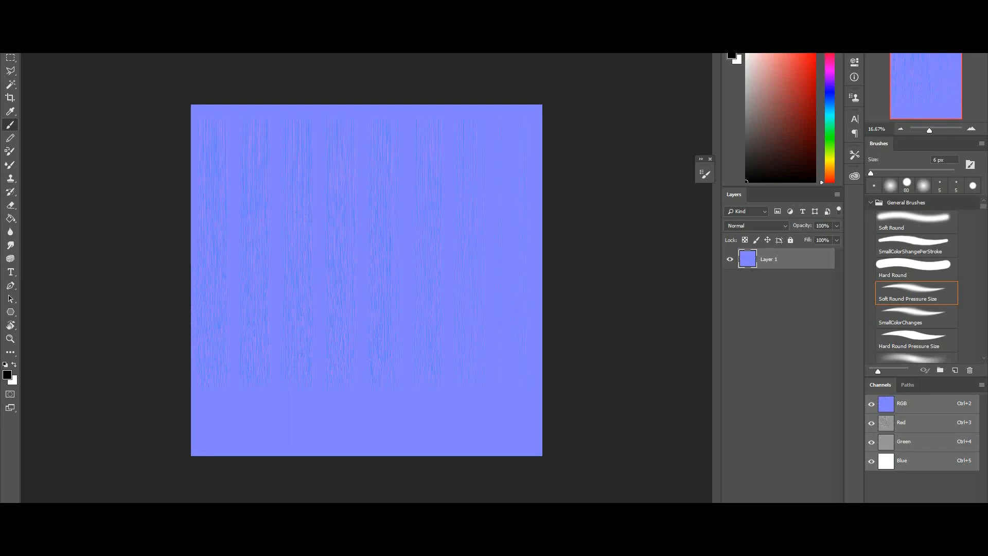
Step: Add a mask from transparency to Layer 1 of the coloured hair strand texture, and toggle the mask to compare
left_click(494, 35)
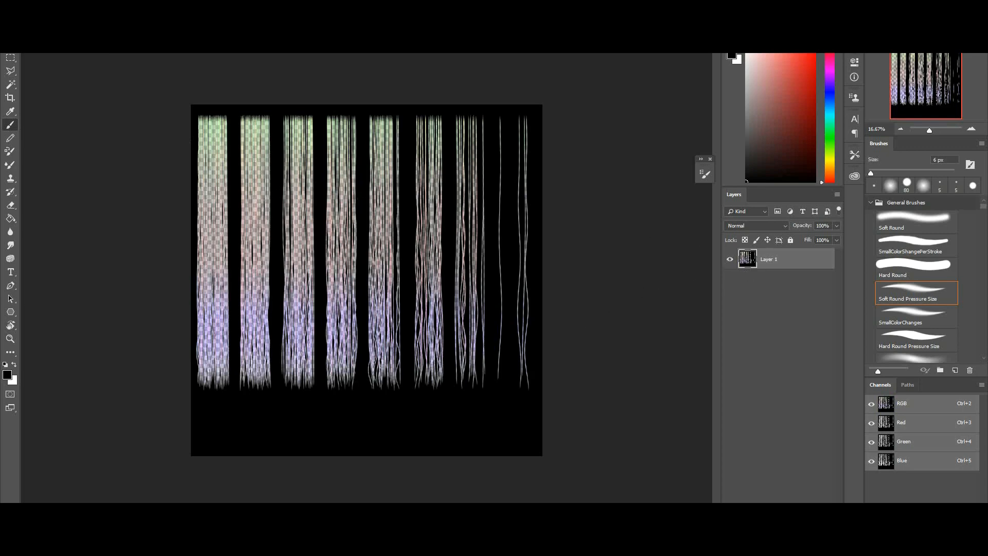
left_click(88, 5)
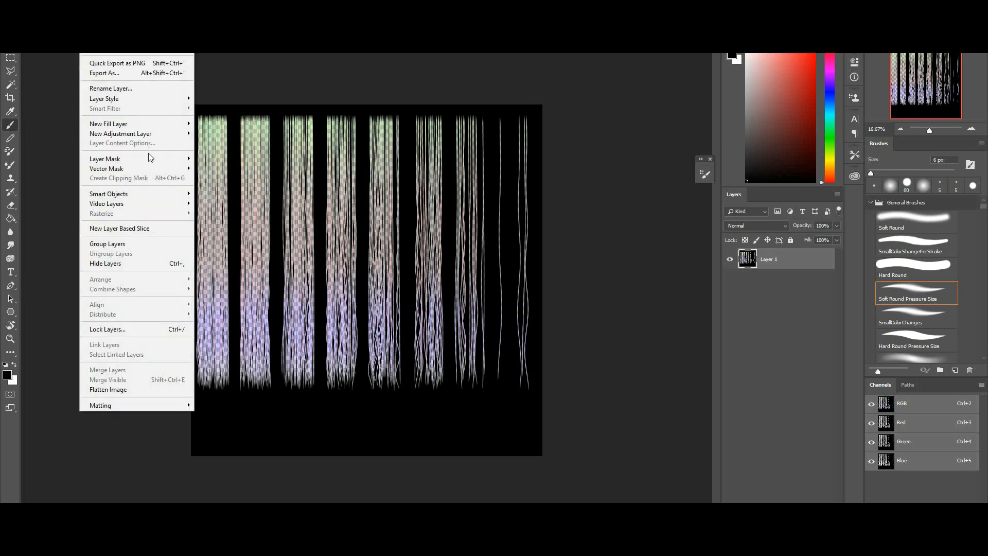
mouse_move(153, 162)
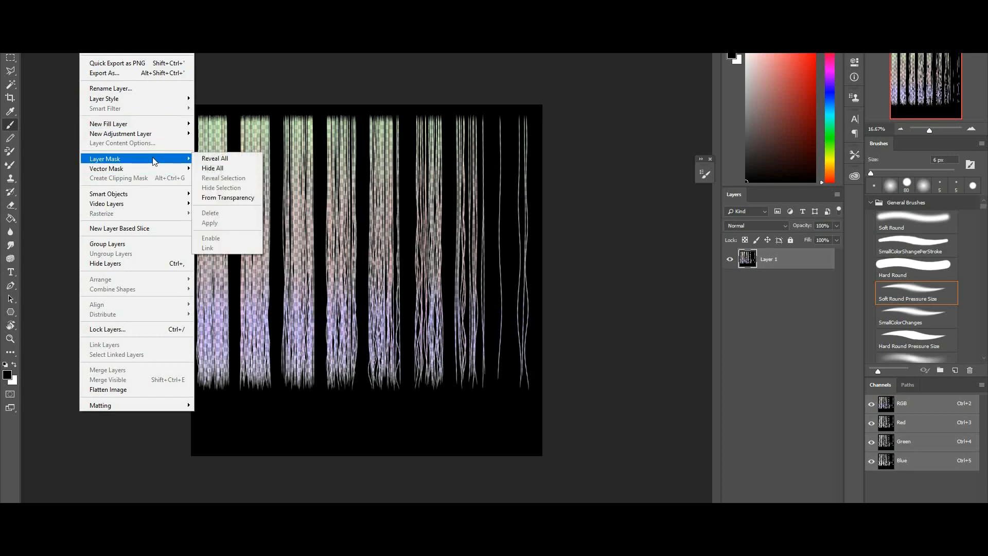
left_click(216, 198)
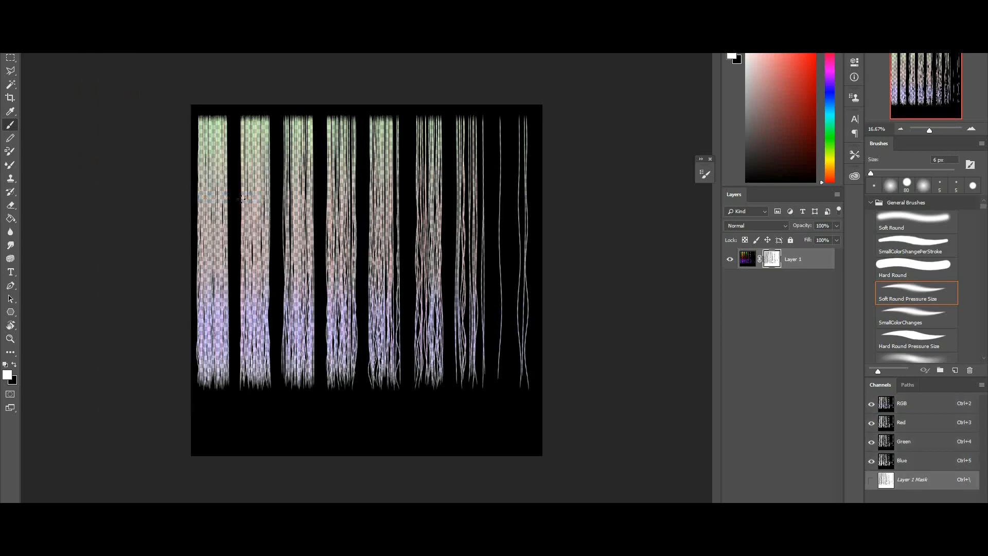
left_click(771, 263, "shift")
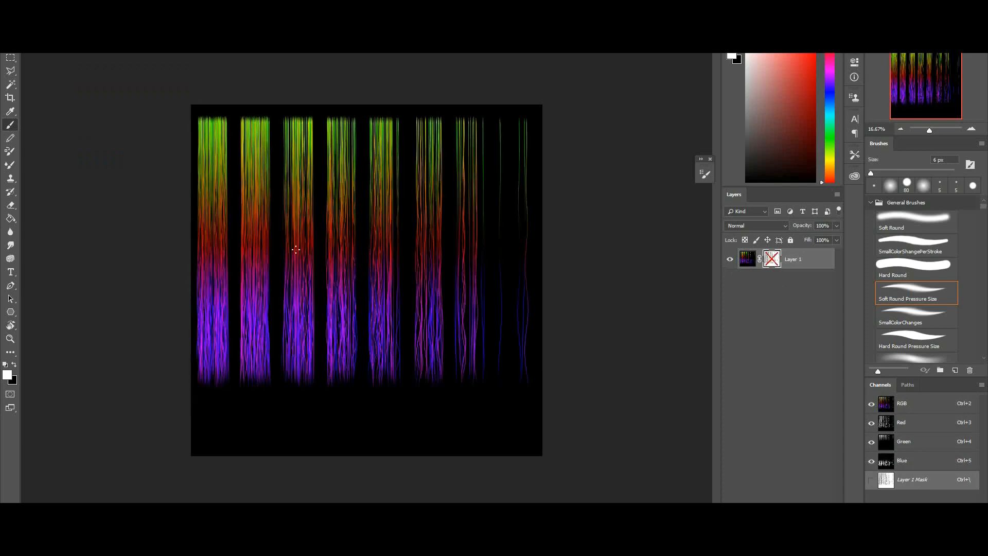
left_click(773, 261, "shift")
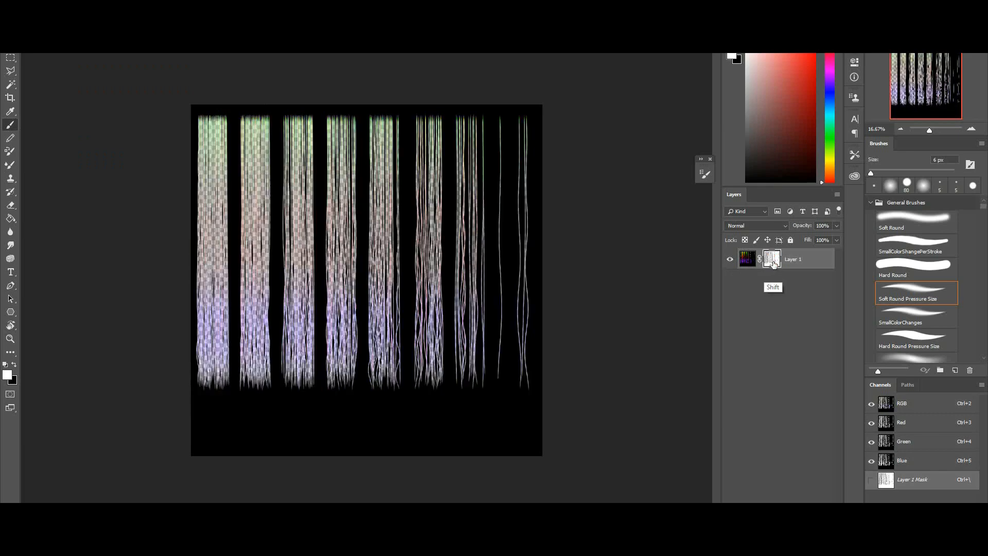
Step: Cut the contents of Layer 1's mask and paste them in place on a new layer above it
left_click(773, 260, "alt")
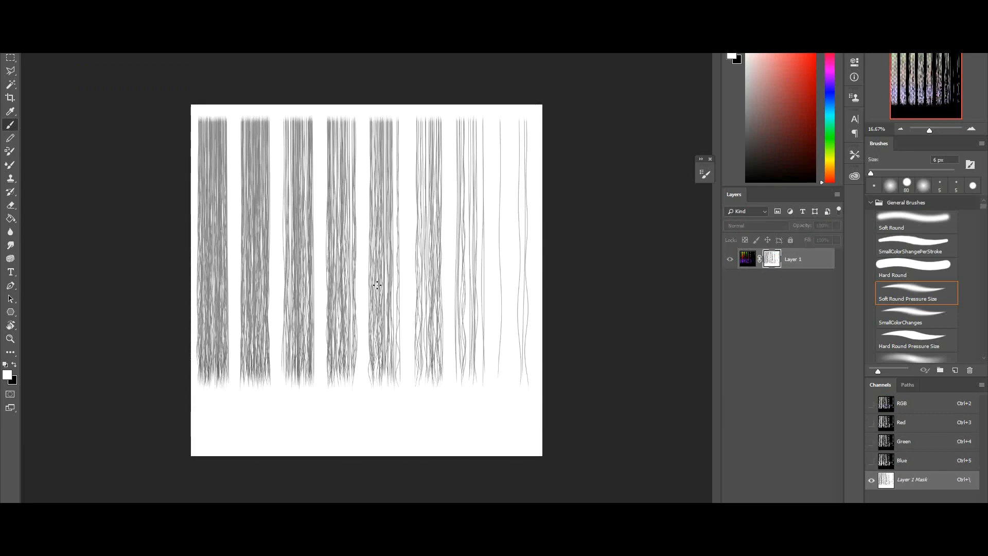
key("ctrl")
key("ctrl+BackSpace")
left_click(811, 529)
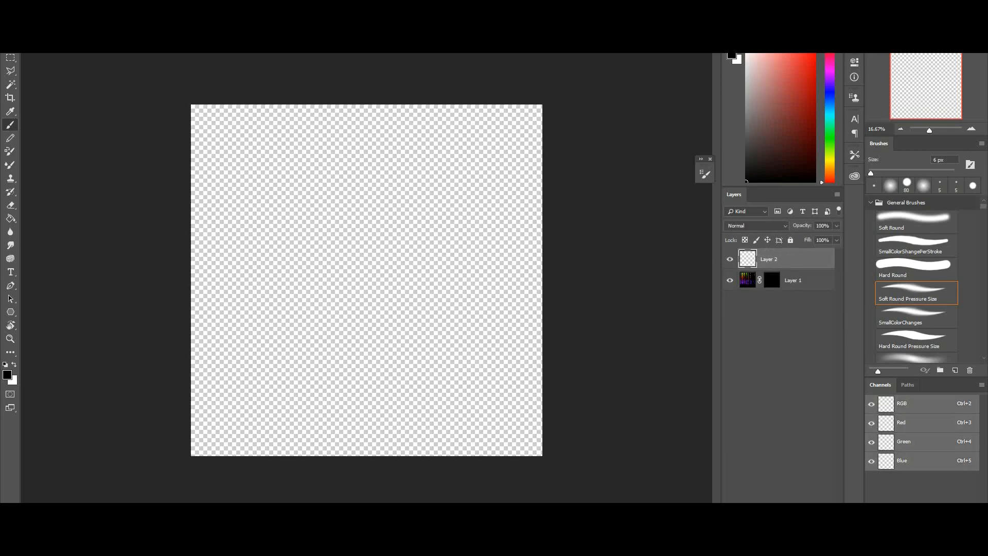
key("ctrl+shift+v")
Step: Delete the emptied mask from Layer 1 without applying it, and toggle Layer 2's visibility to compare both layers
left_click(772, 281)
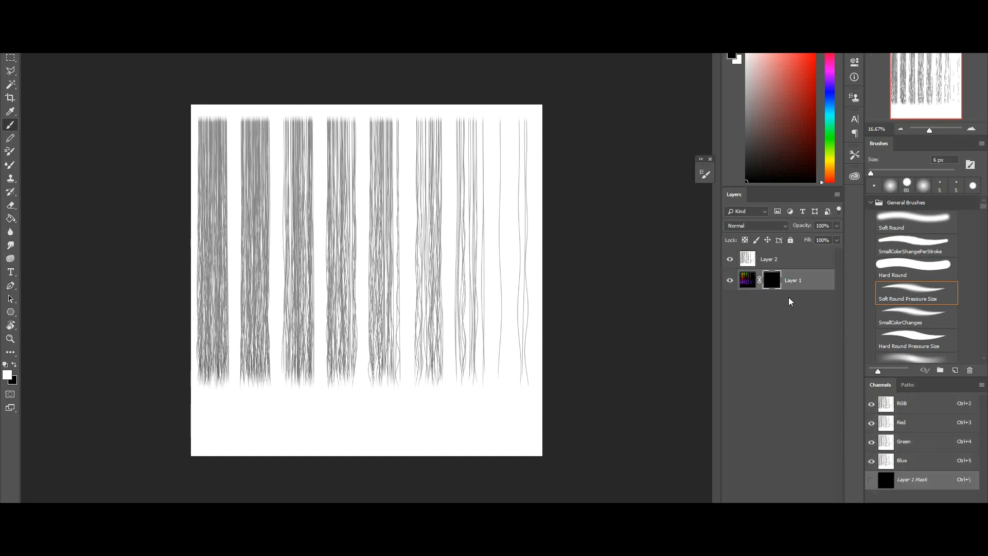
key("x")
left_click(826, 529)
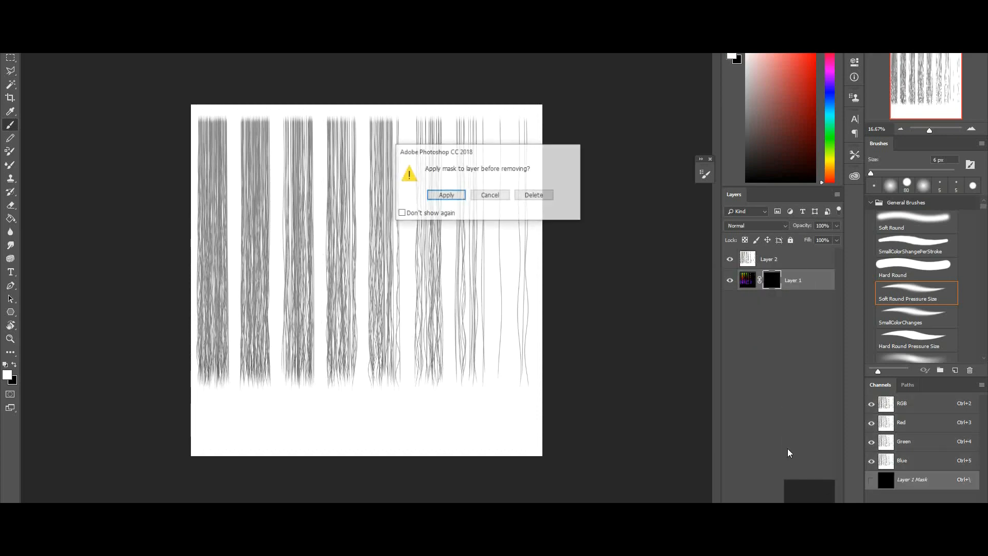
left_click(535, 196)
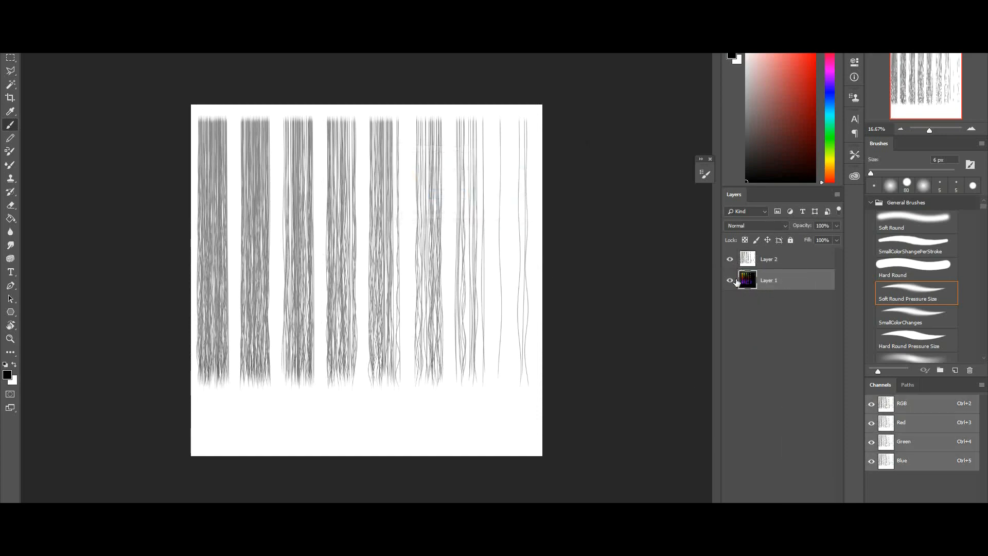
left_click(730, 259)
left_click(730, 259)
Step: Invert Layer 2 and brighten its strands with Levels, lowering the white input level to about 159
left_click(747, 259)
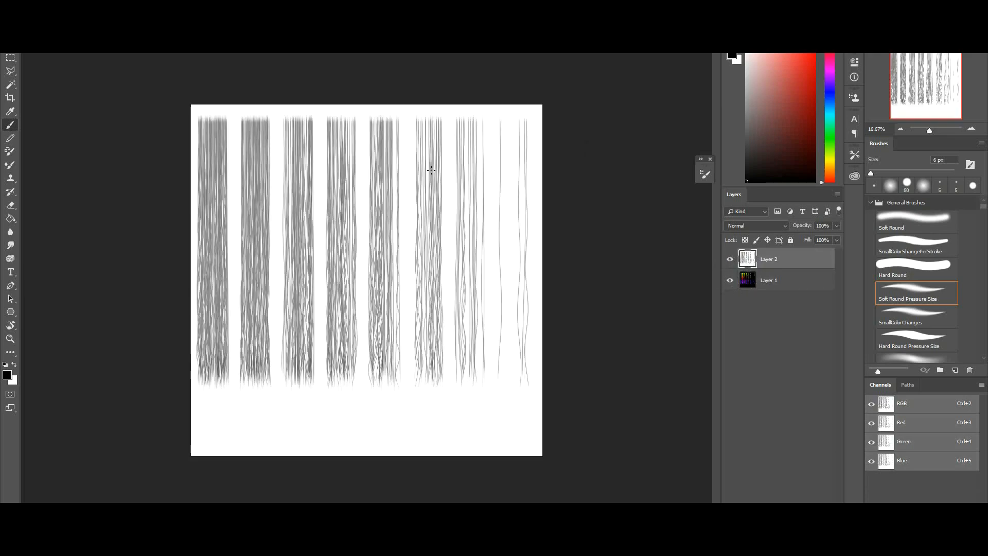
key("ctrl+i")
key("ctrl+l")
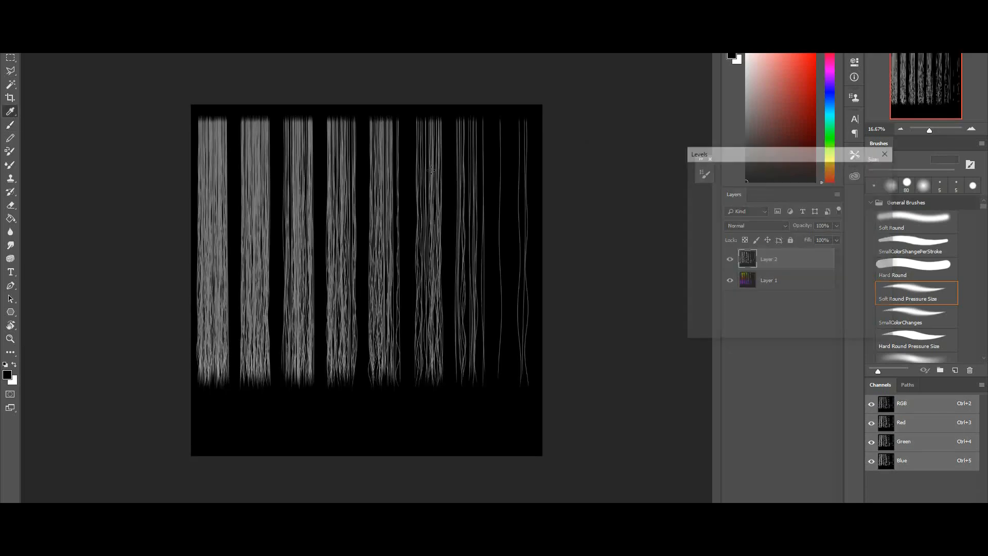
left_click_drag(827, 271, 779, 268)
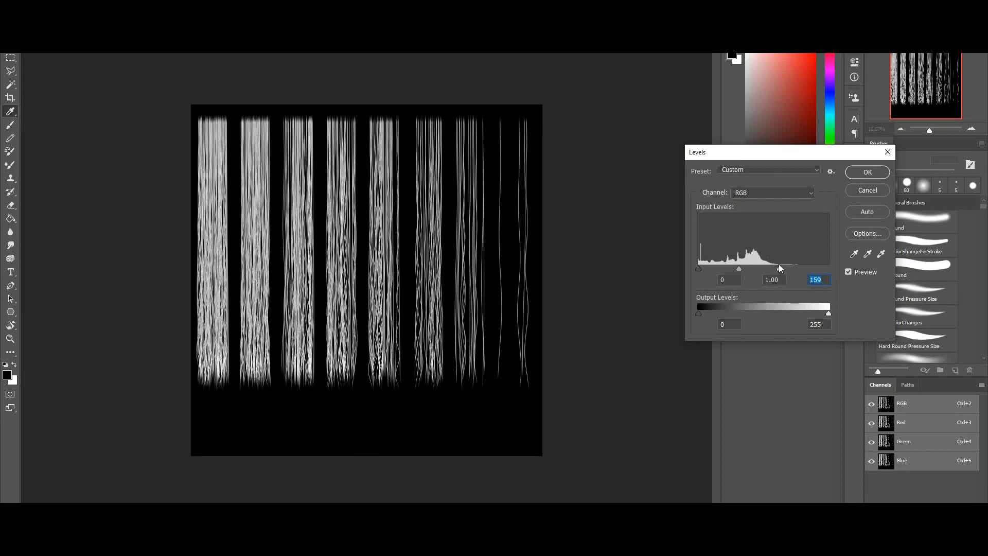
left_click_drag(780, 269, 777, 268)
left_click(868, 172)
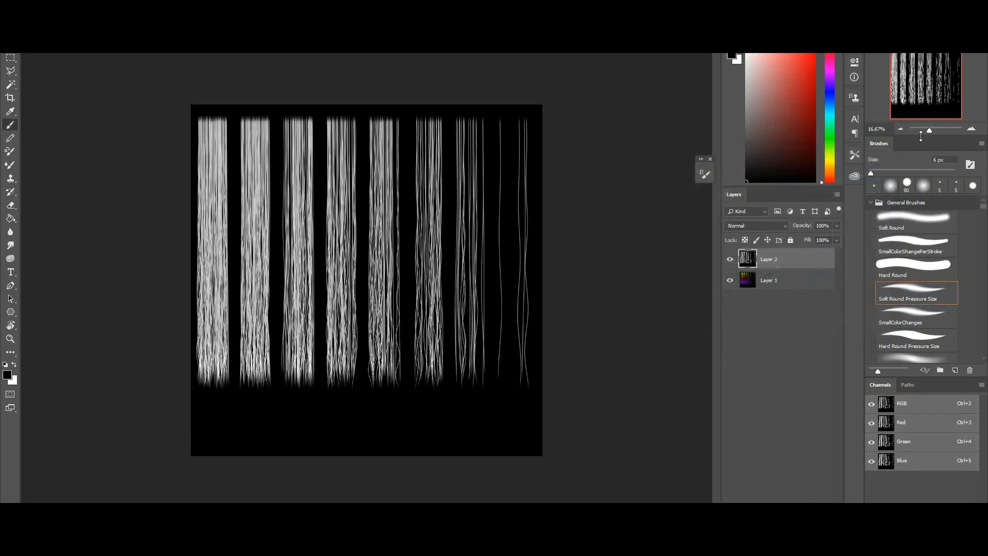
Step: Turn Layer 2's strands solid white with Levels, using input values of about 38, 1.11 and 120
left_click_drag(930, 131, 940, 130)
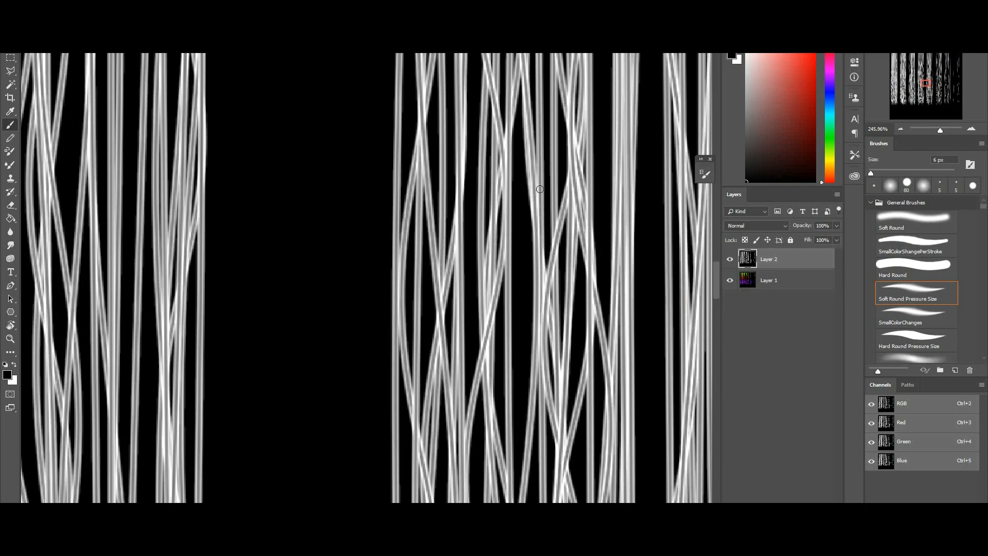
key("ctrl+l")
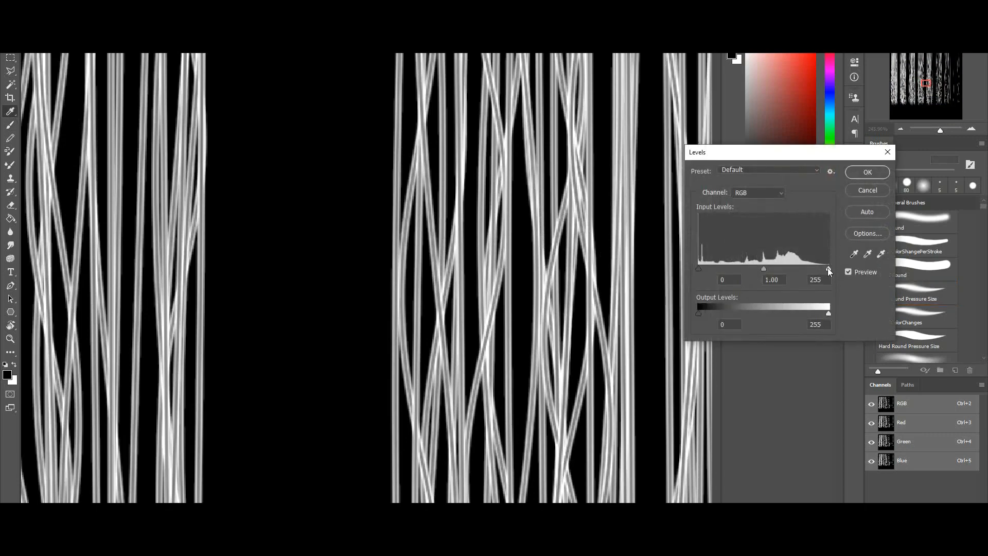
left_click_drag(828, 268, 760, 268)
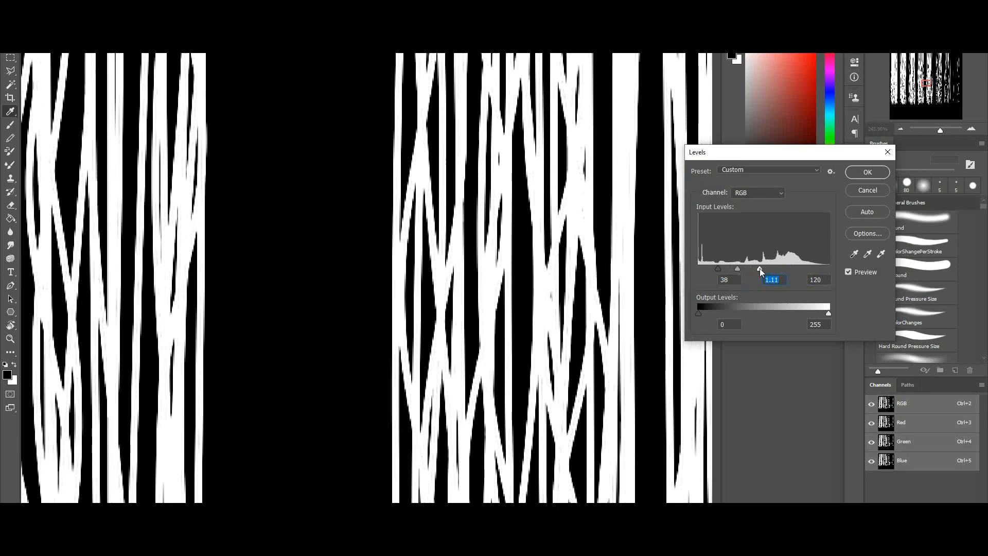
left_click(867, 172)
Step: Apply the Oil Paint filter to Layer 2 with Stylization 3, Cleanliness 1.6, Scale 1.0 and lighting off, and inspect the smoothed strands
left_click_drag(940, 130, 934, 131)
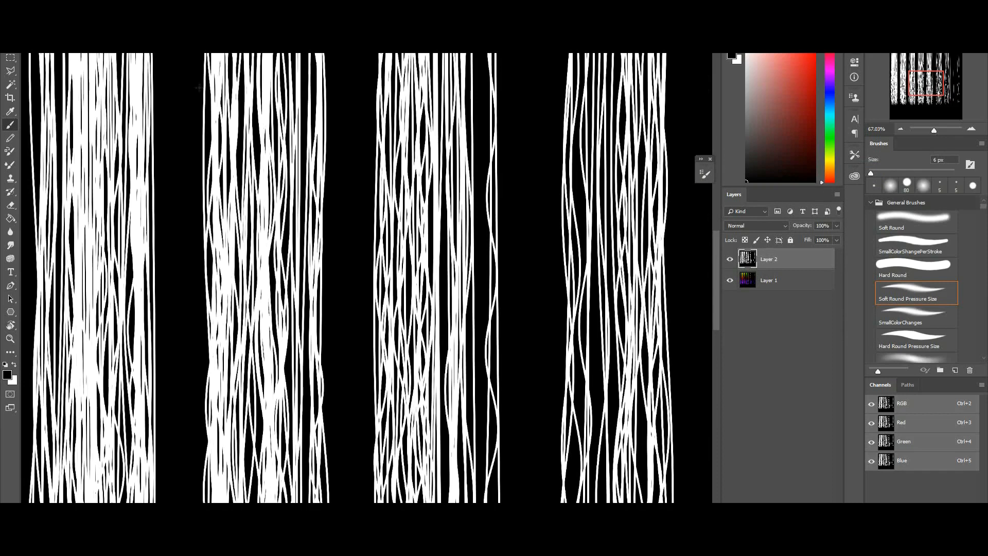
left_click(156, 6)
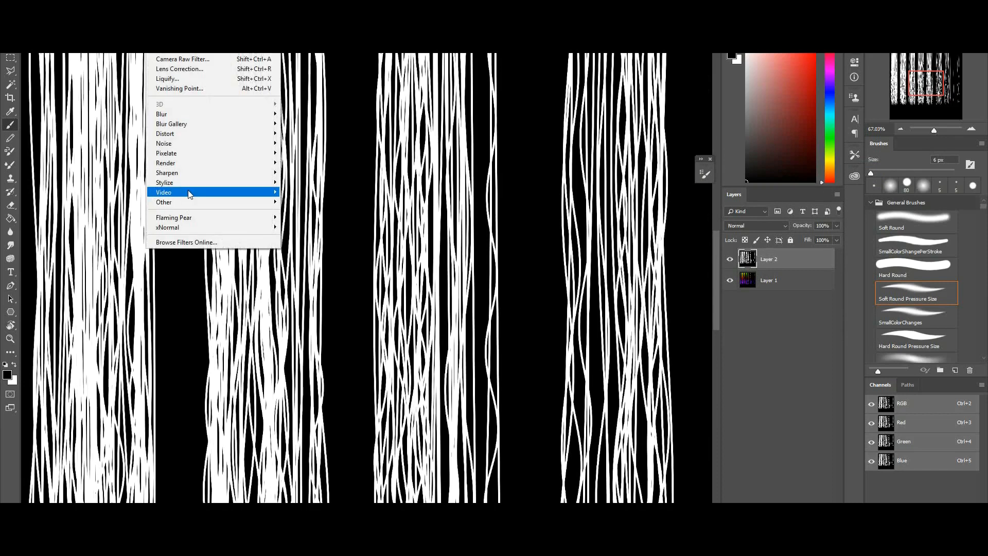
mouse_move(196, 183)
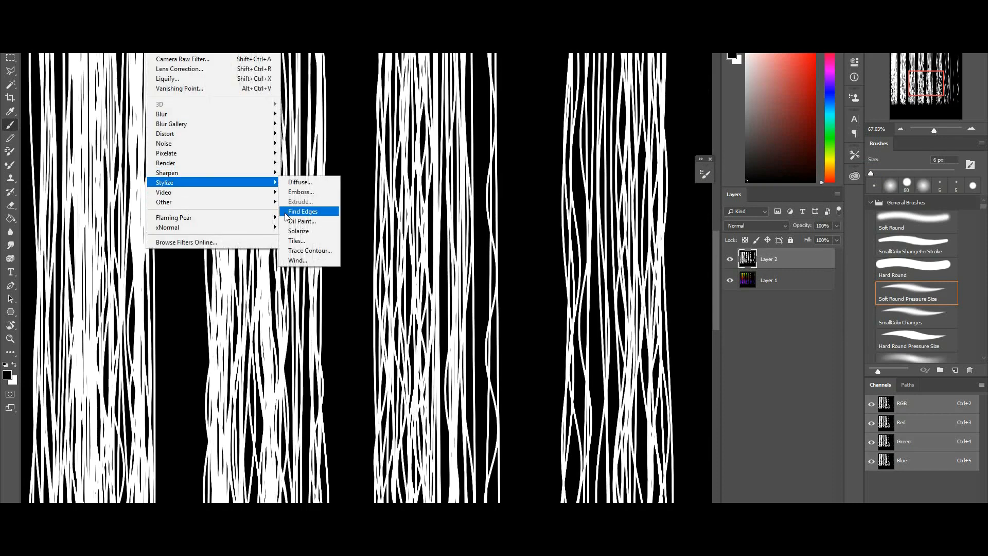
left_click(309, 220)
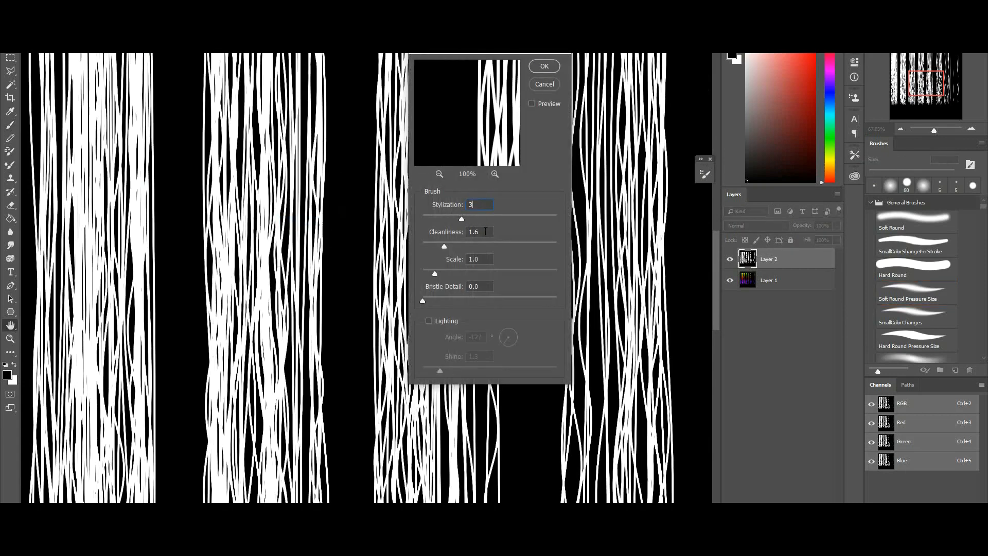
key("Tab")
left_click(547, 66)
left_click_drag(934, 130, 936, 128)
left_click(943, 129)
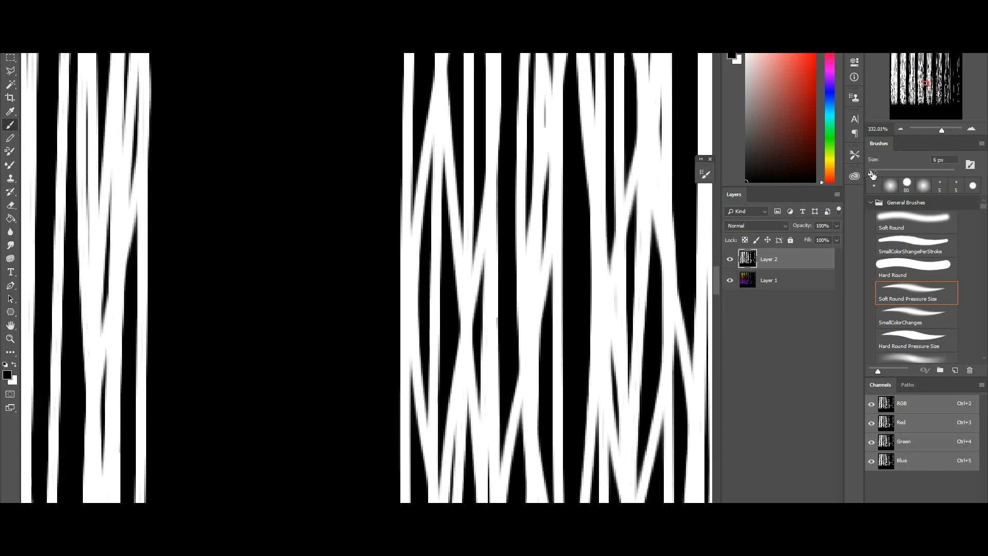
Step: Select Layer 1, hide Layer 2 and examine the coloured strands up close along their length
left_click(744, 282)
left_click(730, 259)
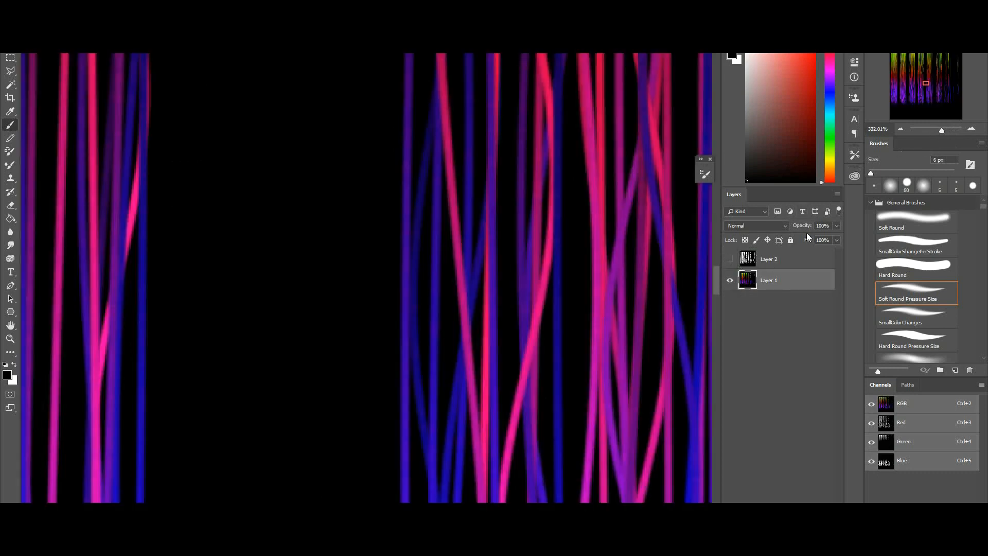
left_click_drag(925, 99, 930, 63)
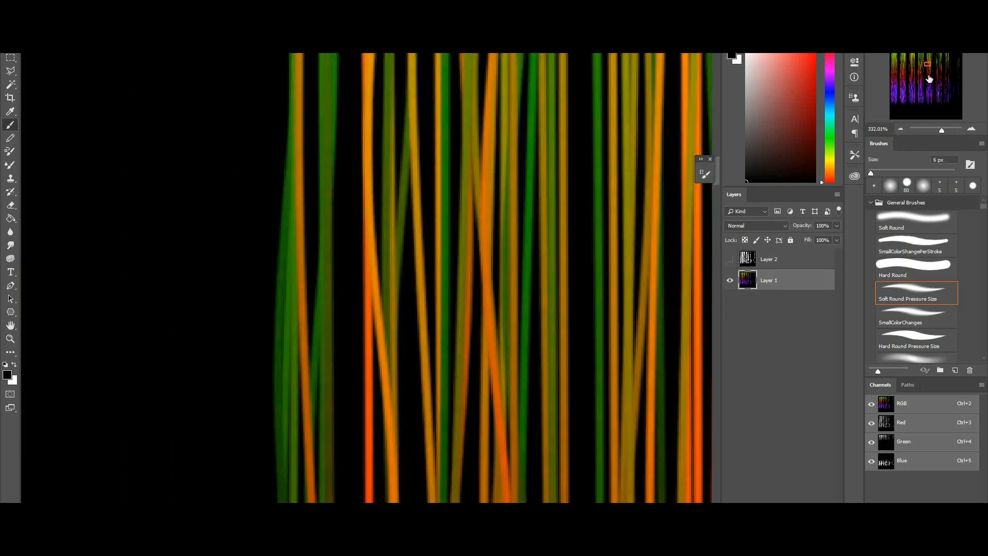
left_click_drag(942, 130, 931, 123)
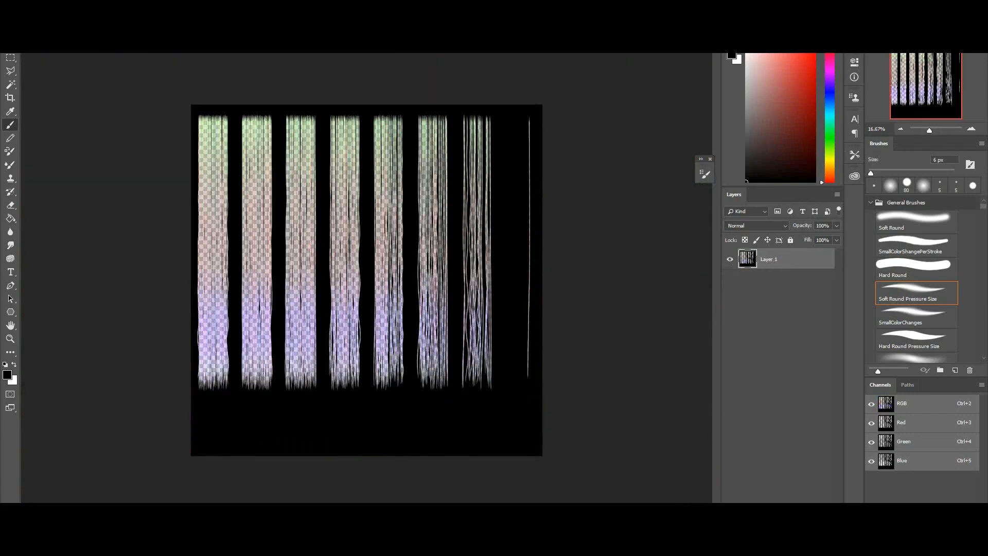
Step: Create a layer mask from transparency on Layer 1 of the second, denser hair strand texture
left_click(64, 2)
mouse_move(88, 3)
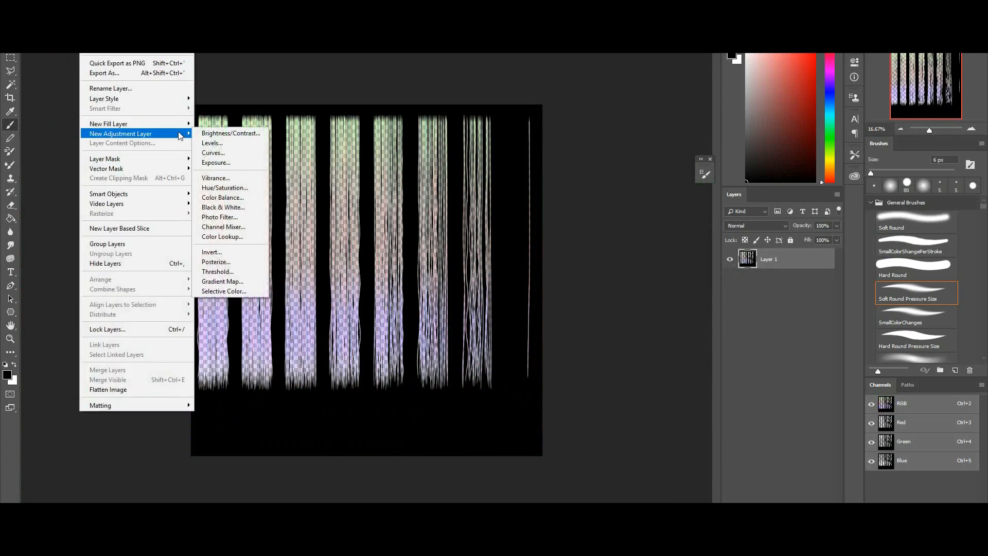
mouse_move(176, 166)
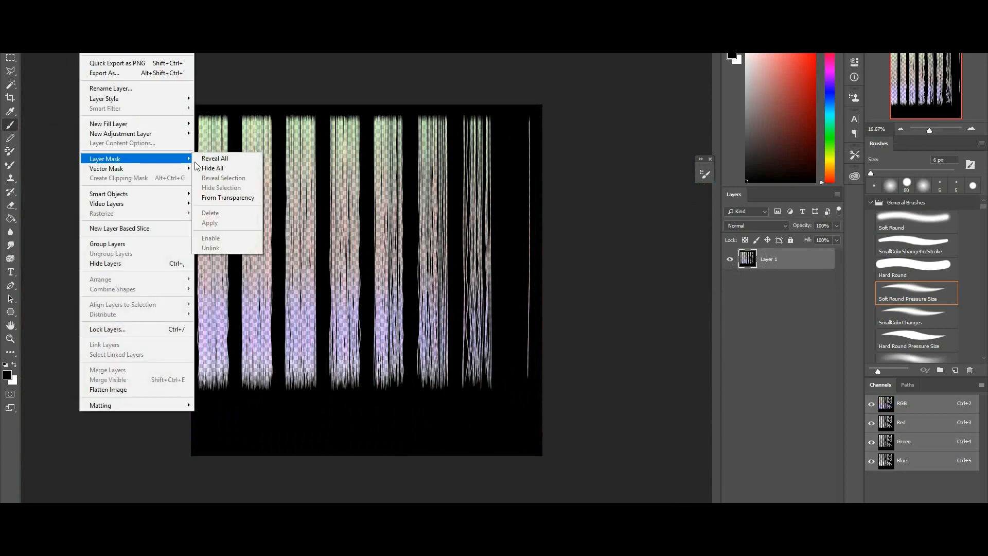
left_click(219, 198)
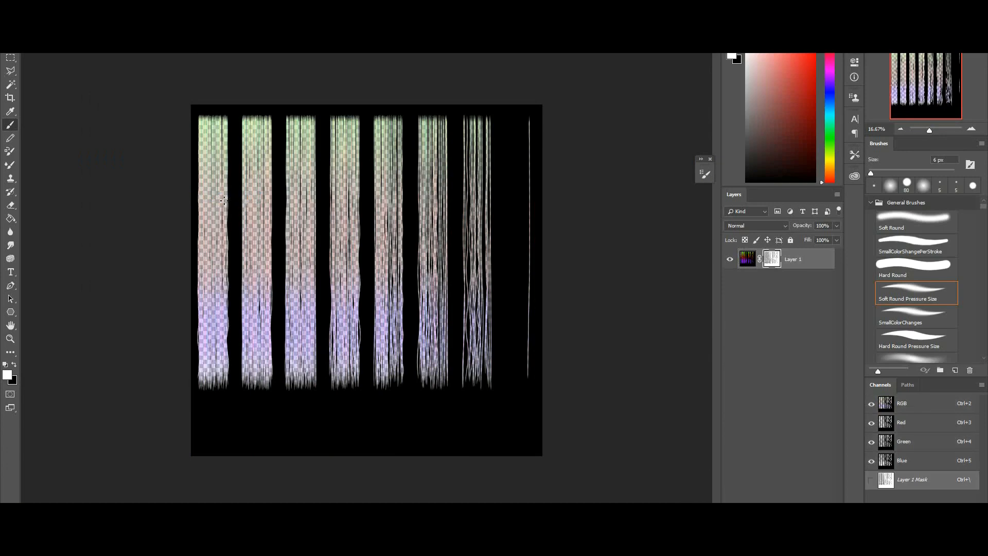
Step: Move the second texture's mask image onto a new layer, pasted in place above Layer 1
left_click(772, 263, "alt")
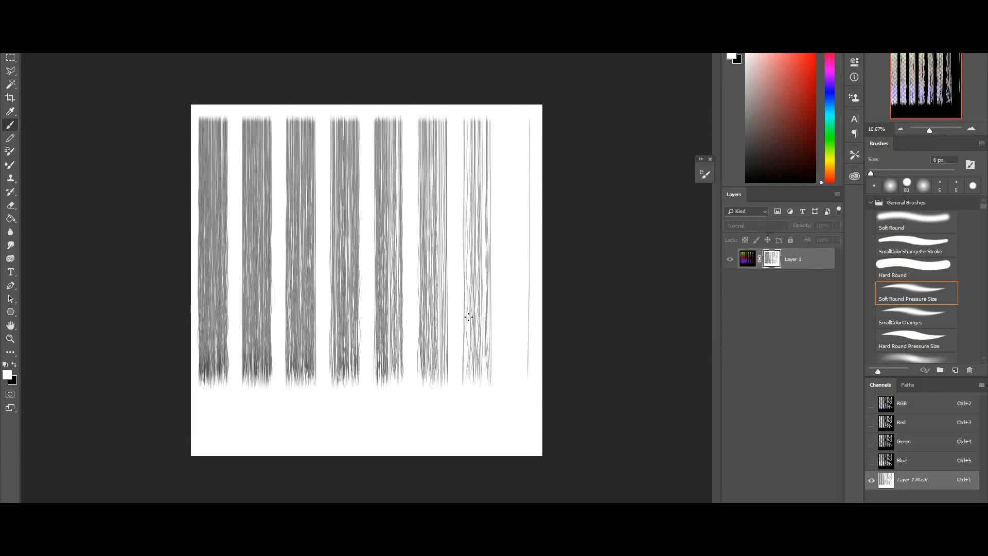
key("ctrl+BackSpace")
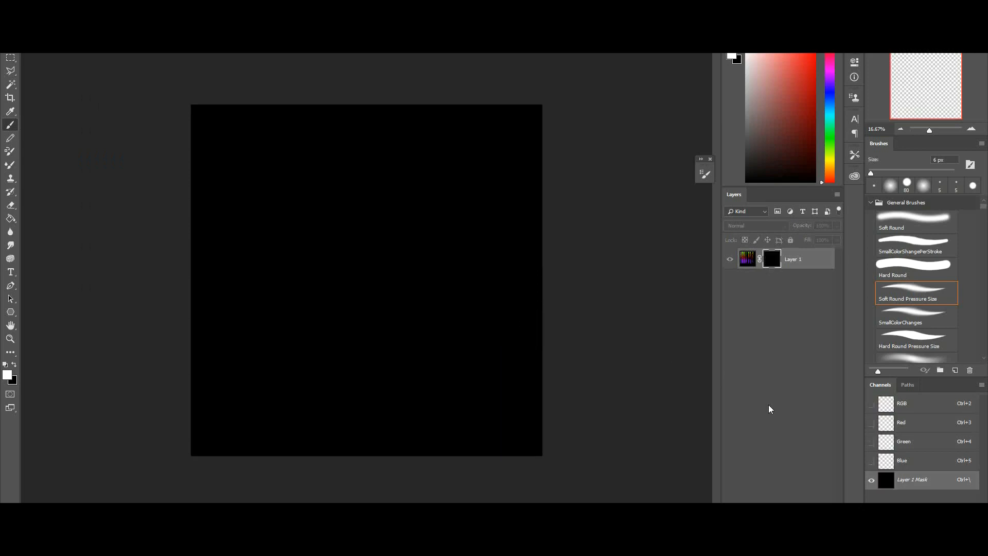
key("ctrl+shift+alt+n")
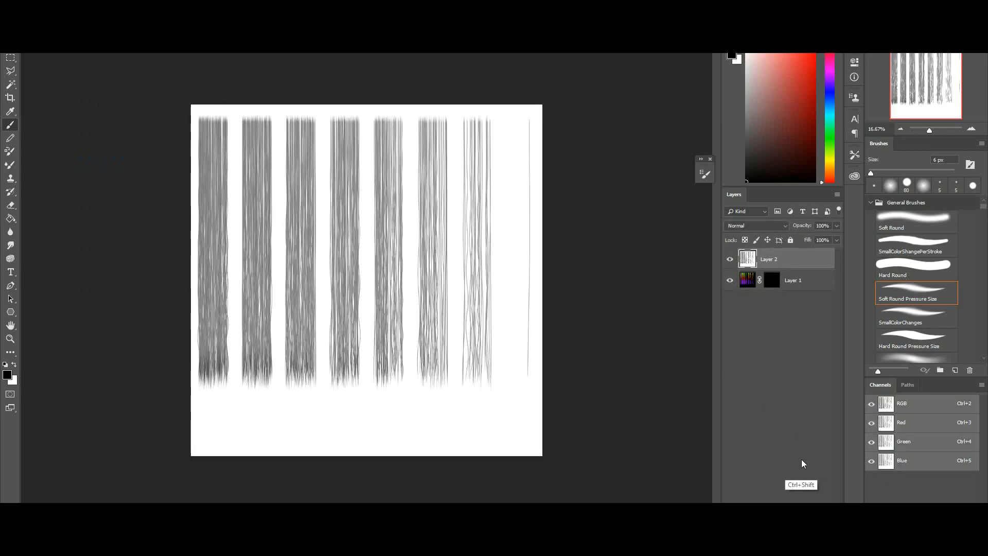
Step: Invert the second texture's pasted mask layer and brighten its strands by lowering the white input level in Levels
key("ctrl+i")
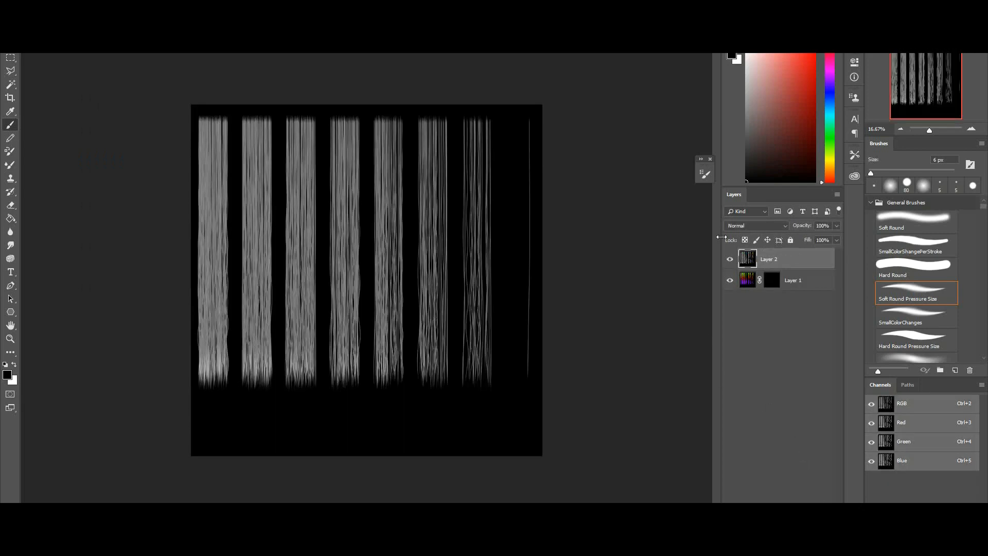
key("ctrl+l")
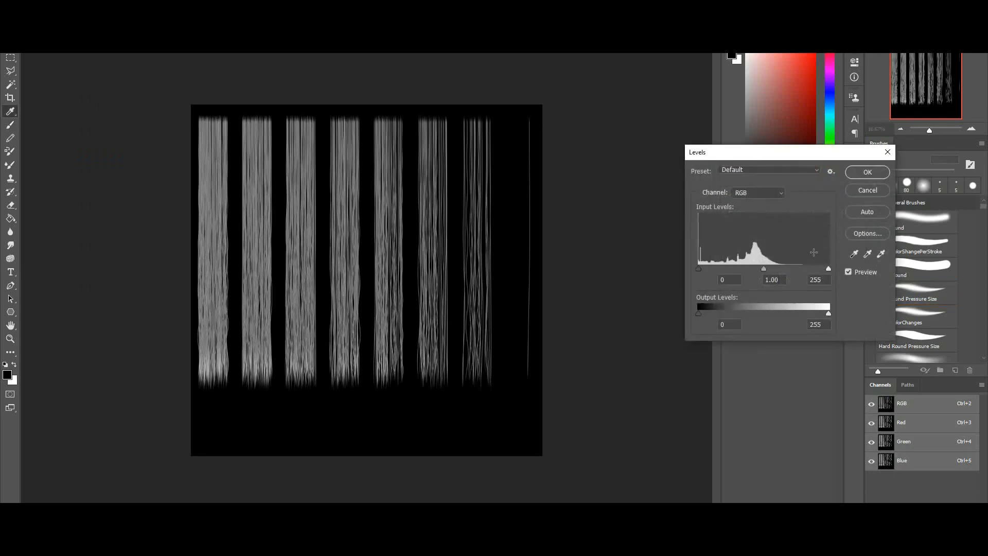
left_click_drag(828, 269, 772, 268)
left_click(869, 172)
left_click_drag(929, 130, 940, 129)
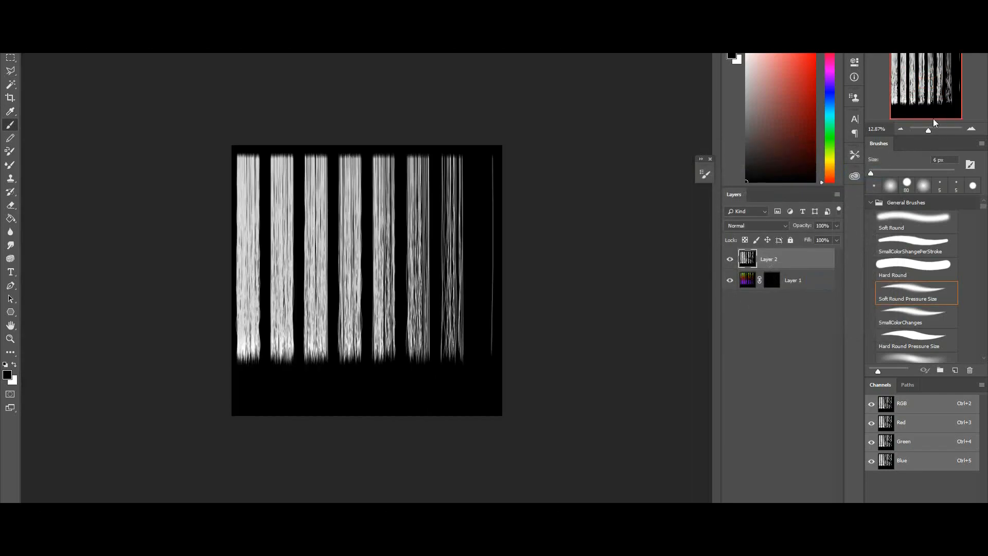
Step: Raise the contrast of the second texture's Layer 2 strands in Levels, with midtone input 1.19 and white input 138
left_click_drag(930, 127, 939, 126)
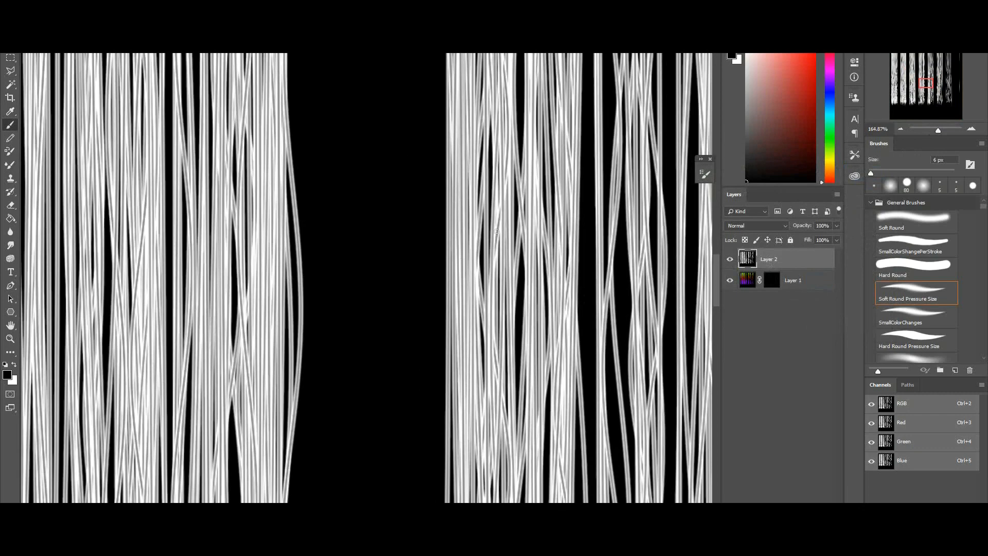
key("ctrl+l")
left_click_drag(820, 268, 746, 269)
left_click_drag(810, 268, 769, 270)
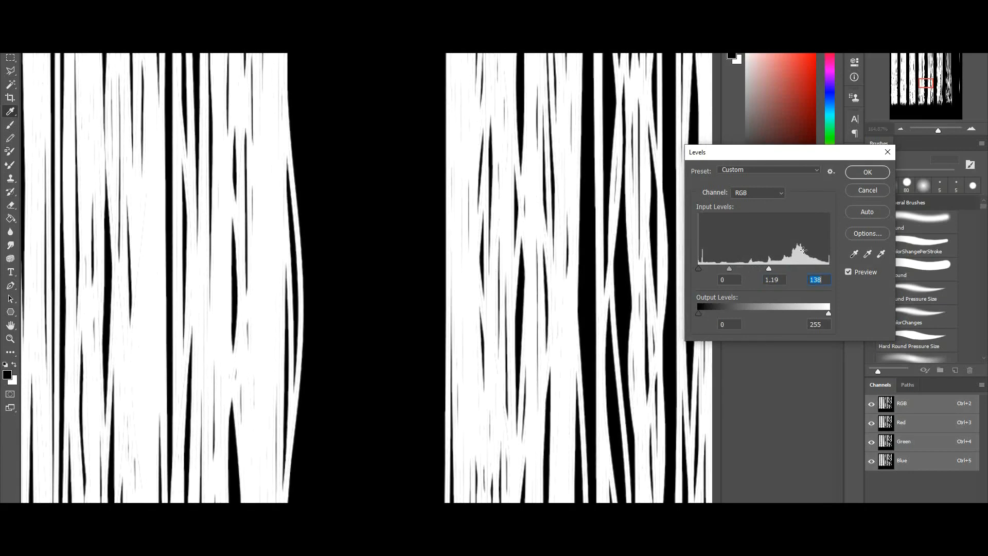
left_click(870, 175)
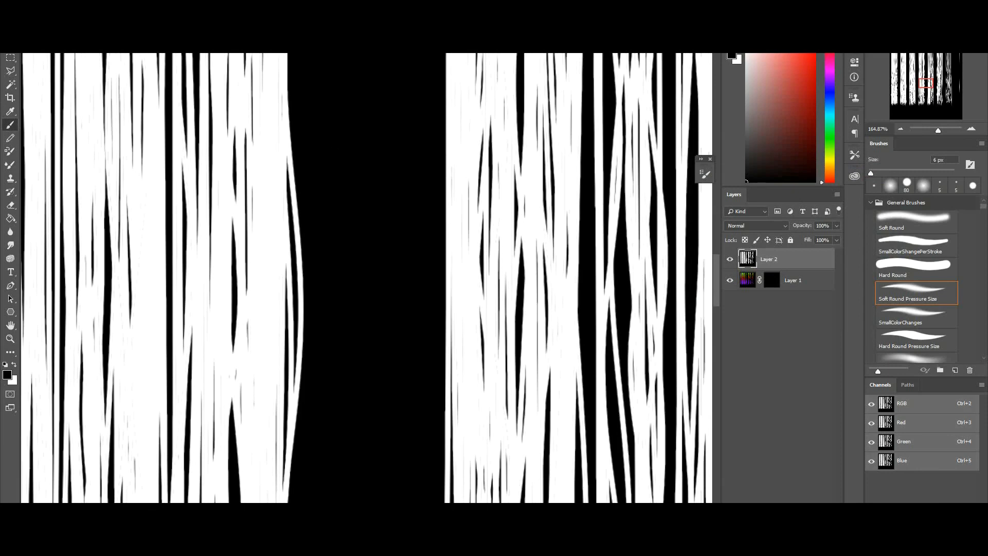
left_click(154, 5)
left_click(154, 5)
Step: Delete Layer 1's mask without applying it and hide Layer 2 to view the coloured strands
left_click(747, 280)
left_click_drag(772, 280, 793, 486)
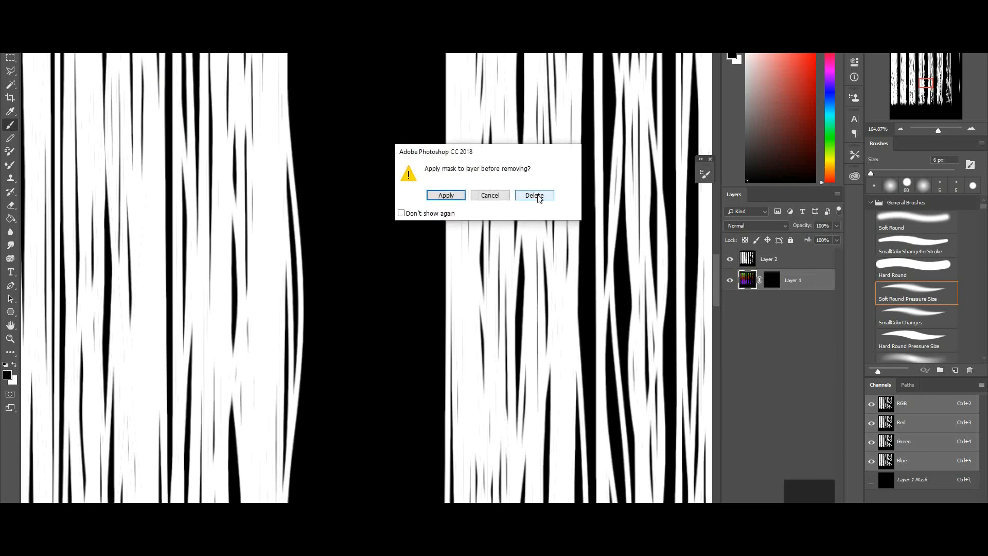
left_click(532, 195)
left_click(730, 259)
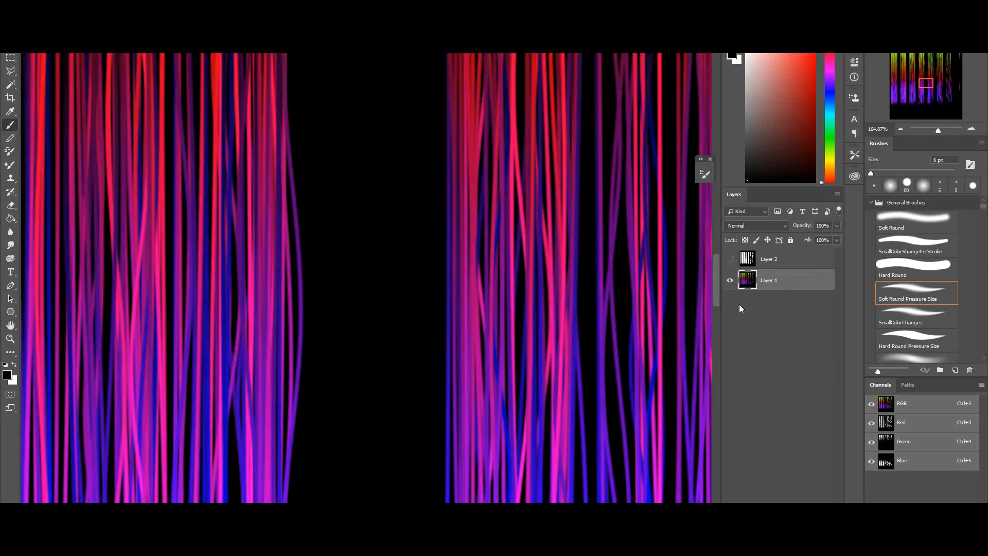
Step: Show Layer 2, try the Multiply blend mode on it and compare the strands with the layer hidden and shown
left_click(731, 260)
left_click(749, 260)
left_click(767, 227)
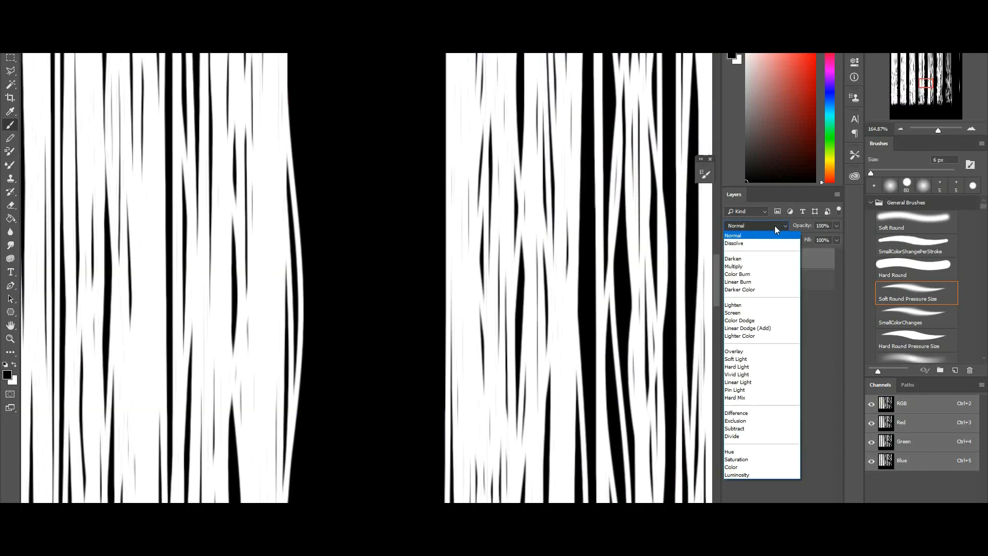
left_click(753, 269)
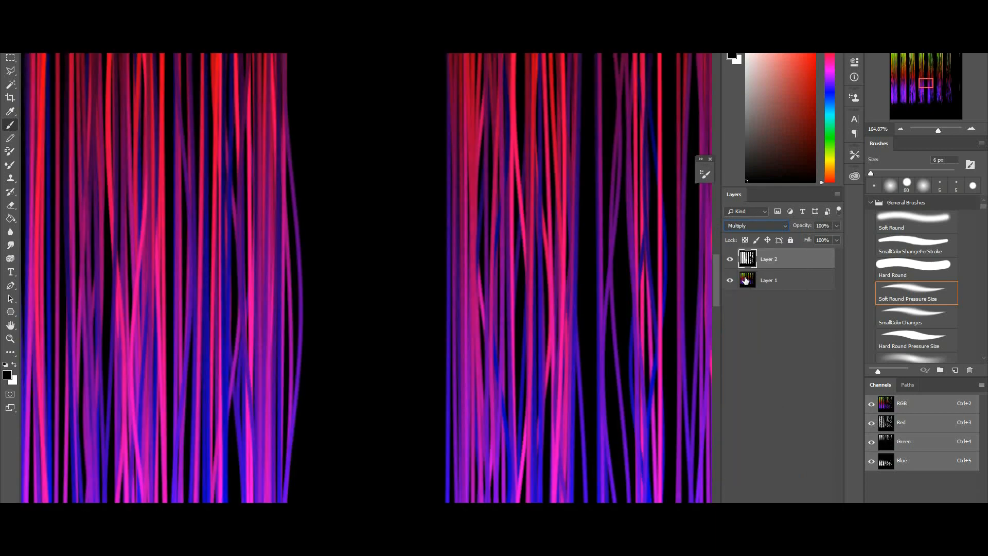
left_click(731, 260)
left_click(730, 259)
left_click(730, 262)
left_click(730, 259)
Step: Try the Overlay blend mode on Layer 2 and compare the strands with the layer hidden and shown
left_click(767, 226)
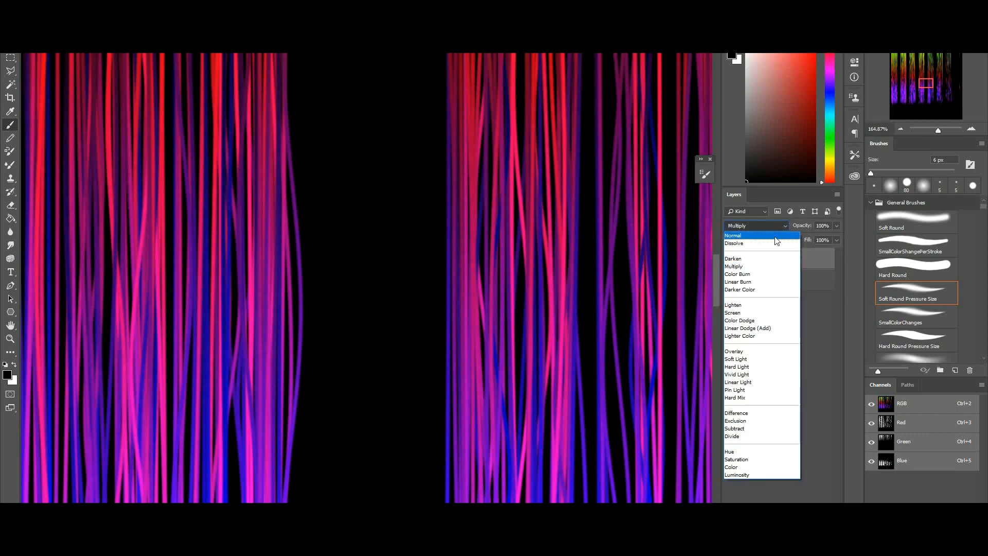
left_click(749, 352)
left_click(731, 262)
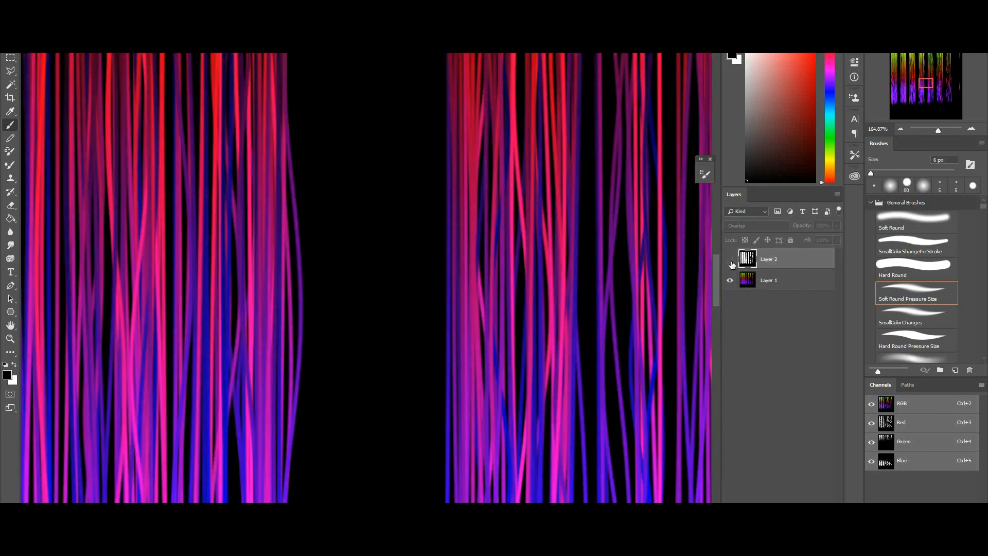
left_click(731, 264)
Step: Try the Linear Dodge (Add) blend mode on Layer 2 at 30% opacity
left_click(766, 226)
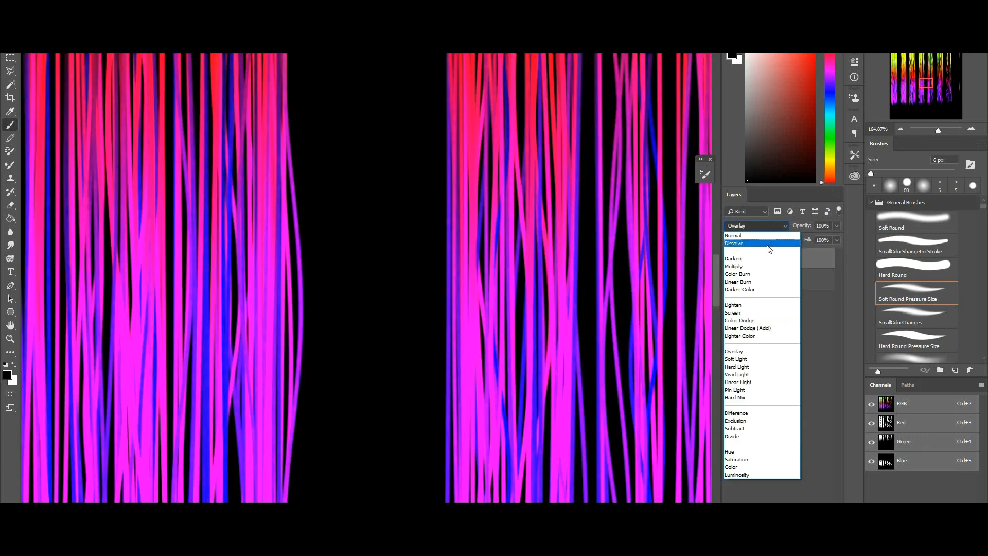
left_click(752, 328)
left_click_drag(807, 226, 766, 241)
type("30")
key("Return")
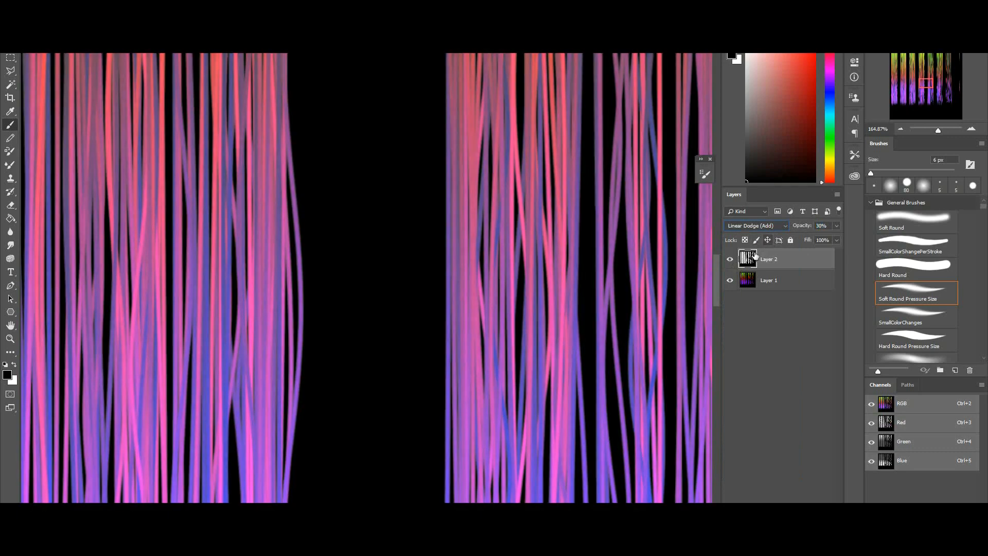
Step: Return Layer 2 to the Normal blend mode at 100% opacity
left_click(780, 226)
left_click(749, 236)
left_click_drag(805, 230, 918, 252)
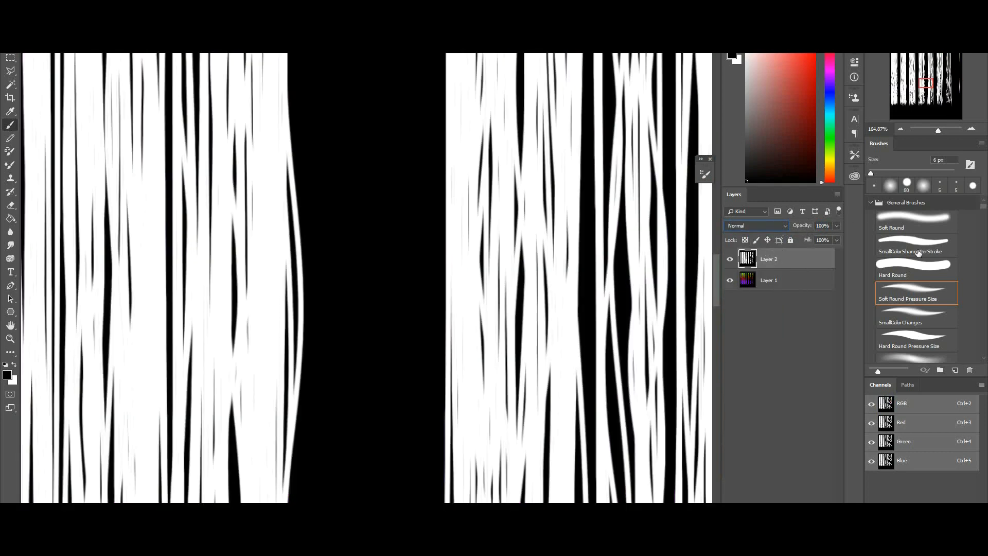
Step: Switch to the third, sparser hair strand texture and create a layer mask from transparency on its Layer 1
left_click(361, 31)
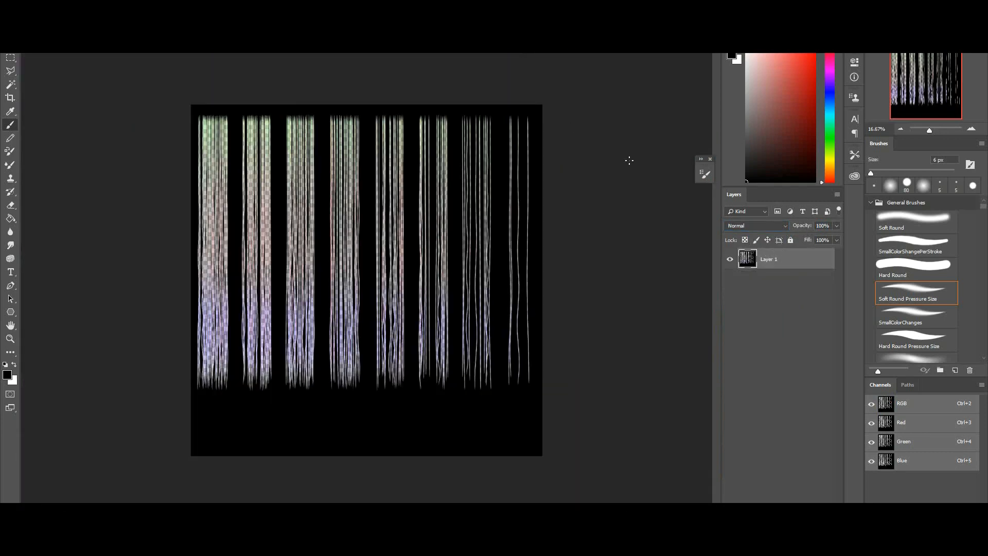
left_click(65, 6)
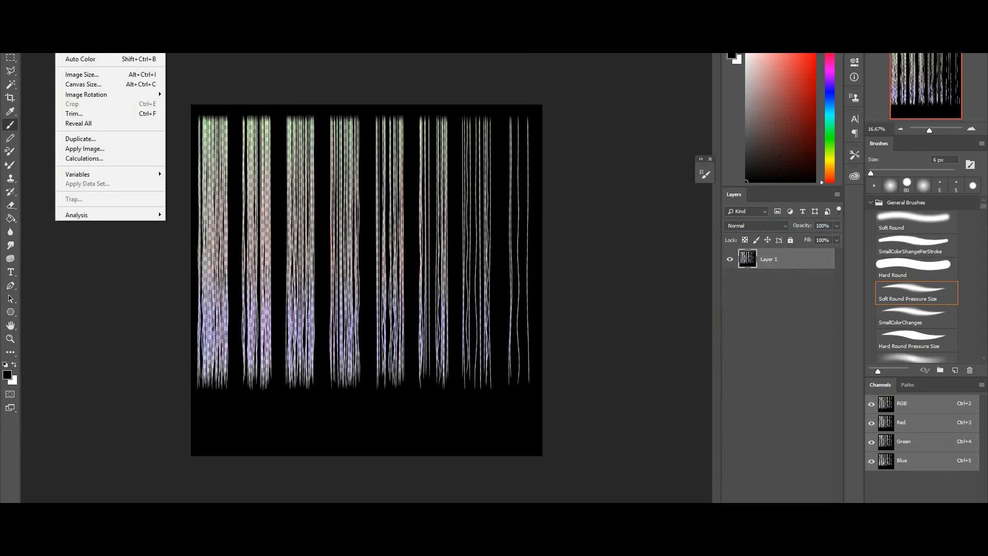
mouse_move(82, 24)
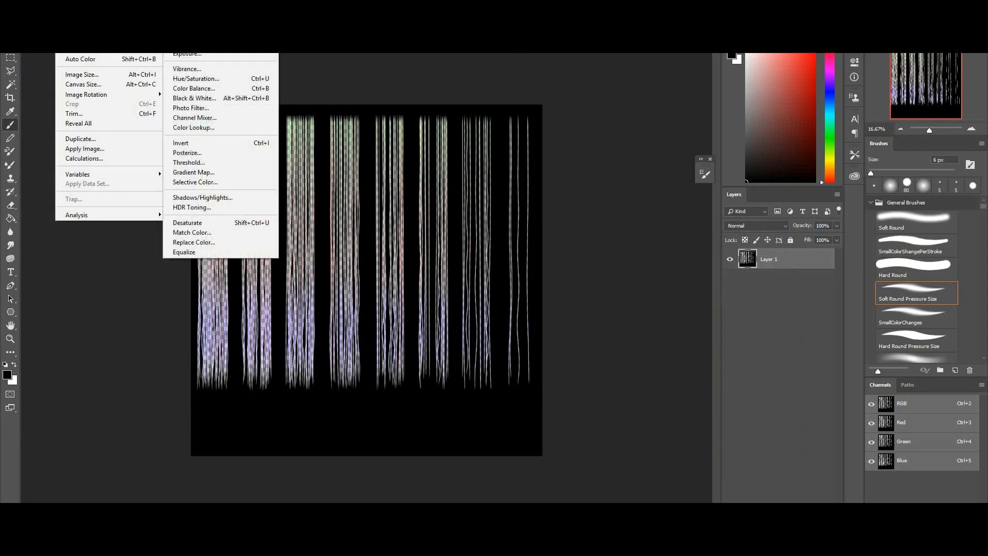
mouse_move(90, 6)
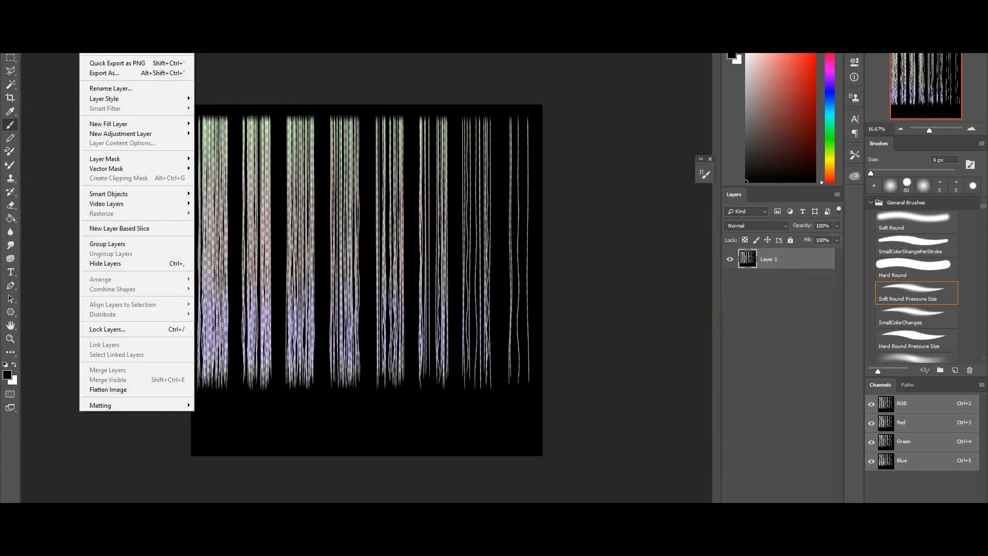
mouse_move(136, 159)
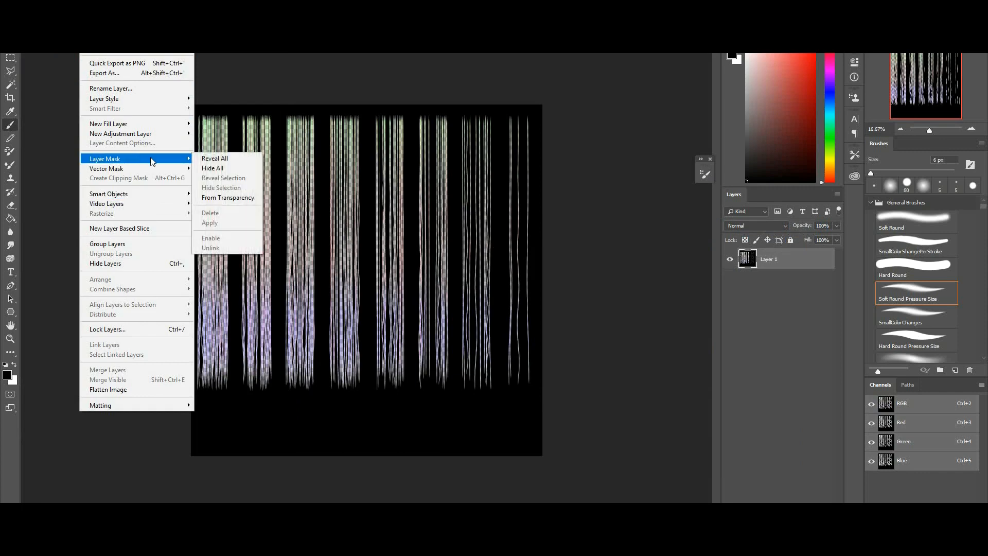
left_click(220, 198)
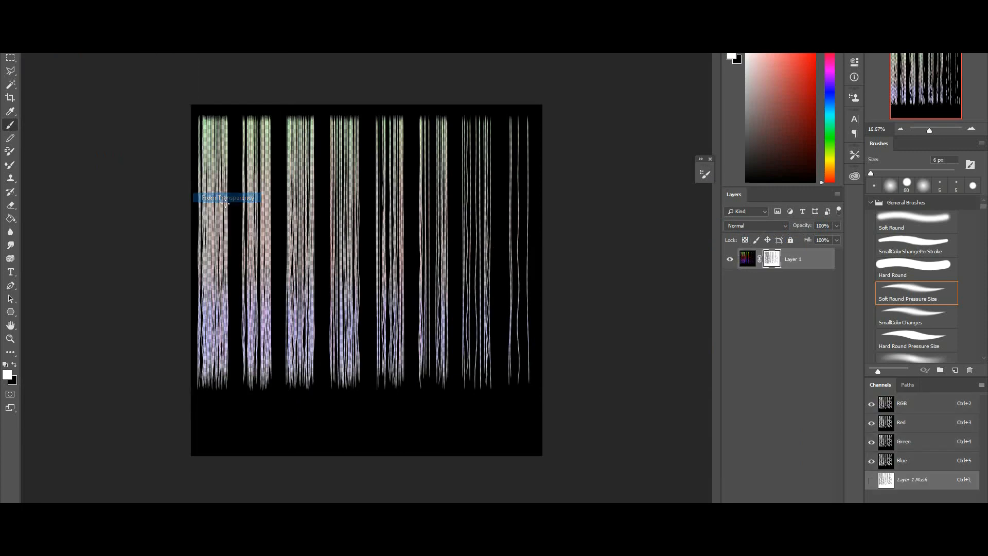
Step: Cut the third texture's whole mask image and paste it onto a new layer above Layer 1
left_click(773, 264, "alt")
key("ctrl+a")
left_click(772, 263, "alt")
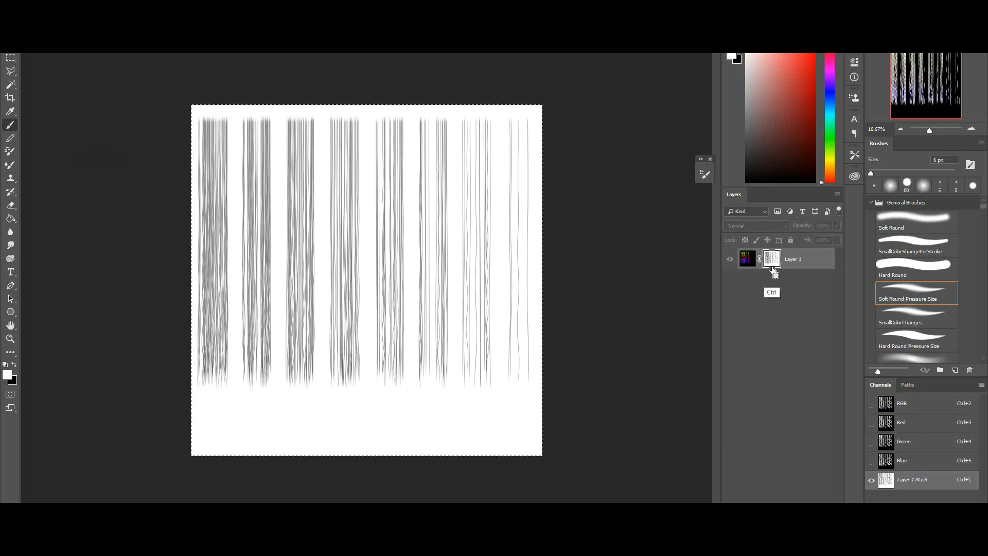
key("ctrl+x")
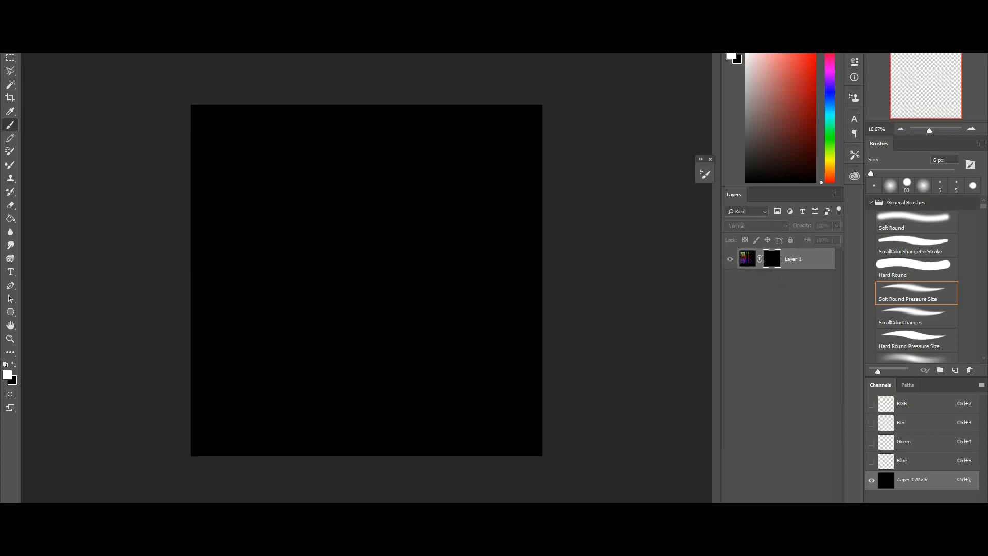
key("ctrl+v")
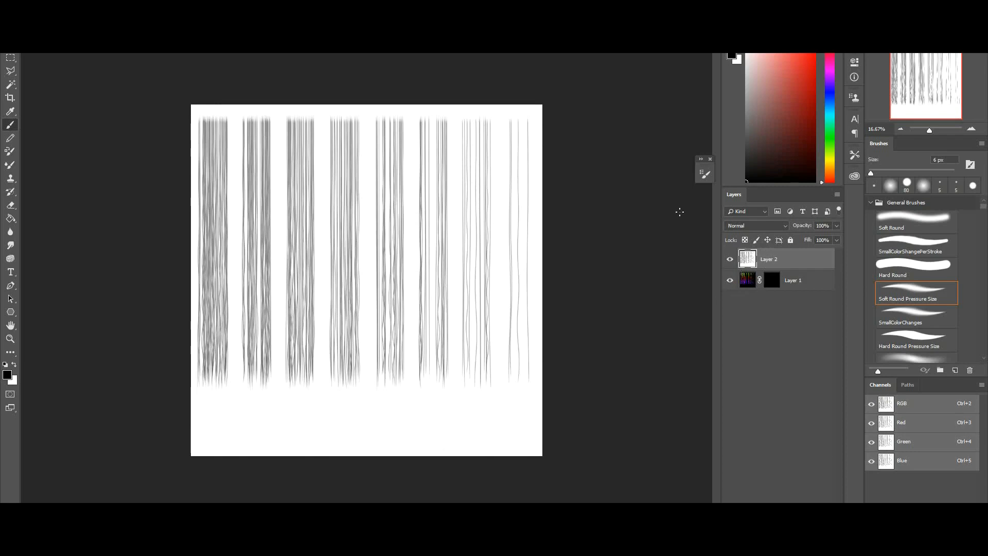
Step: Invert the third texture's pasted mask layer and set its white input level to 70 in Levels
key("ctrl+l")
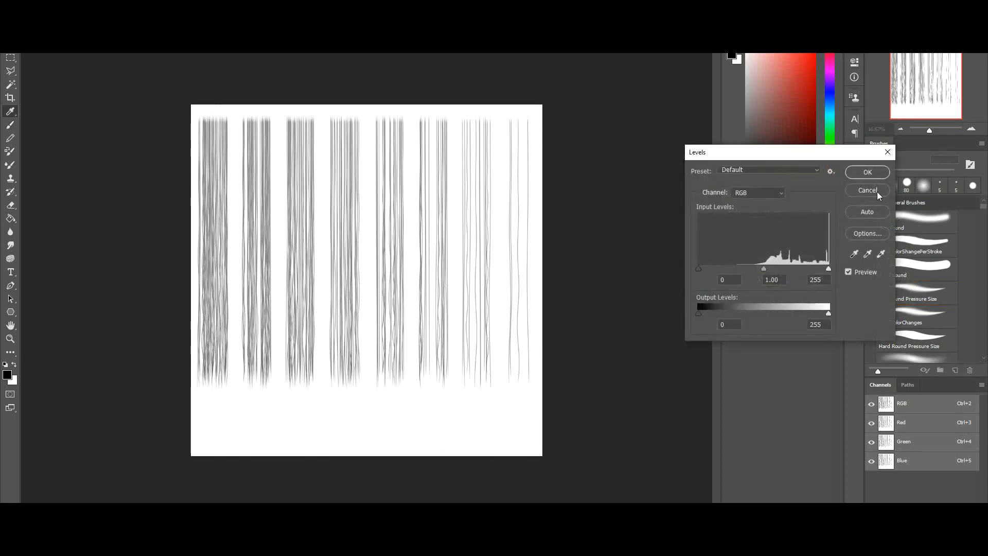
left_click(867, 191)
key("ctrl+i")
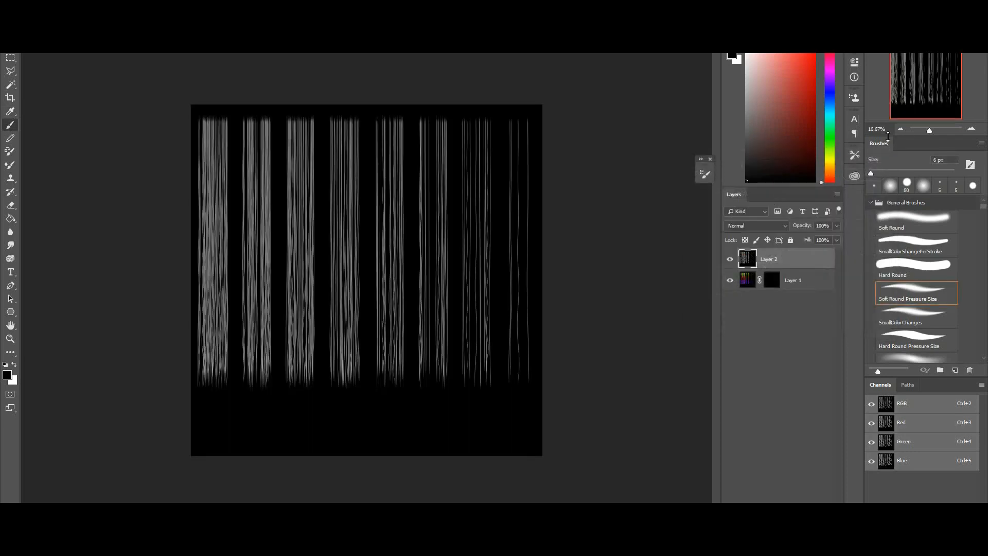
left_click_drag(930, 130, 934, 137)
key("ctrl+l")
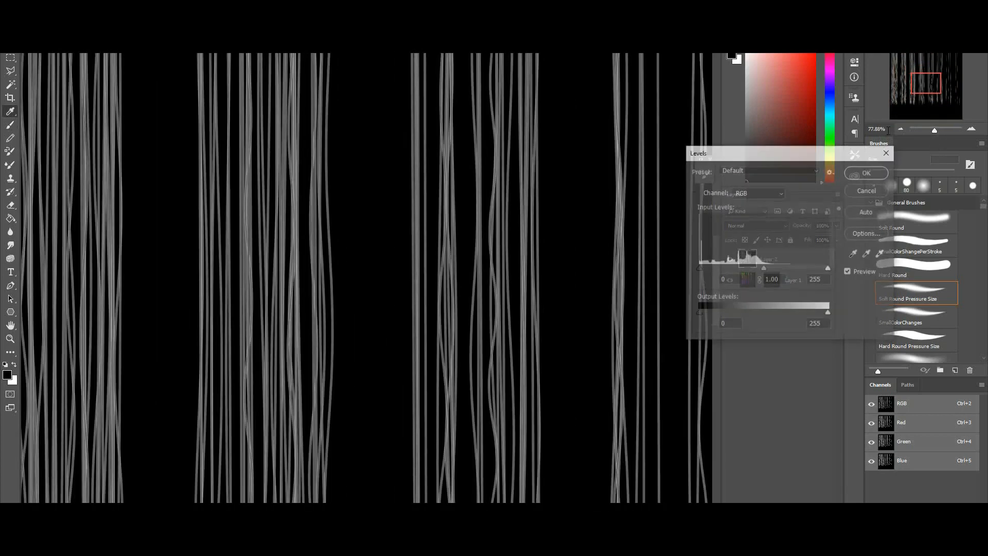
left_click_drag(827, 267, 730, 264)
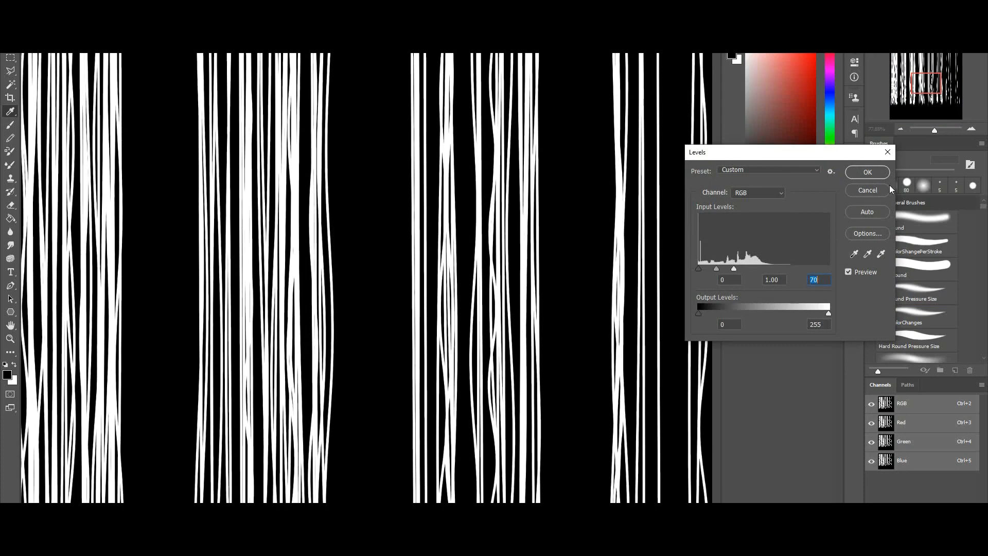
left_click(869, 172)
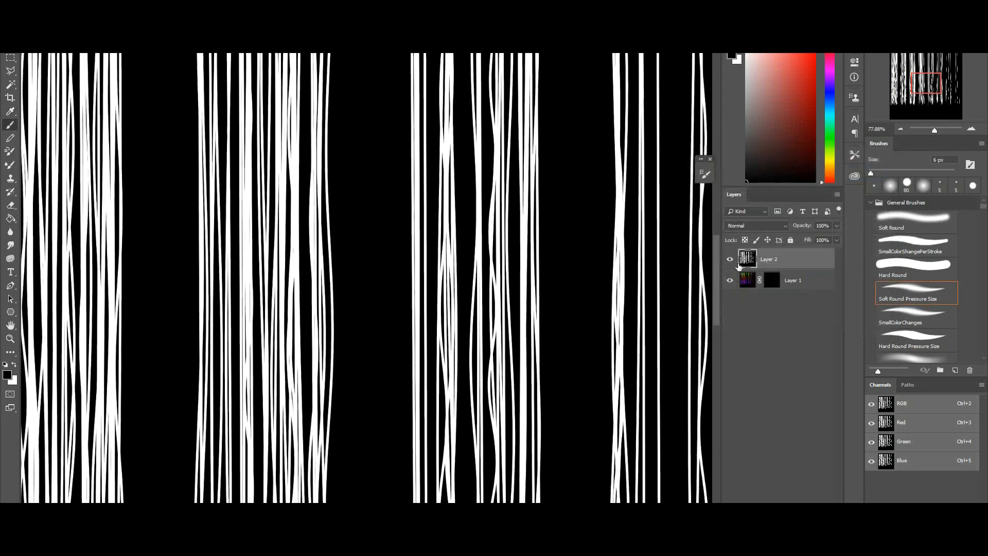
left_click(155, 5)
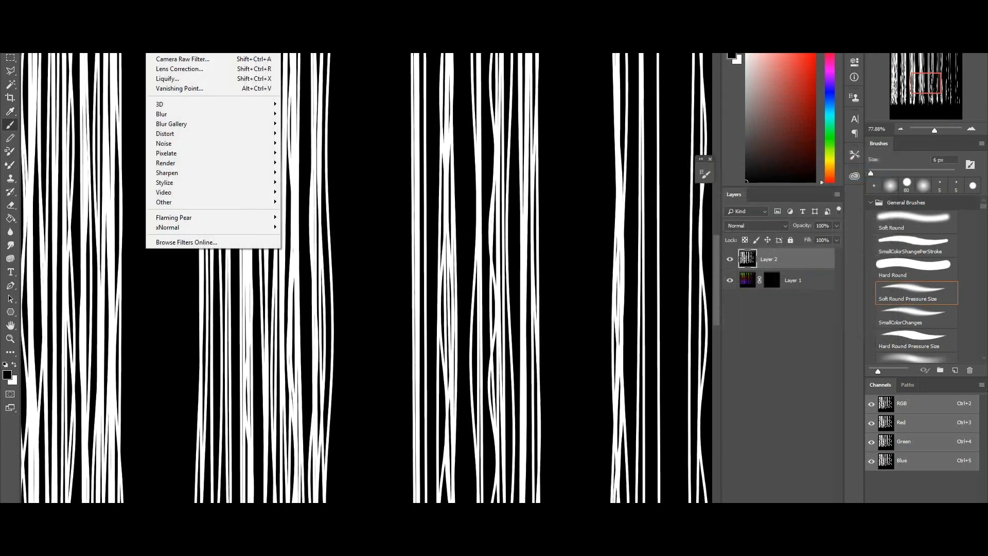
key("Escape")
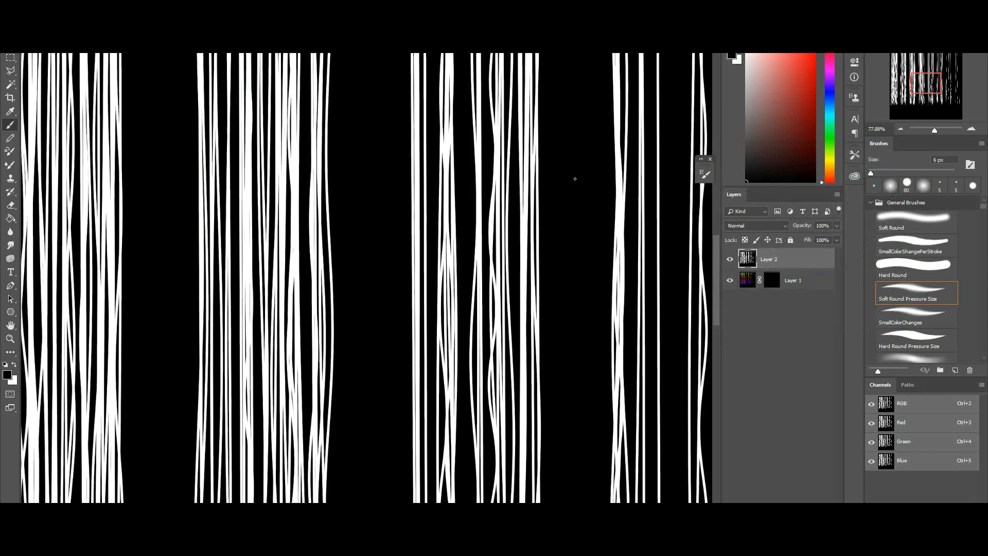
Step: Hide the third texture's Layer 2 and delete Layer 1's mask without applying it
left_click(730, 259)
left_click(778, 282)
left_click_drag(773, 281, 826, 495)
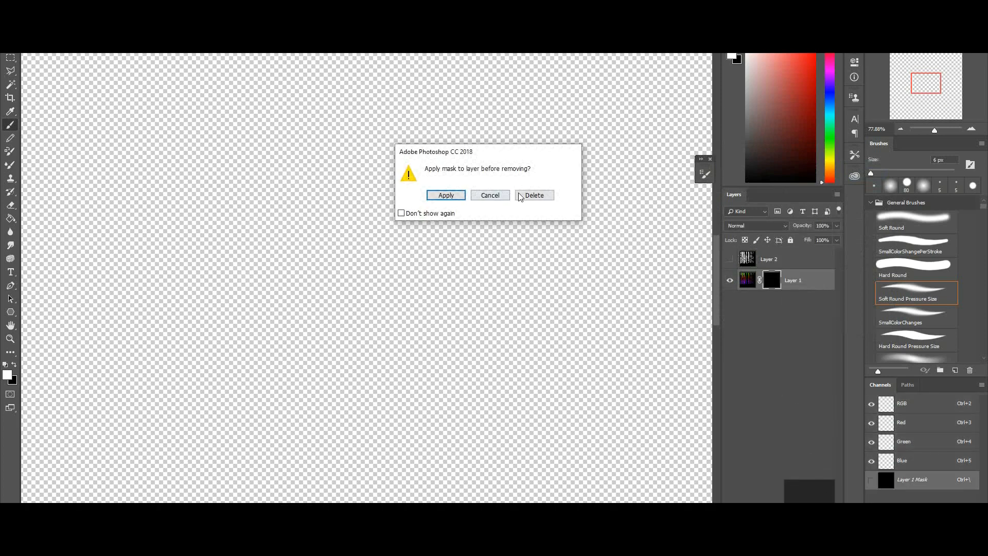
left_click(536, 197)
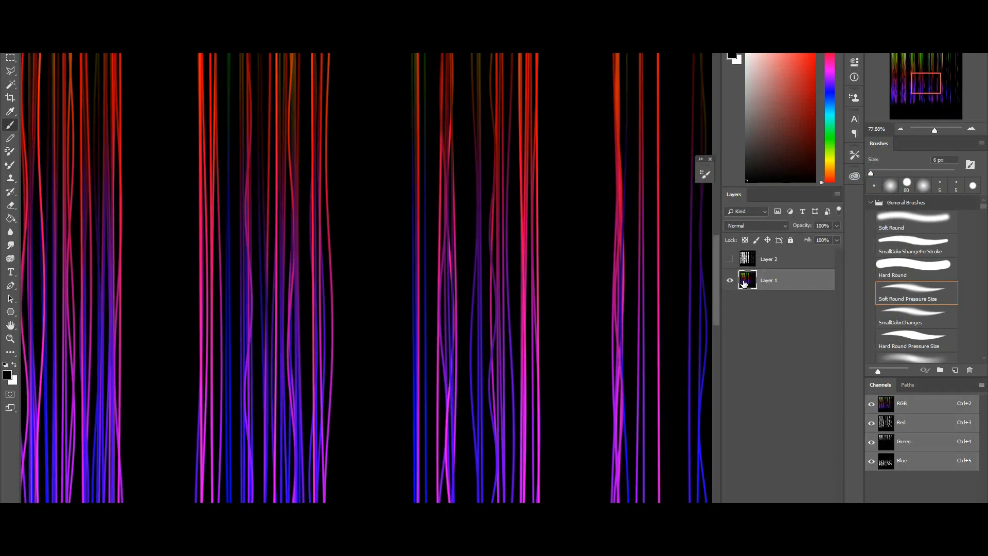
left_click_drag(933, 132, 930, 129)
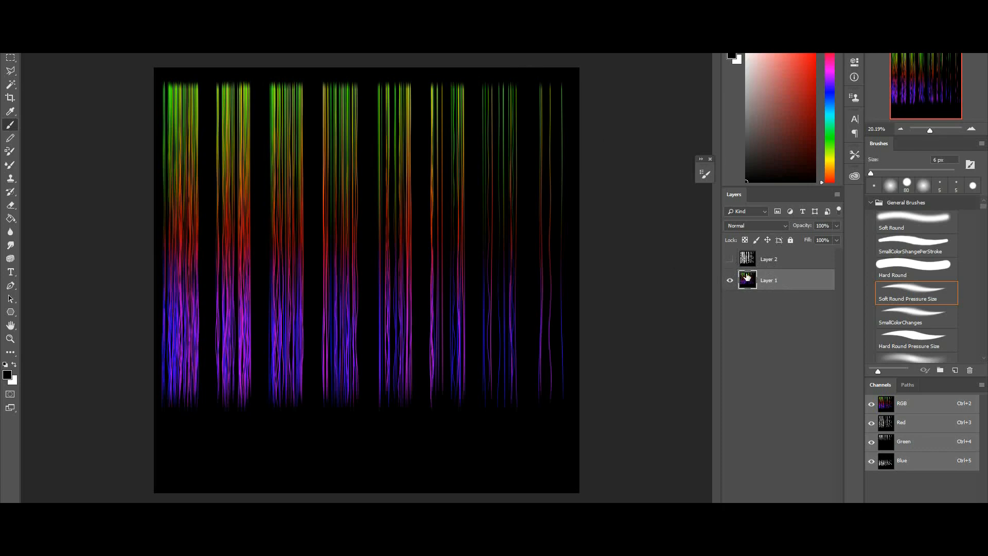
Step: Show Layer 2 and examine its white strands up close, undo back past the Layer 1 mask deletion and redo that deletion
left_click(730, 259)
left_click_drag(932, 131, 941, 128)
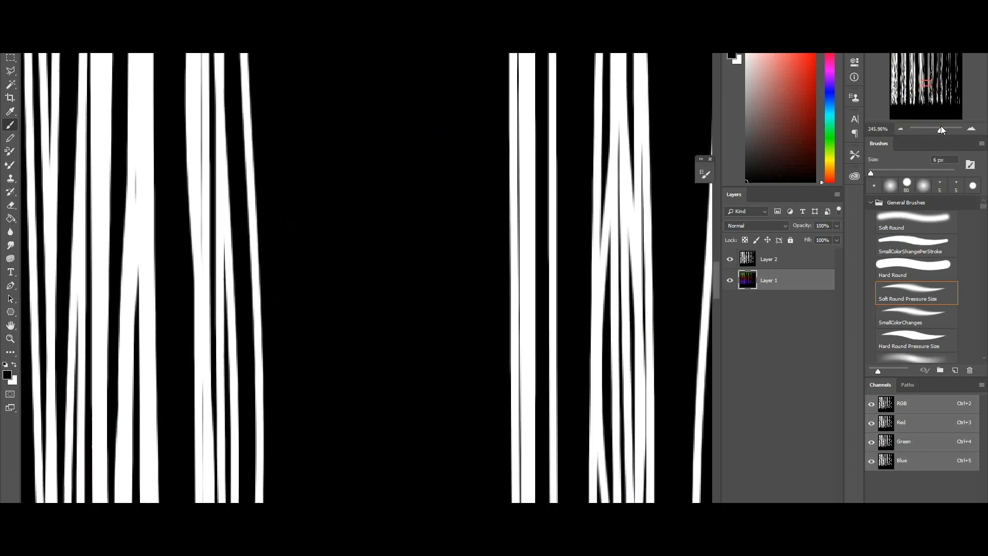
key("ctrl+z")
key("ctrl+z")
key("ctrl+shift+z")
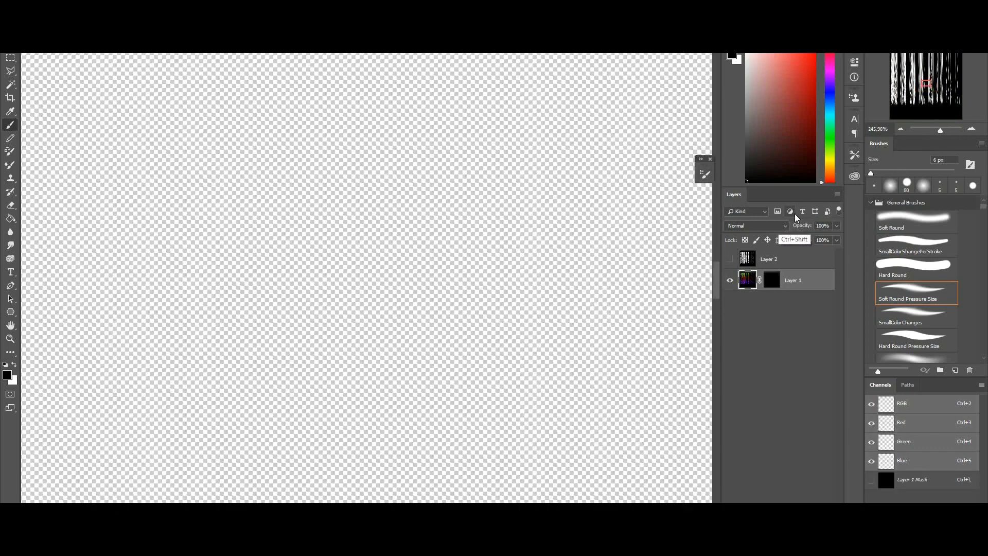
key("ctrl+shift+z")
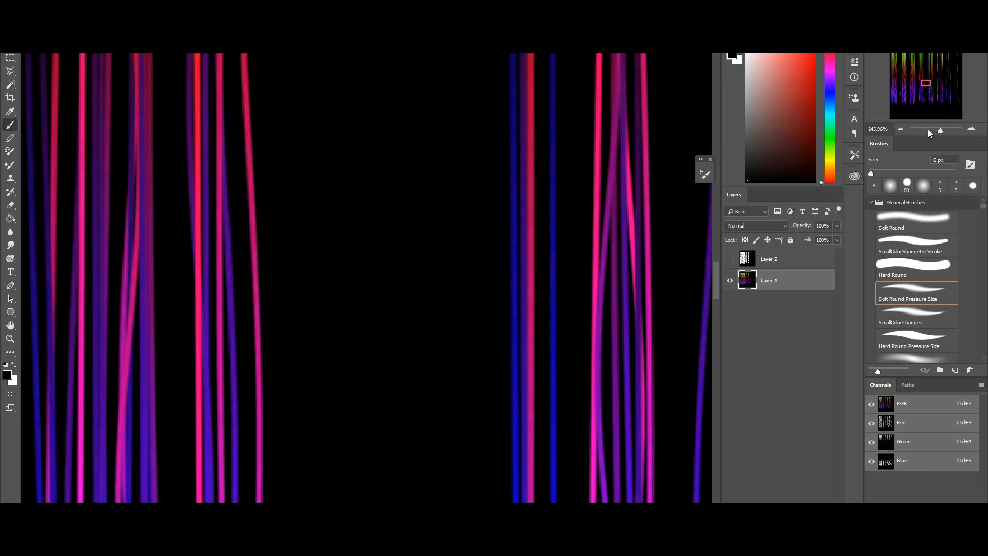
left_click_drag(939, 129, 932, 130)
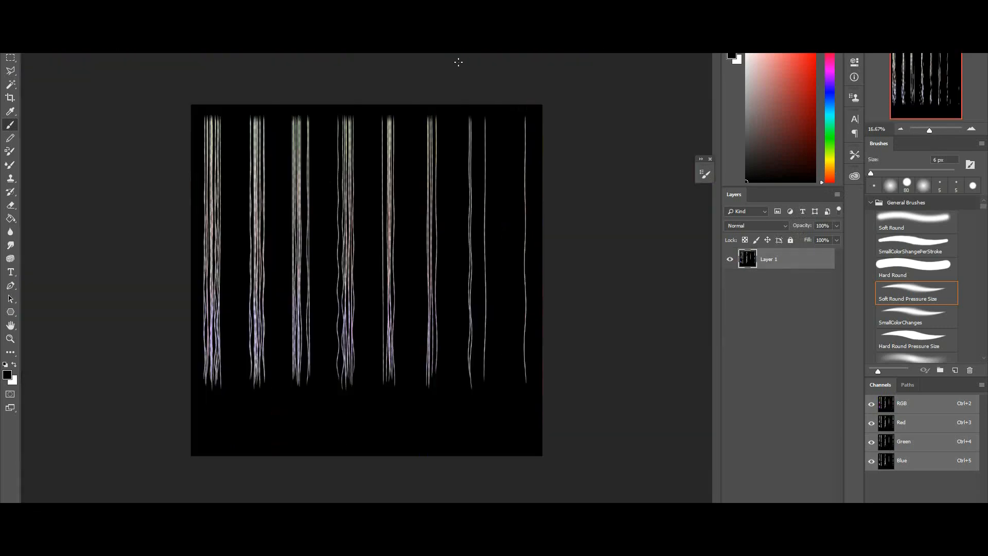
Step: Add a layer mask from transparency to the fourth texture's Layer 1, display the mask and invert it
left_click(155, 5)
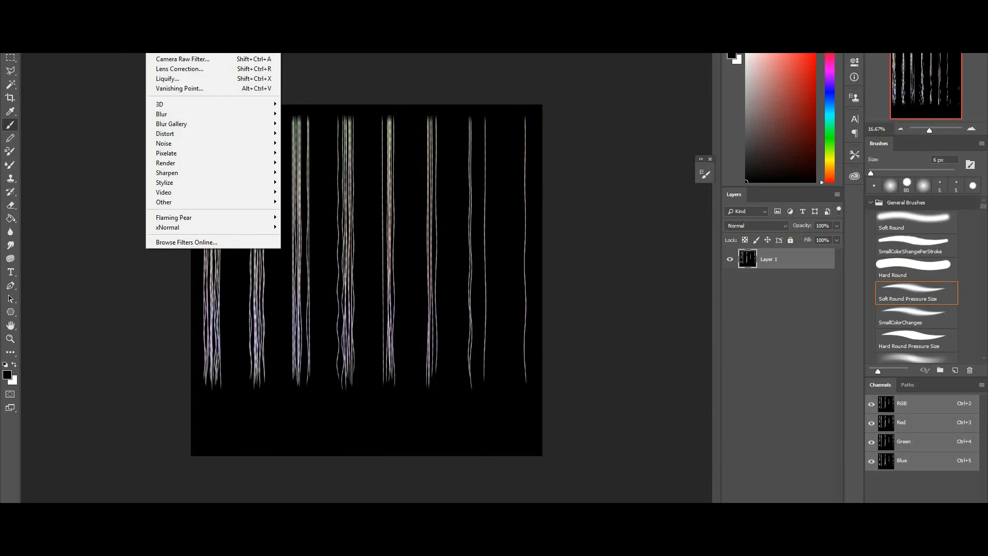
mouse_move(89, 5)
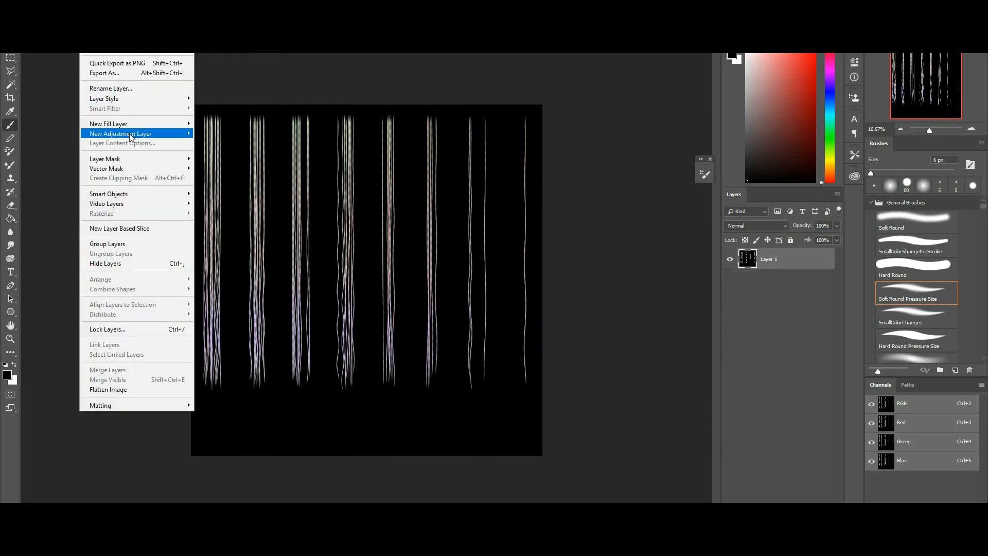
mouse_move(146, 159)
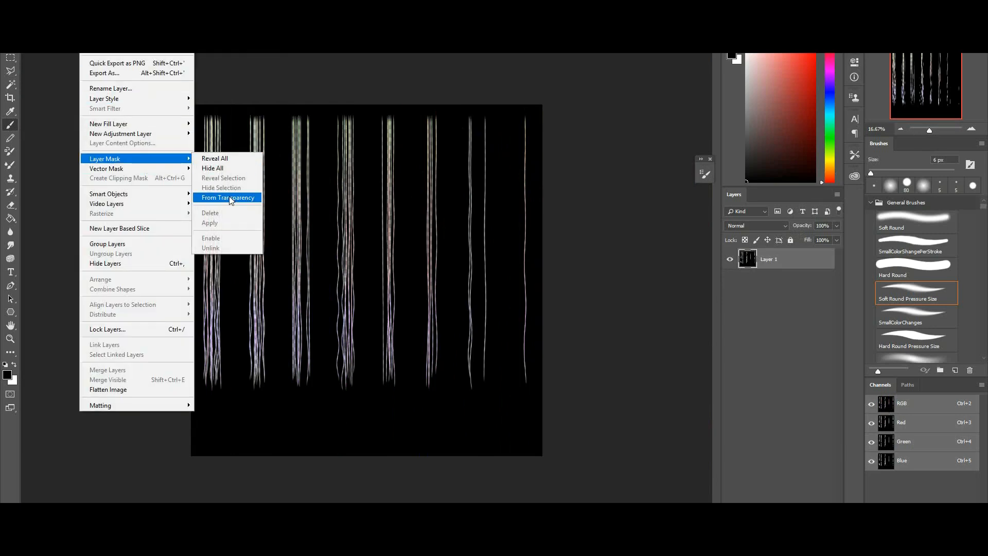
left_click(234, 197)
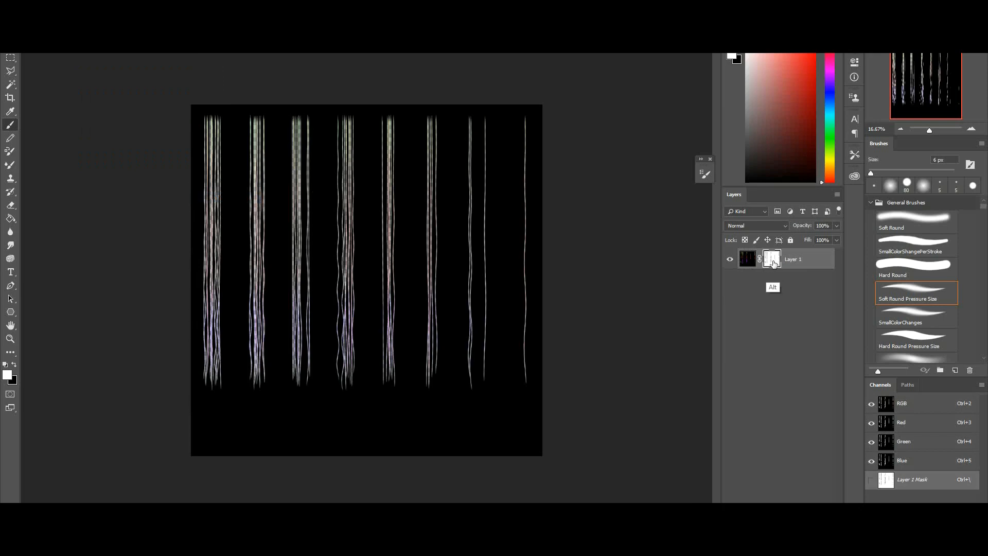
left_click(772, 259, "alt")
key("ctrl+i")
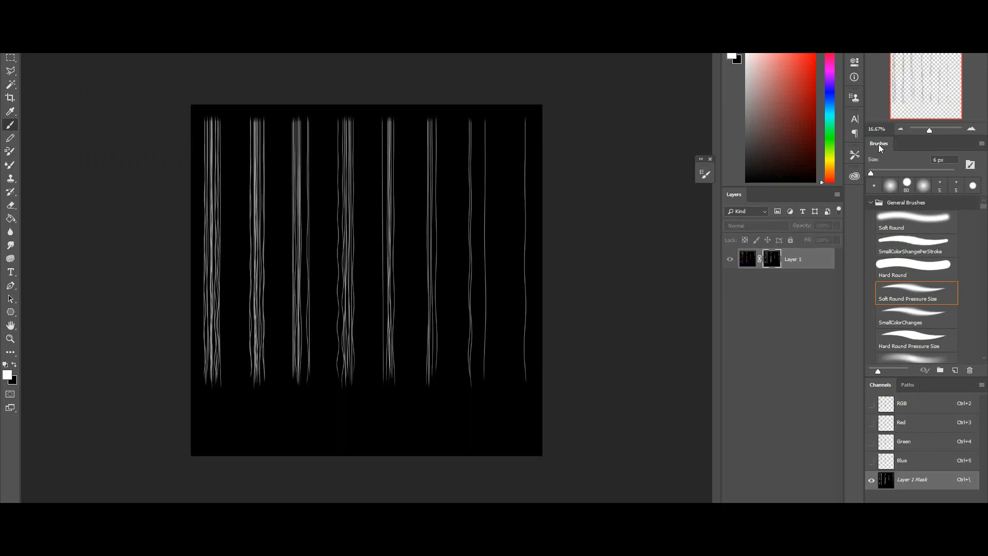
Step: Set the white input level of the fourth texture's inverted mask to 109 in Levels
key("ctrl+l")
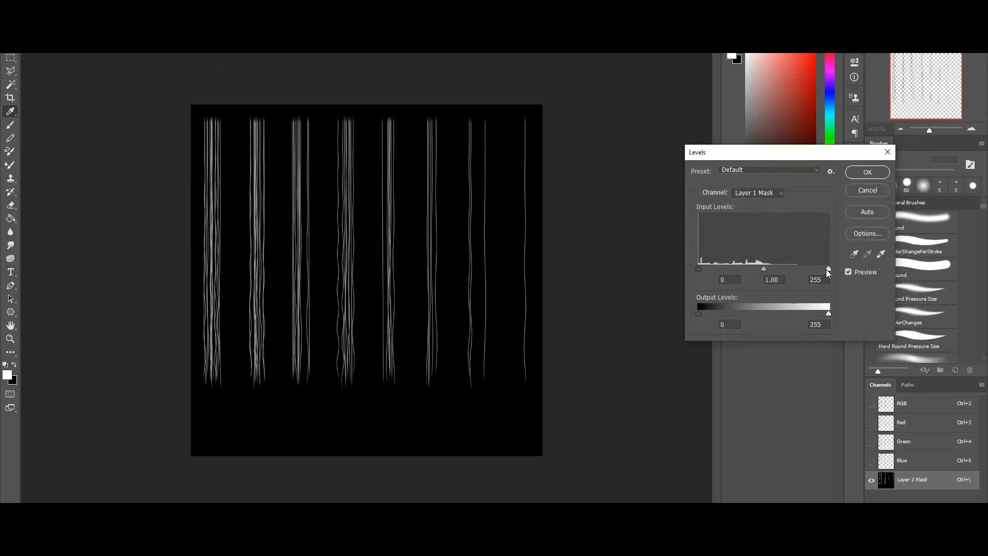
left_click_drag(827, 269, 755, 269)
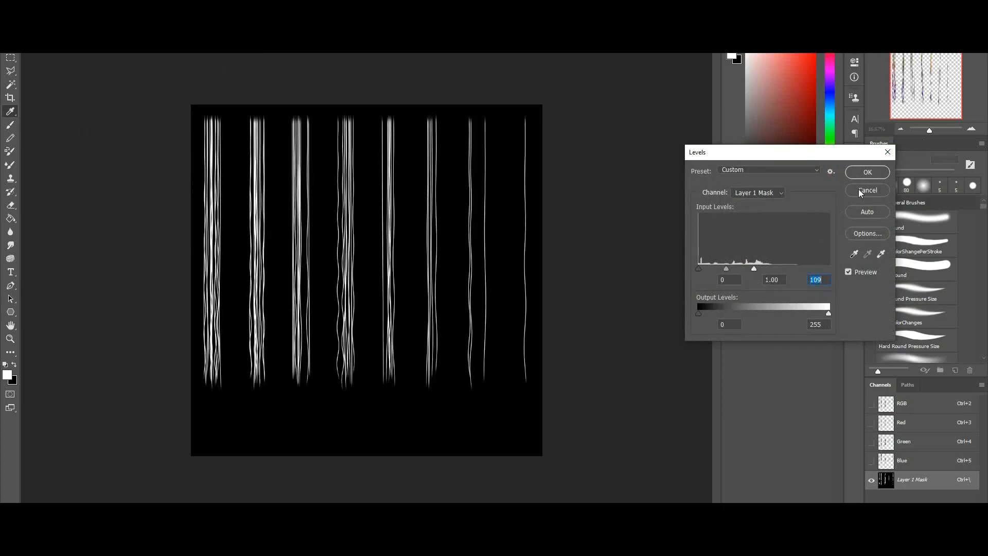
left_click(872, 174)
Step: Cut the fourth texture's whole mask image, paste it onto a new layer above Layer 1 and check the strands up close
key("ctrl+a")
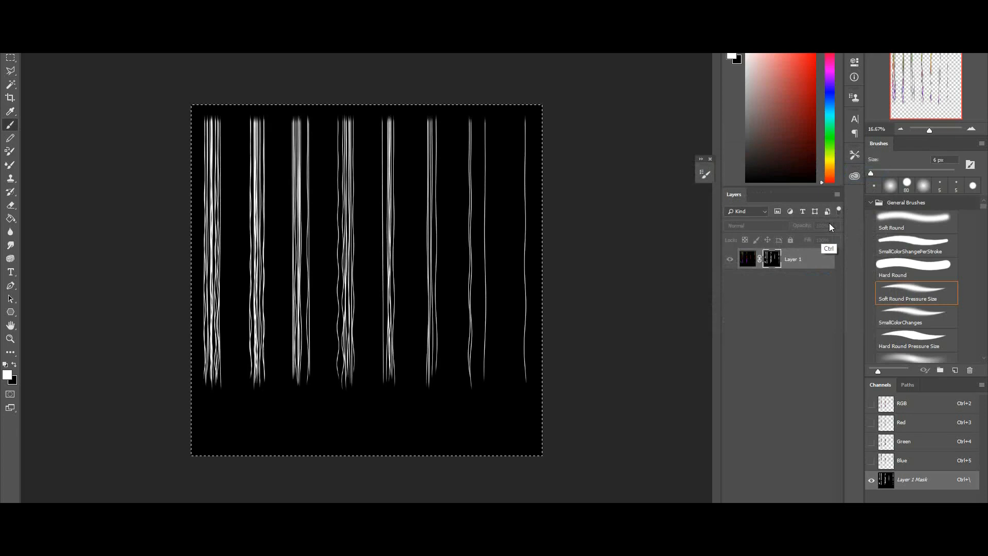
key("ctrl+x")
left_click(809, 526)
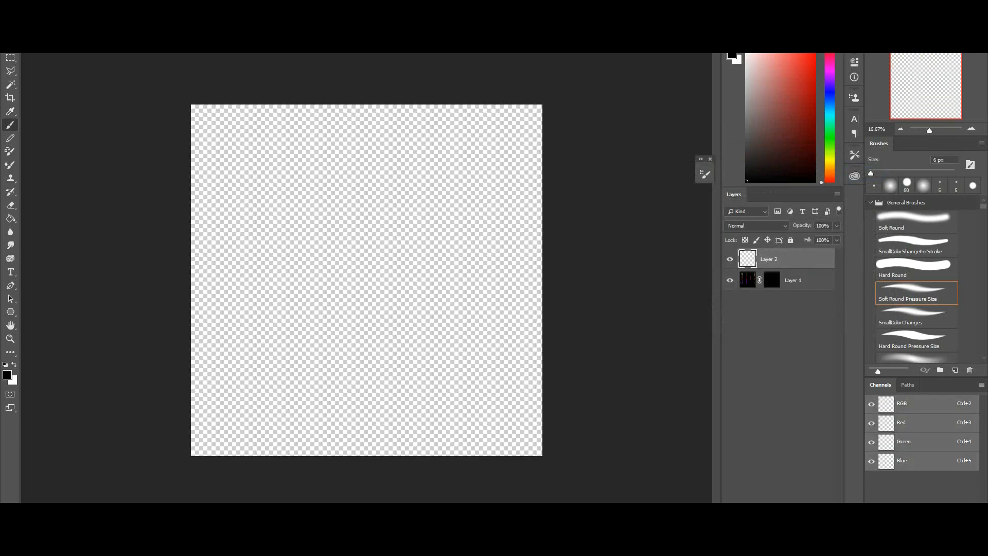
key("ctrl+v")
left_click_drag(935, 129, 931, 129)
left_click_drag(930, 82, 914, 80)
left_click_drag(931, 130, 938, 127)
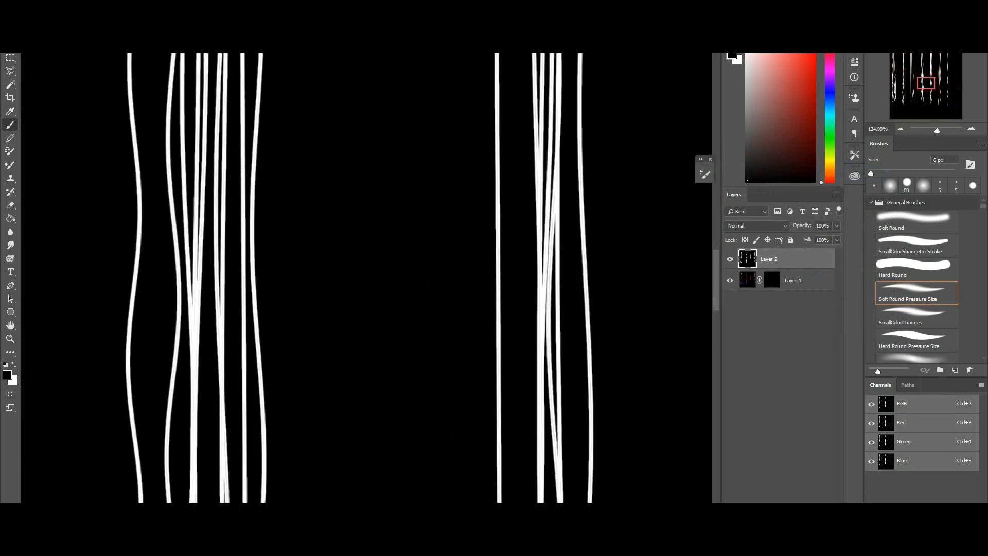
Step: Delete the emptied mask from the fourth texture's Layer 1 without applying it
left_click(153, 6)
left_click(173, 39)
left_click_drag(772, 280, 810, 500)
left_click(533, 194)
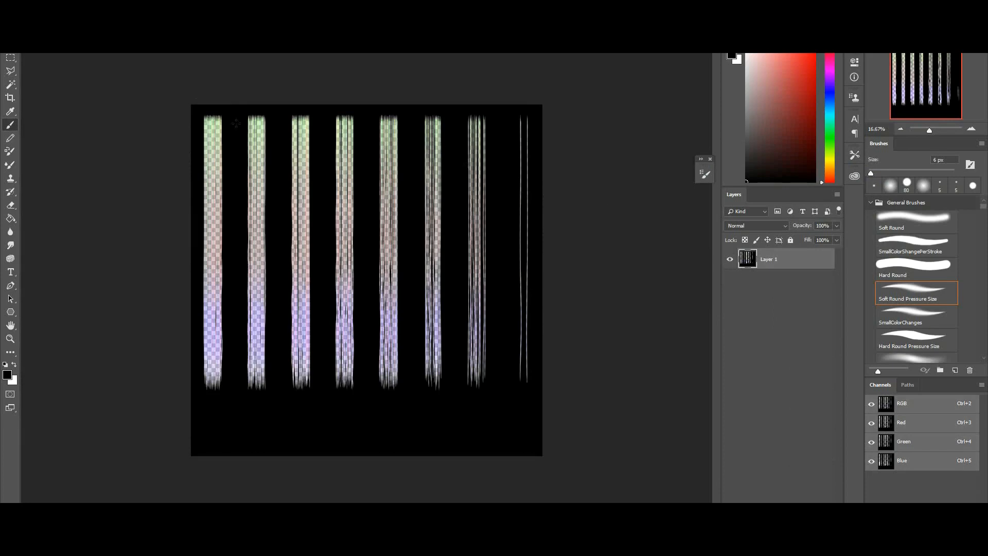
Step: Add a layer mask from transparency to the fifth texture's Layer 1, display the mask and invert it
left_click(89, 5)
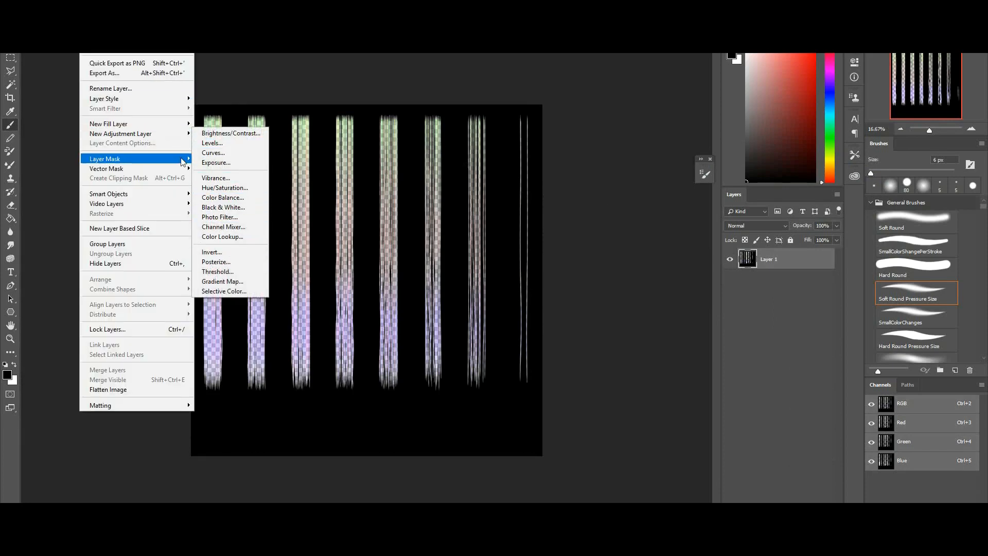
left_click(226, 197)
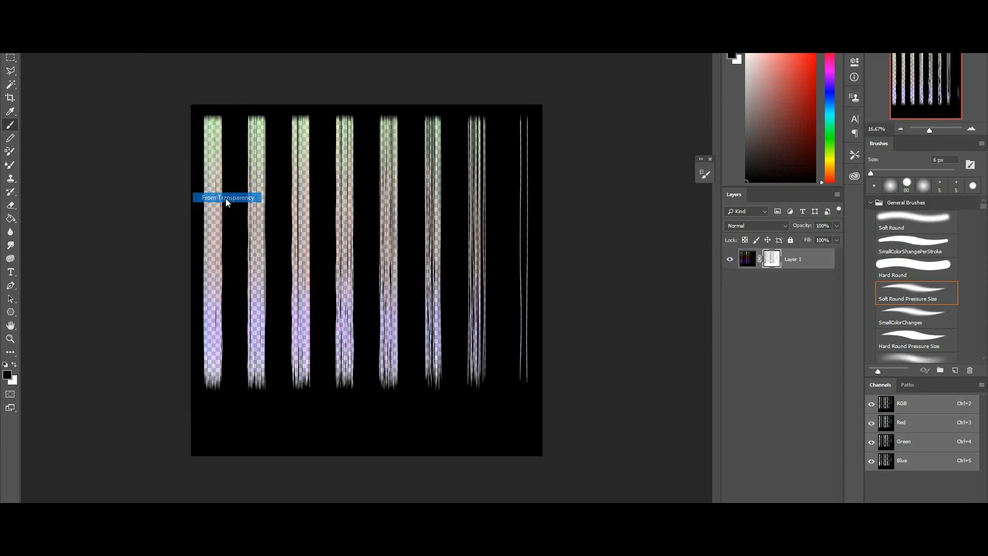
left_click(771, 261, "alt")
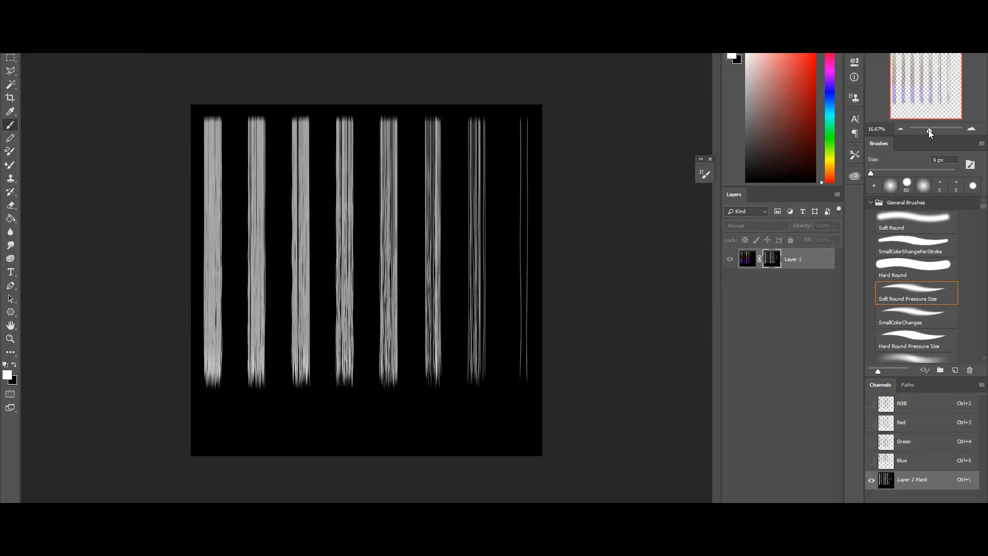
Step: Set the white input level of the fifth texture's inverted mask to 109 in Levels
left_click_drag(929, 131, 937, 128)
key("ctrl+l")
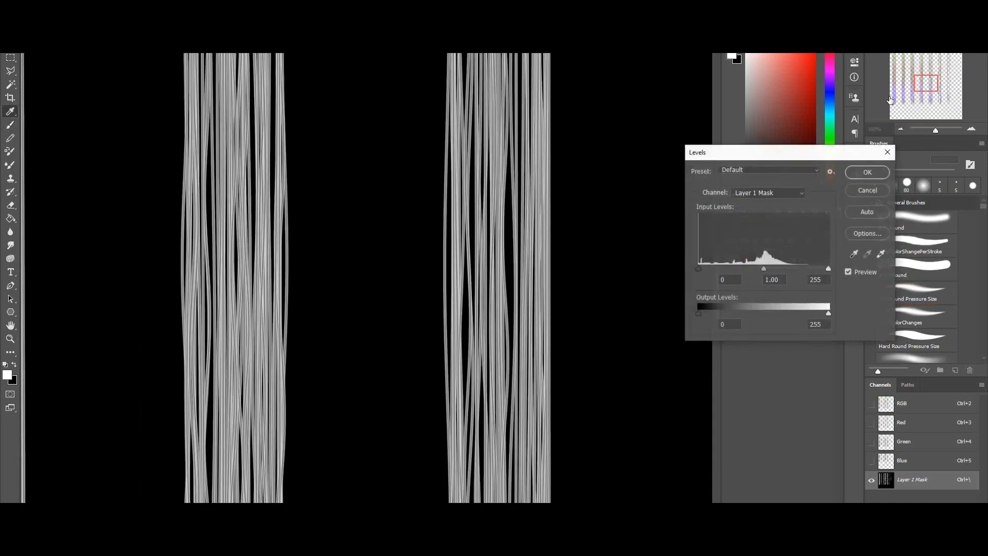
left_click_drag(826, 268, 754, 274)
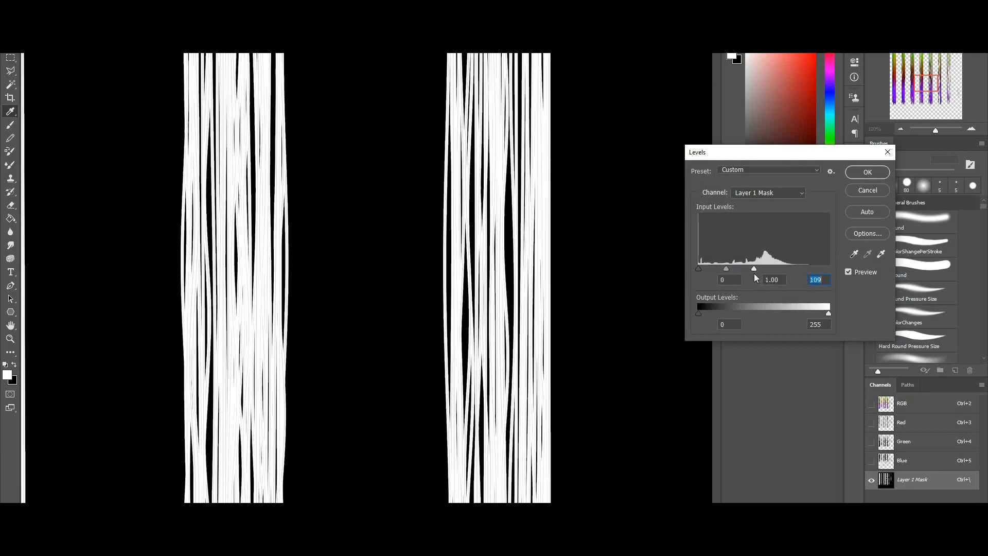
left_click(867, 175)
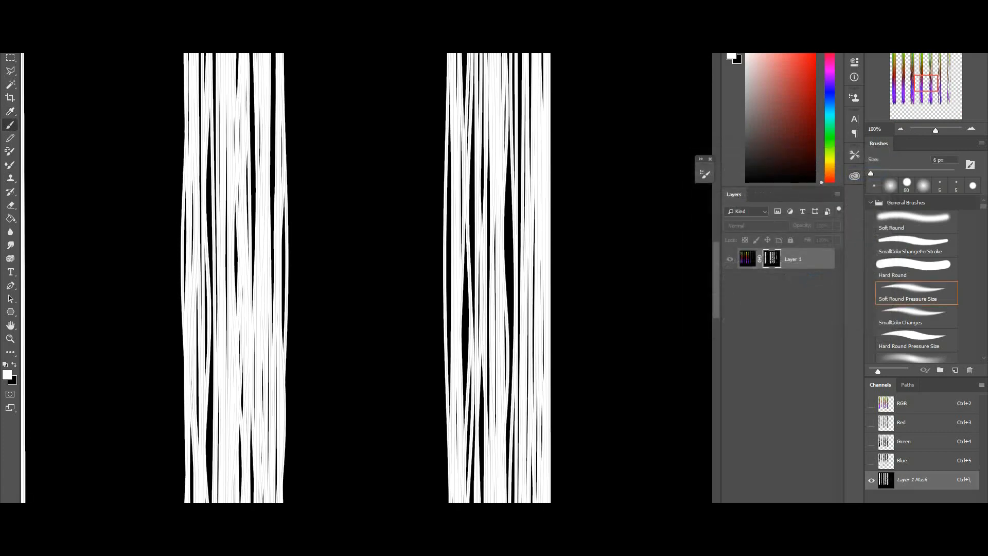
left_click(154, 5)
left_click(154, 4)
left_click(154, 5)
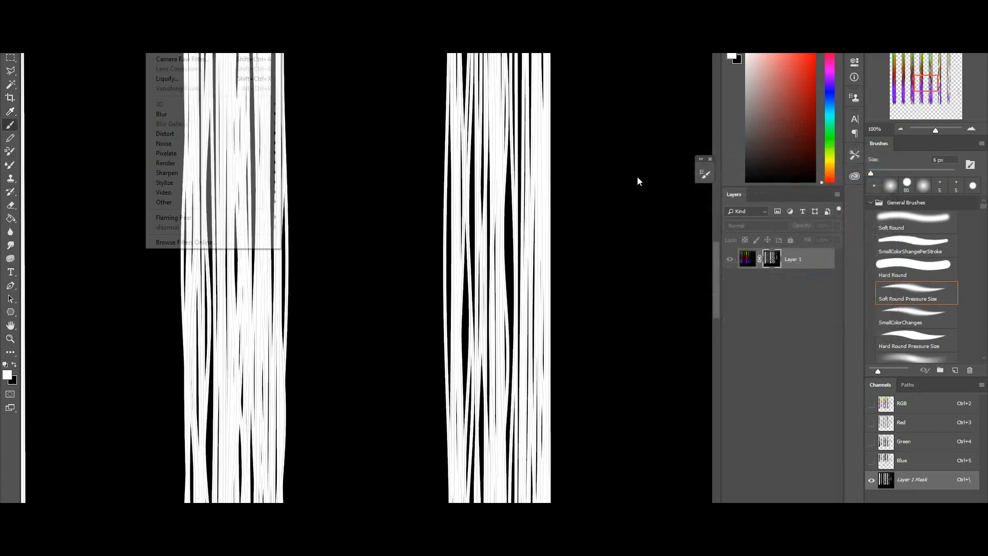
Step: Cut the fifth texture's whole mask image and paste it onto a new layer above Layer 1
left_click(774, 260, "ctrl")
key("ctrl+alt+z")
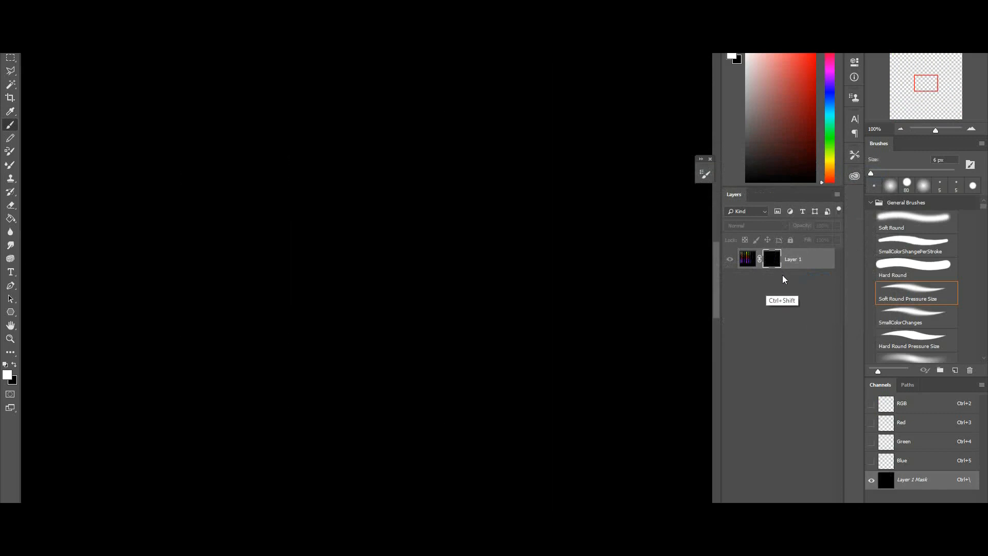
key("ctrl+shift+z")
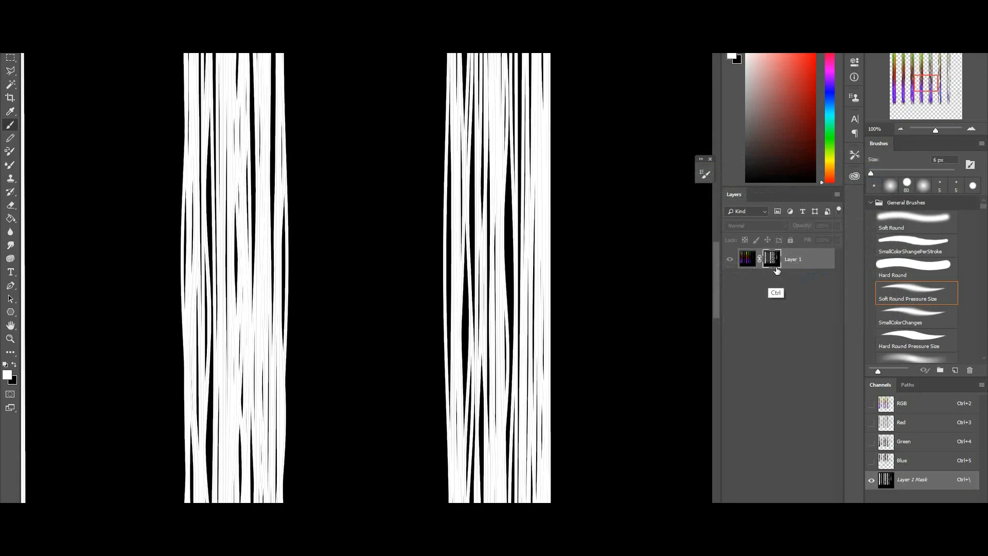
key("ctrl+alt+z")
left_click(813, 529)
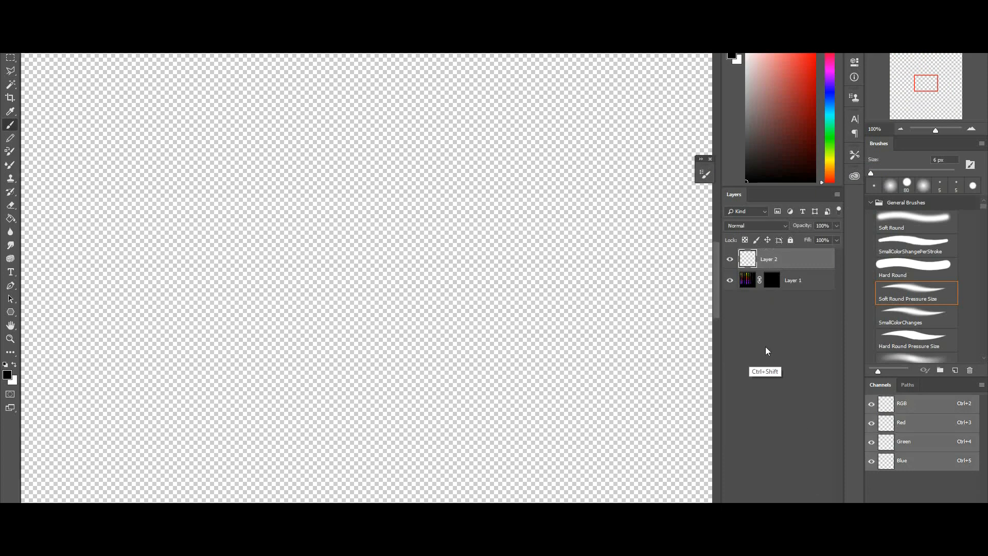
key("ctrl+shift+v")
Step: Delete the fifth texture's Layer 1 mask without applying it and switch to the sixth texture's document
left_click_drag(776, 282, 823, 514)
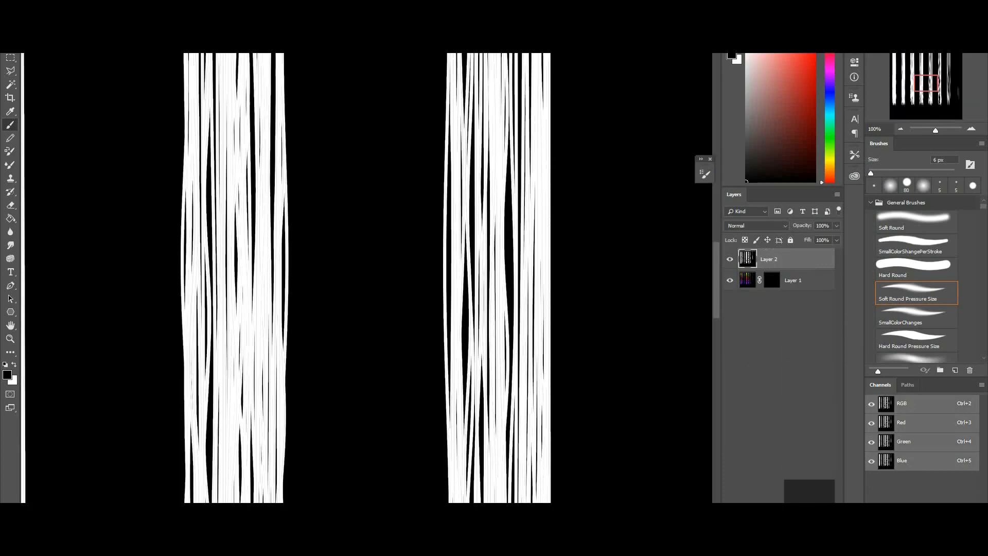
left_click(533, 196)
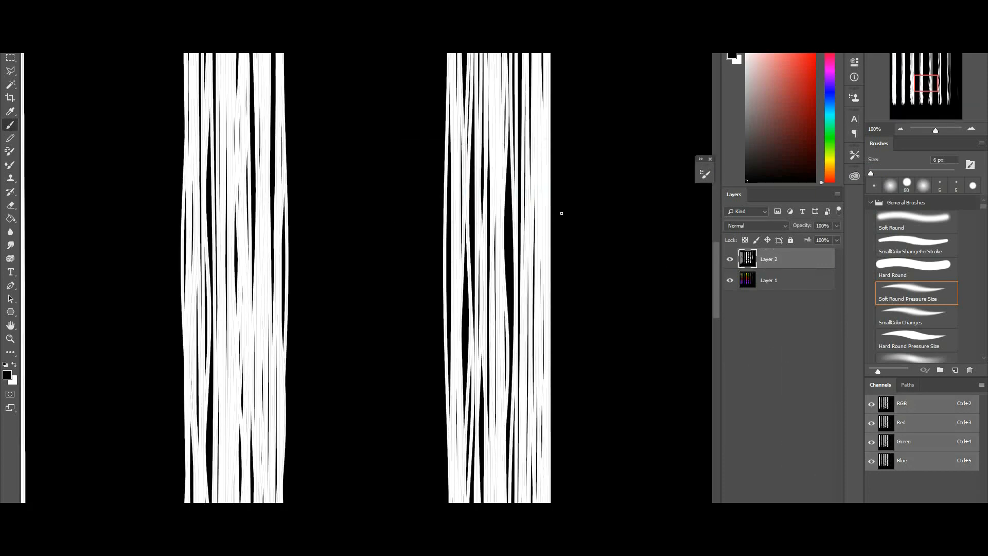
left_click(156, 5)
left_click(170, 16)
left_click(382, 34)
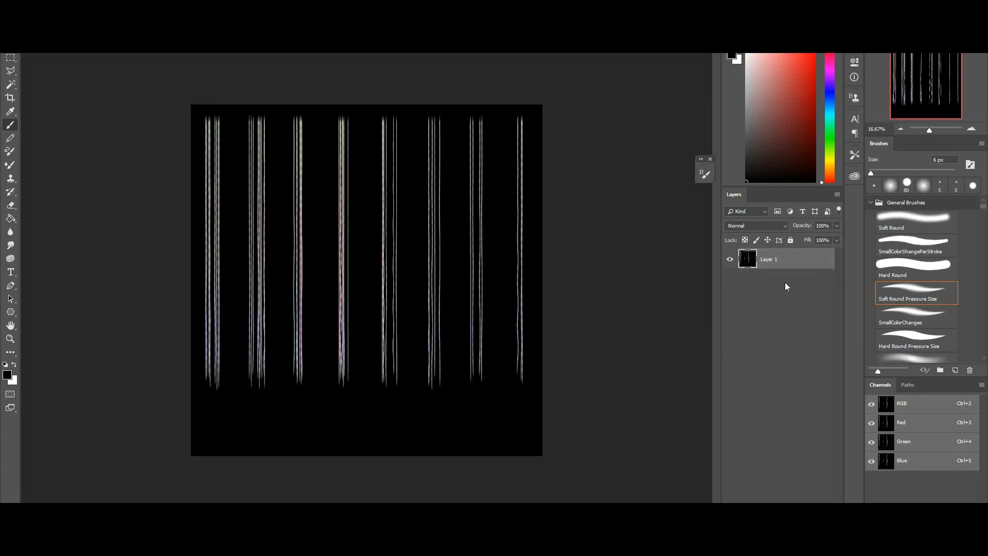
Step: Add a layer mask from transparency to the sixth texture's Layer 1 and display the mask on the canvas
left_click(65, 5)
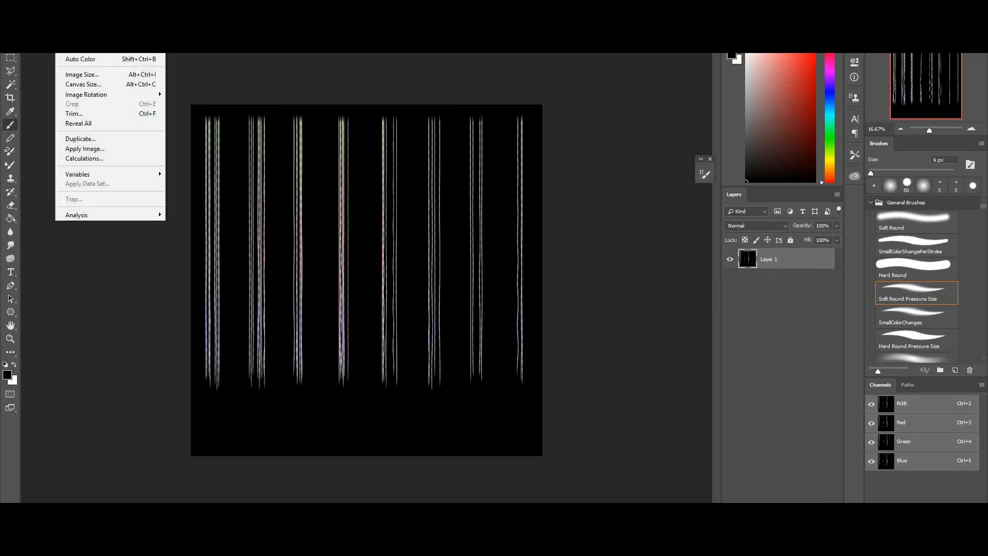
mouse_move(88, 5)
mouse_move(103, 24)
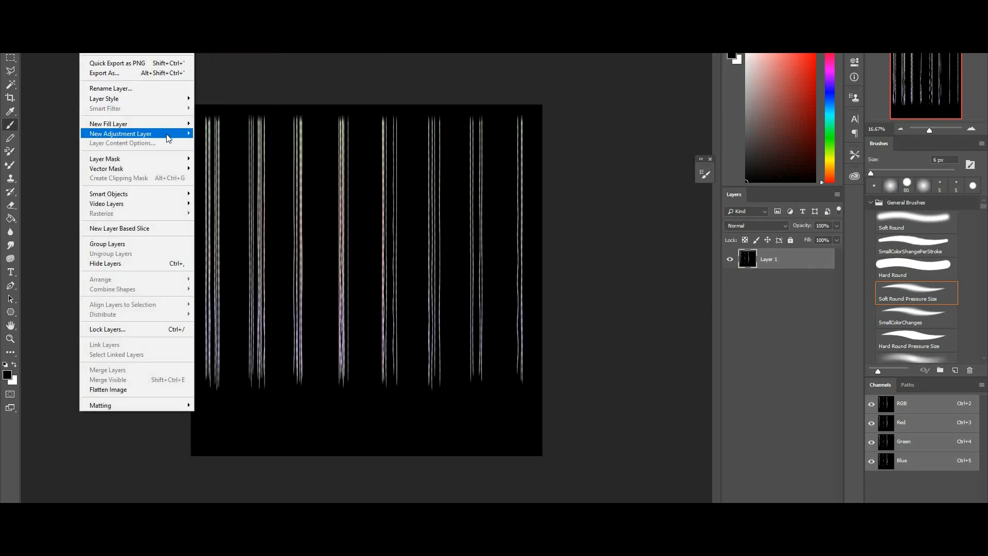
mouse_move(174, 138)
mouse_move(178, 160)
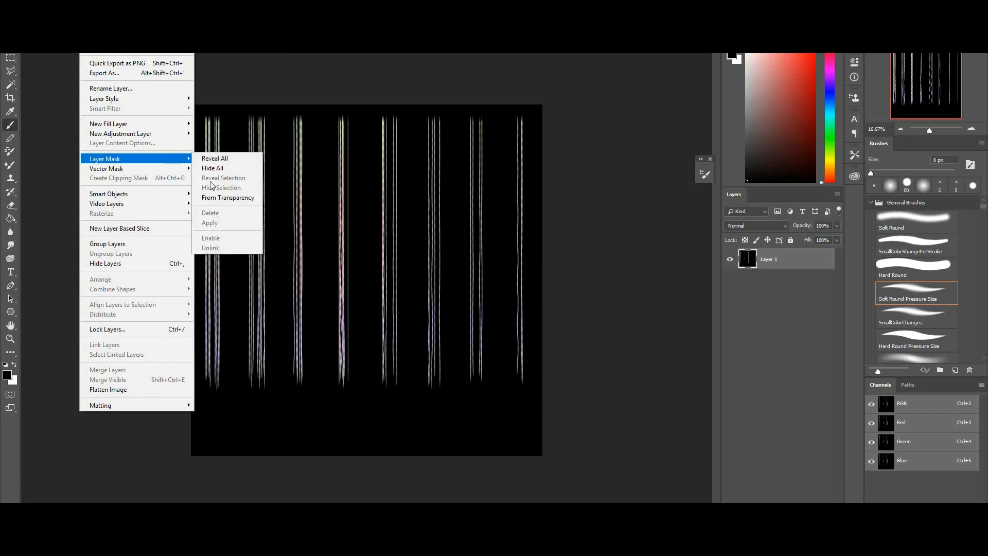
left_click(224, 200)
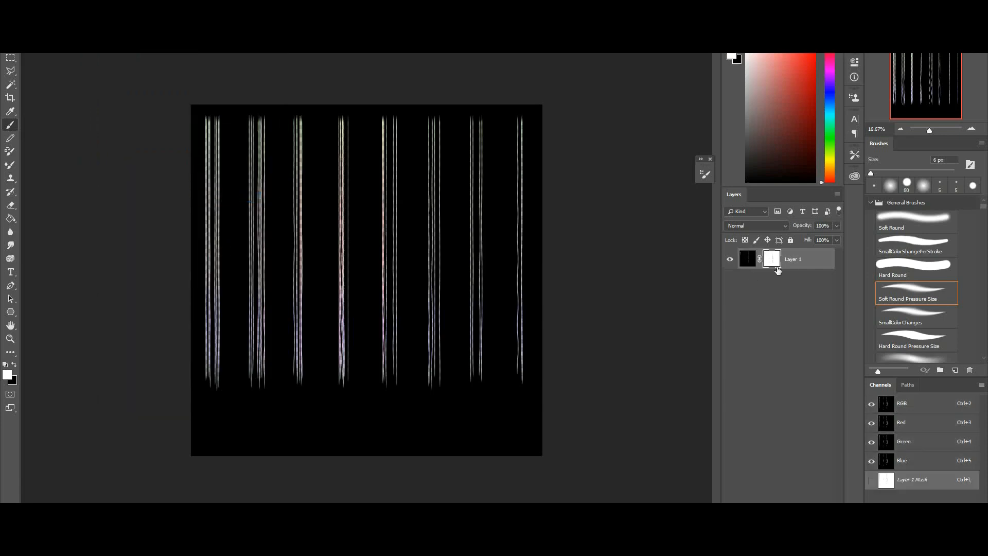
left_click(774, 265, "alt")
Step: Invert the sixth texture's mask and lower its white input level in Levels until the strands turn white
left_click_drag(929, 130, 933, 129)
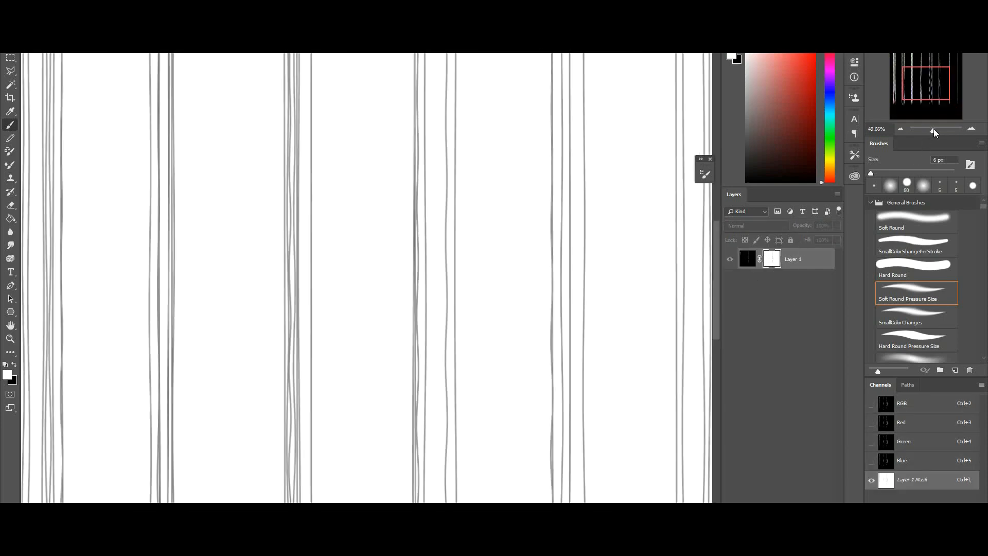
key("ctrl+l")
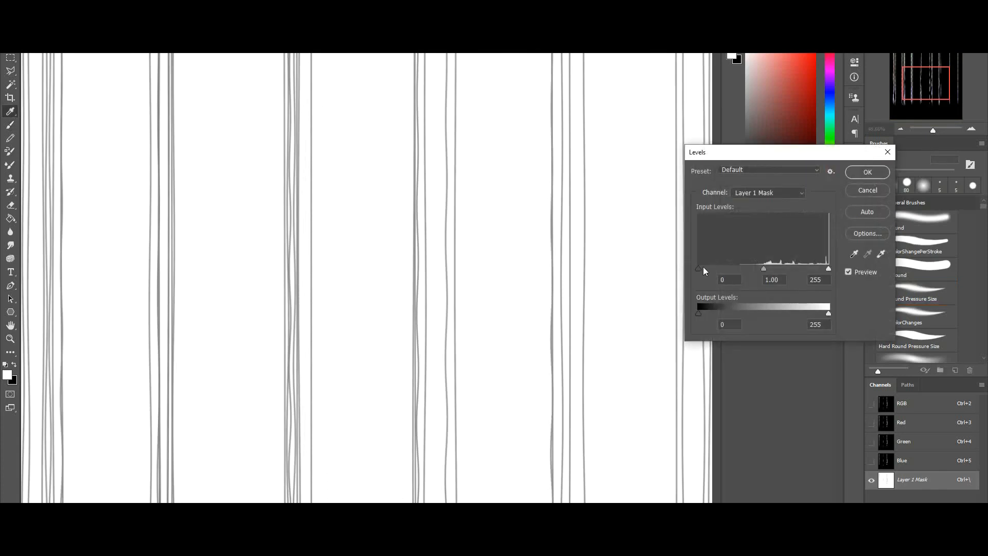
left_click(867, 189)
key("ctrl+i")
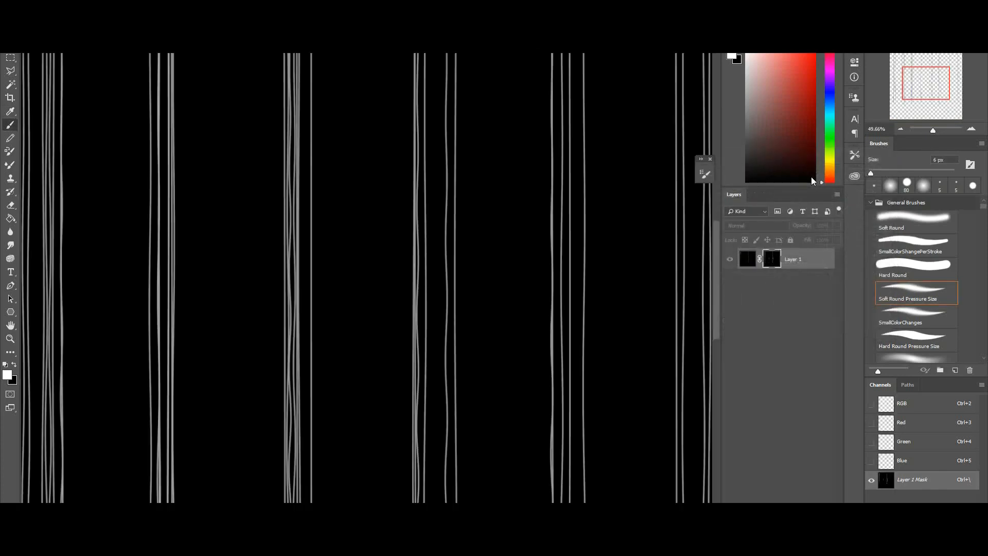
key("ctrl+l")
left_click_drag(829, 269, 751, 267)
left_click(880, 176)
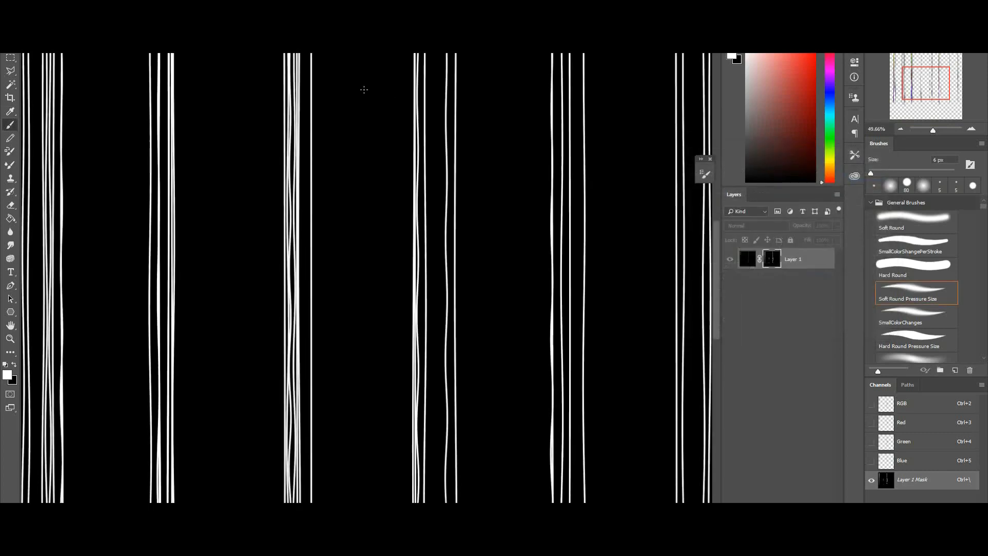
Step: Cut the sixth texture's whole mask image and paste it onto a new layer above Layer 1
key("alt+t")
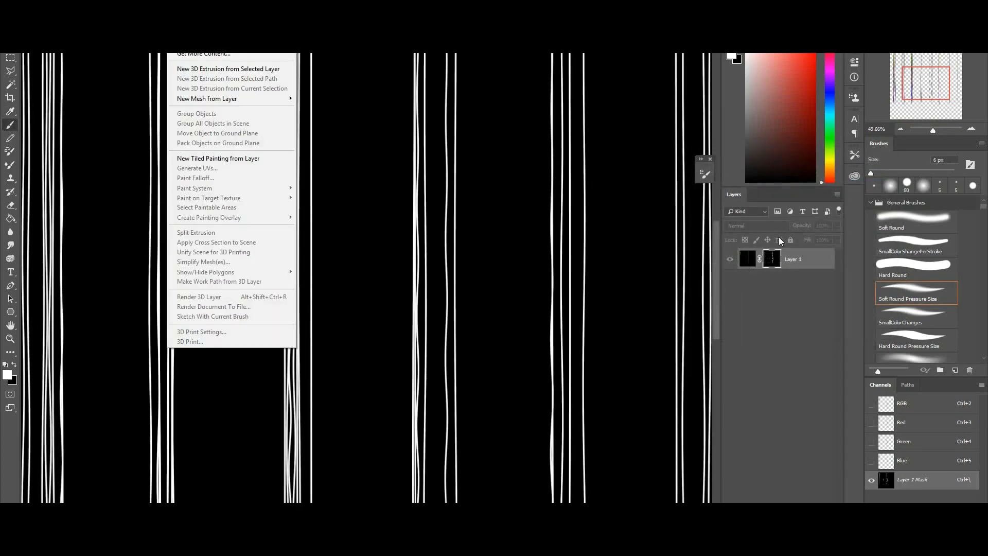
left_click(769, 255)
key("ctrl+BackSpace")
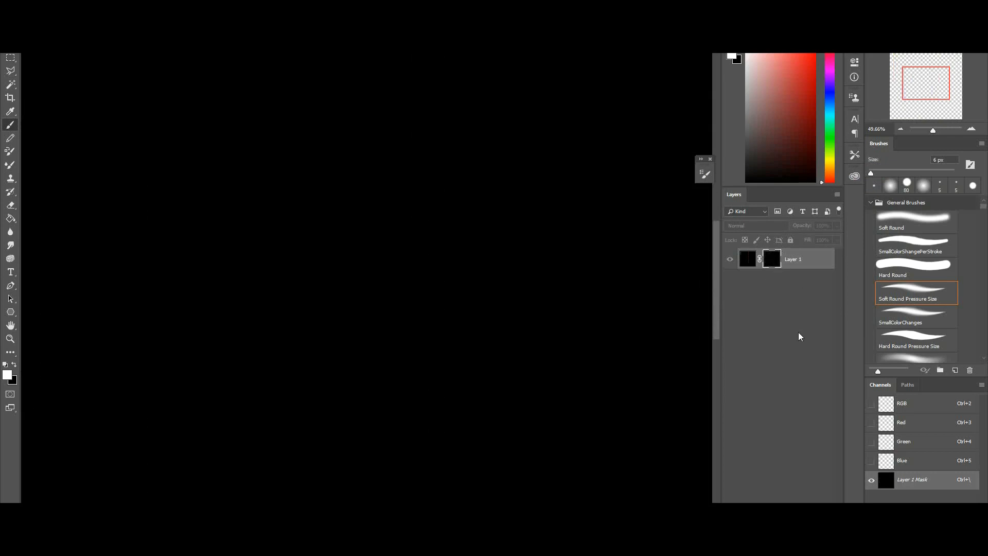
left_click(813, 528)
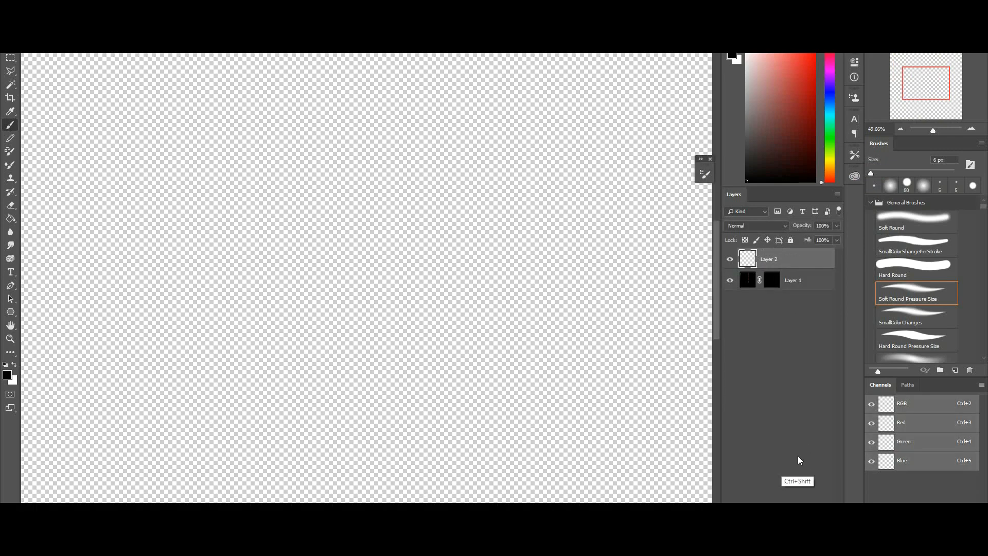
key("ctrl+v")
Step: Delete the sixth texture's Layer 1 mask without applying it and make Layer 2 the active layer
left_click(771, 280)
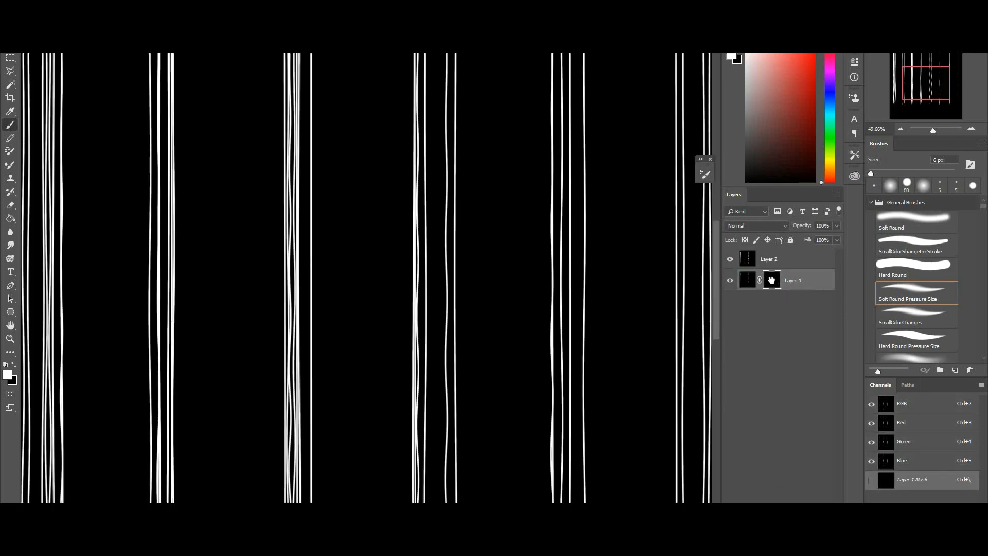
key("Delete")
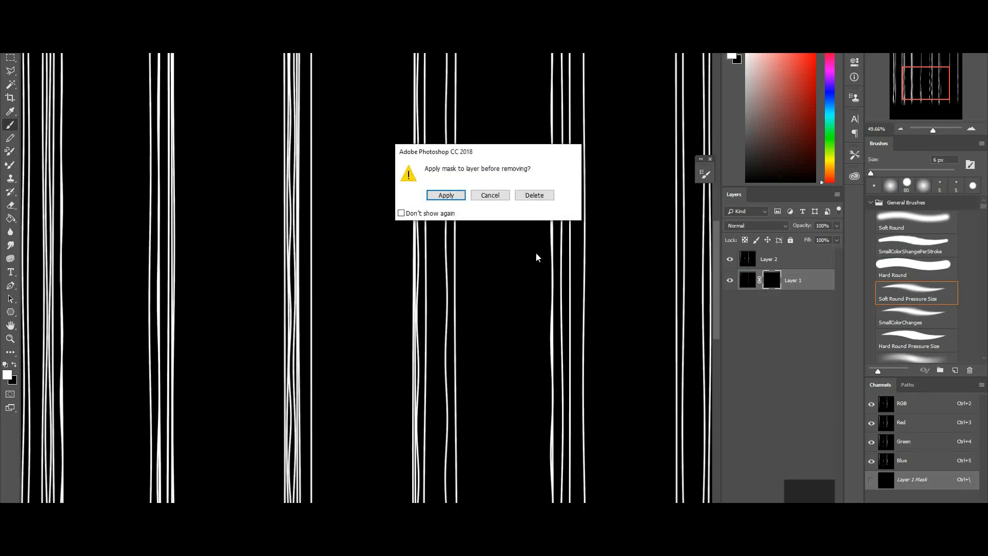
left_click(539, 196)
left_click(750, 272)
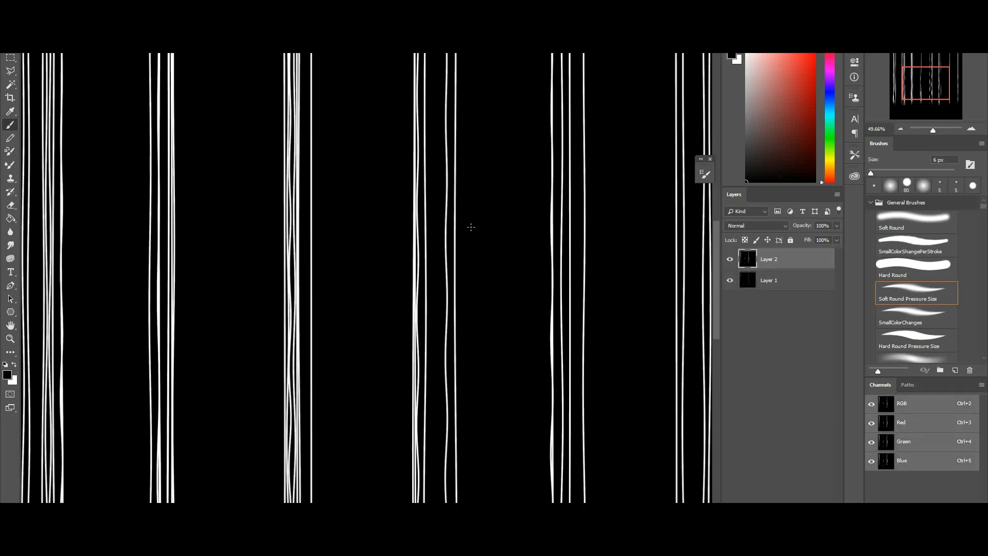
Step: In the VRTC_1 texture, move Layer 2's strand mask into a new alpha channel and return to the RGB composite
left_click(153, 5)
left_click_drag(928, 80, 917, 88)
left_click_drag(932, 130, 931, 126)
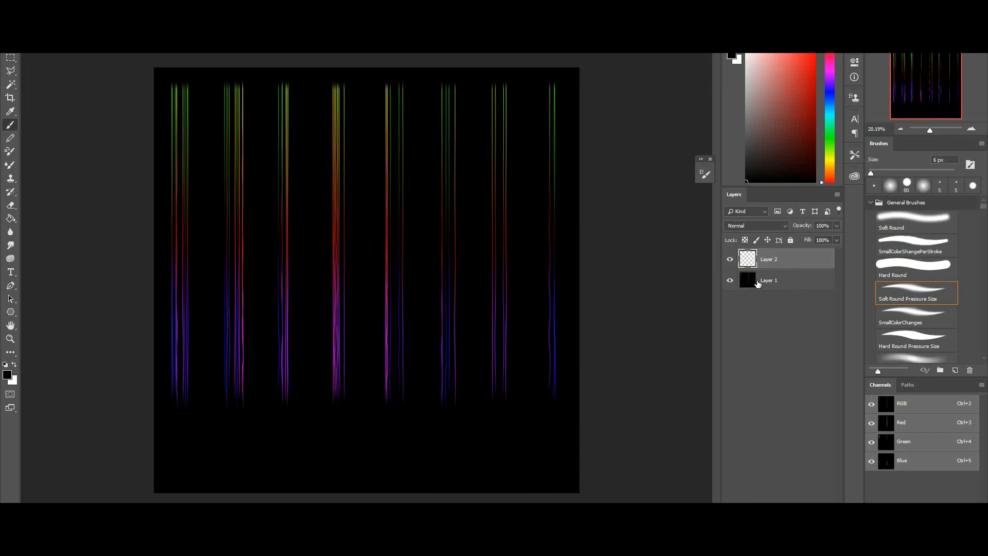
key("ctrl+5")
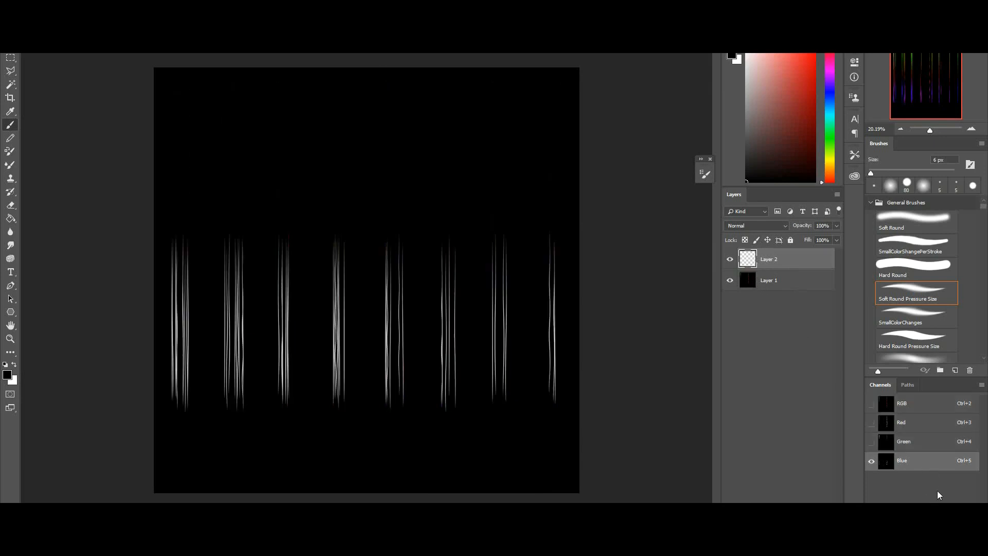
left_click(955, 529)
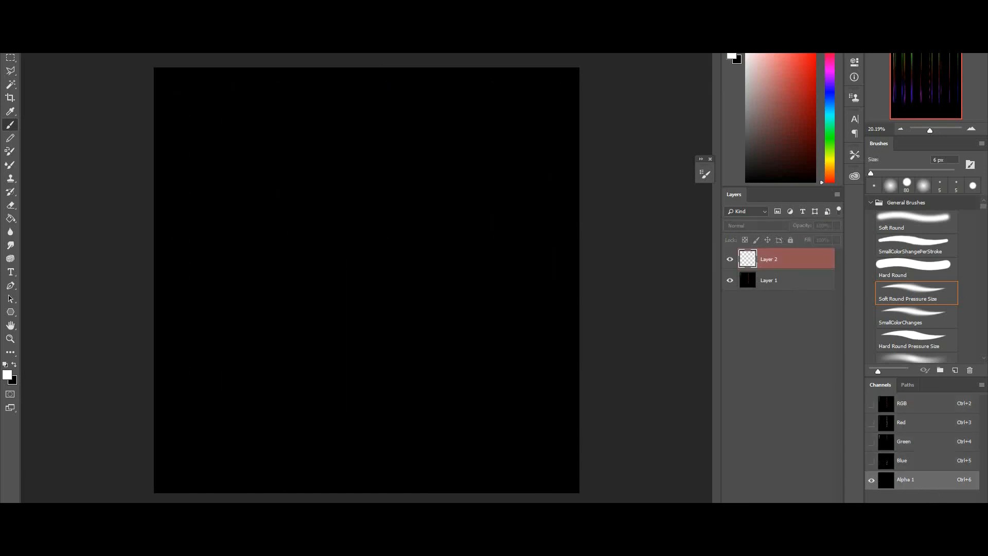
key("ctrl+v")
left_click(905, 408)
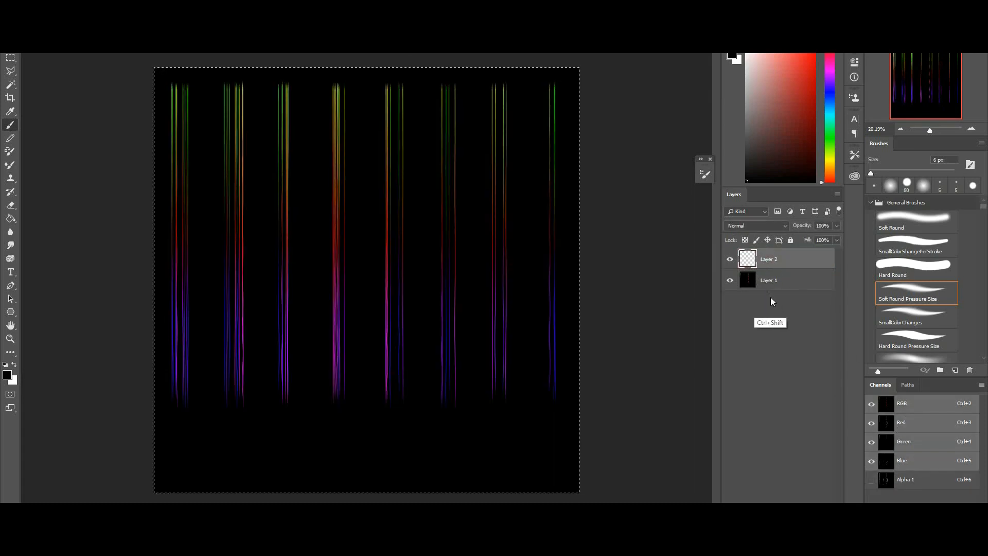
Step: Remove the emptied Layer 2 and save the texture as a 32 bits/pixel Targa named VRTC_1 with alpha channels included
key("ctrl+shift+e")
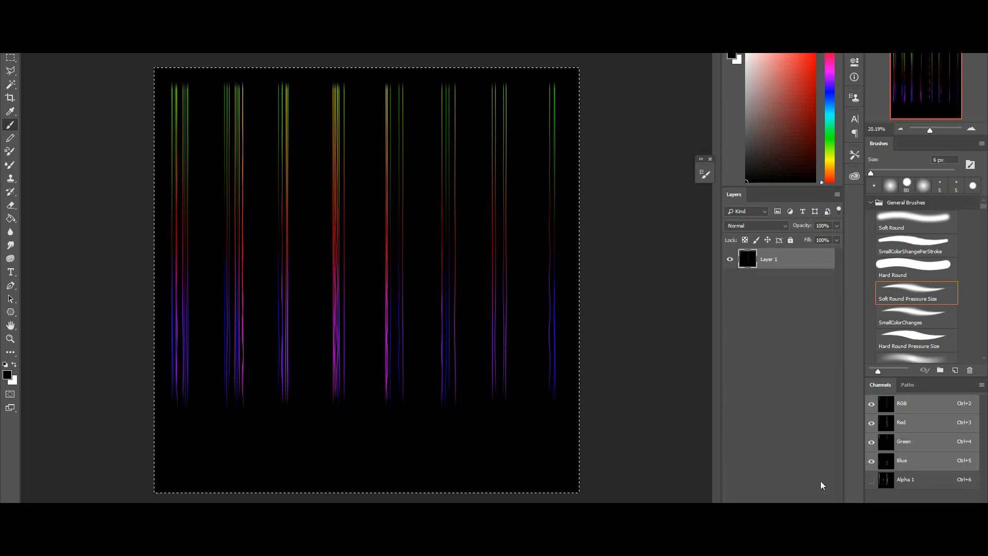
key("ctrl+shift+s")
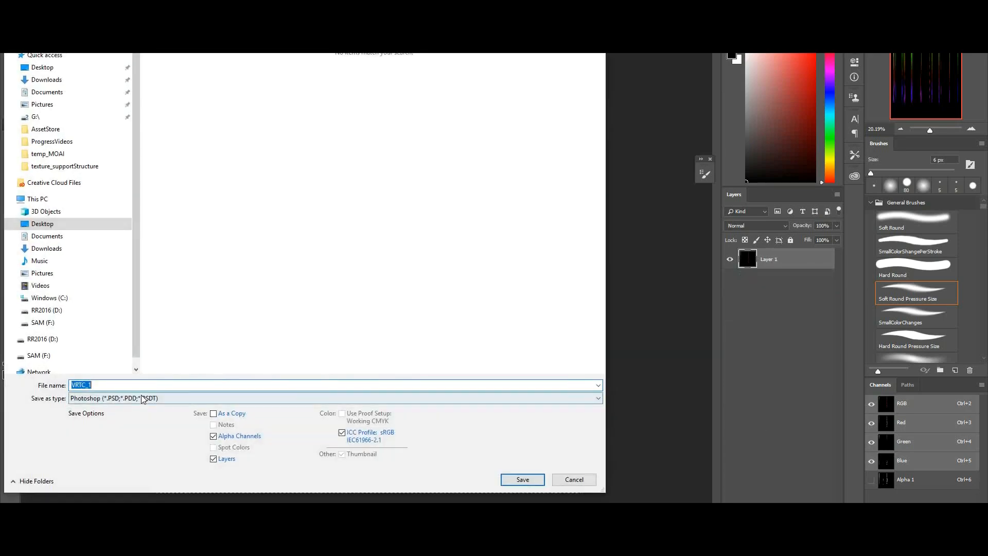
left_click(145, 398)
left_click(139, 381)
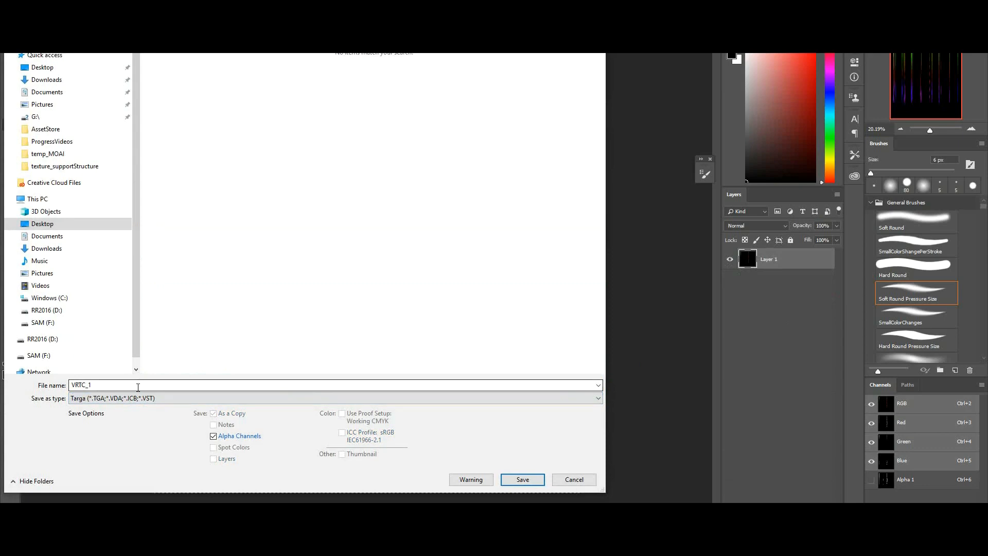
left_click(149, 388)
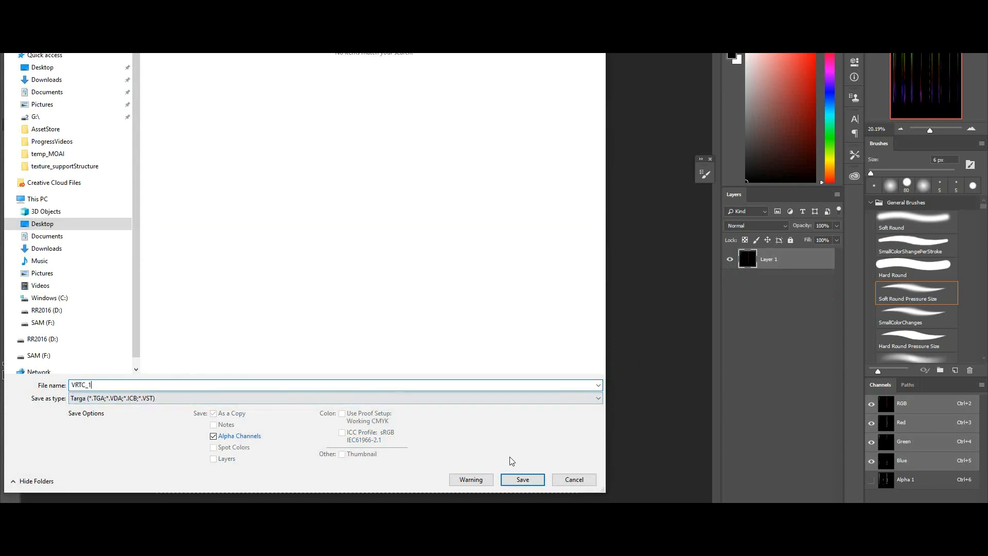
left_click(530, 481)
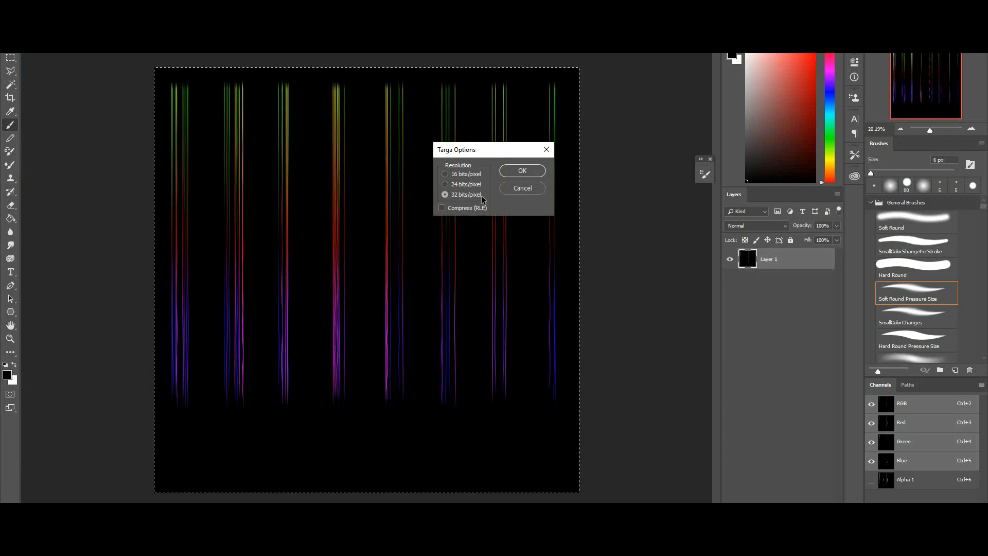
left_click(536, 170)
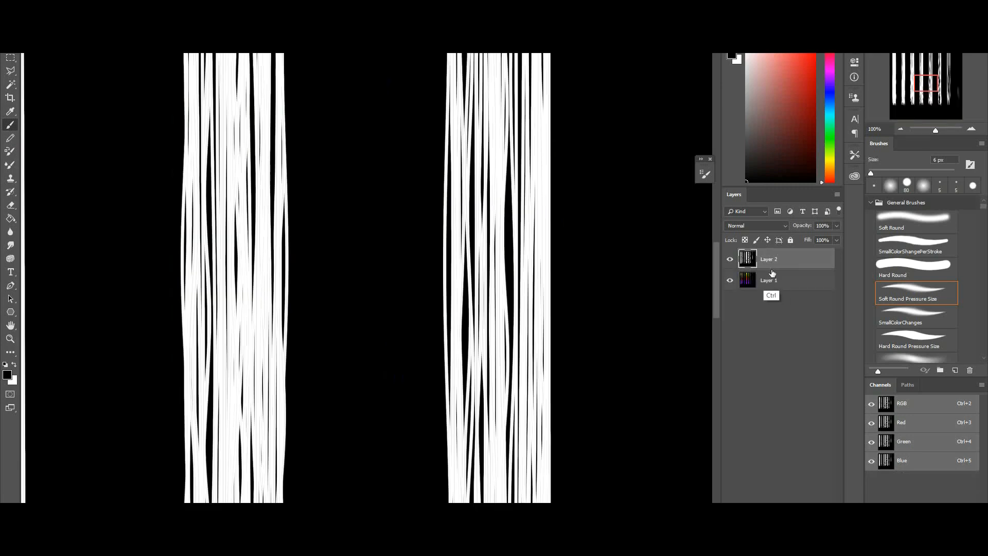
Step: Cut the second texture's strand mask from Layer 2, paste it into a new alpha channel and return to the RGB composite
key("ctrl+z")
key("ctrl+5")
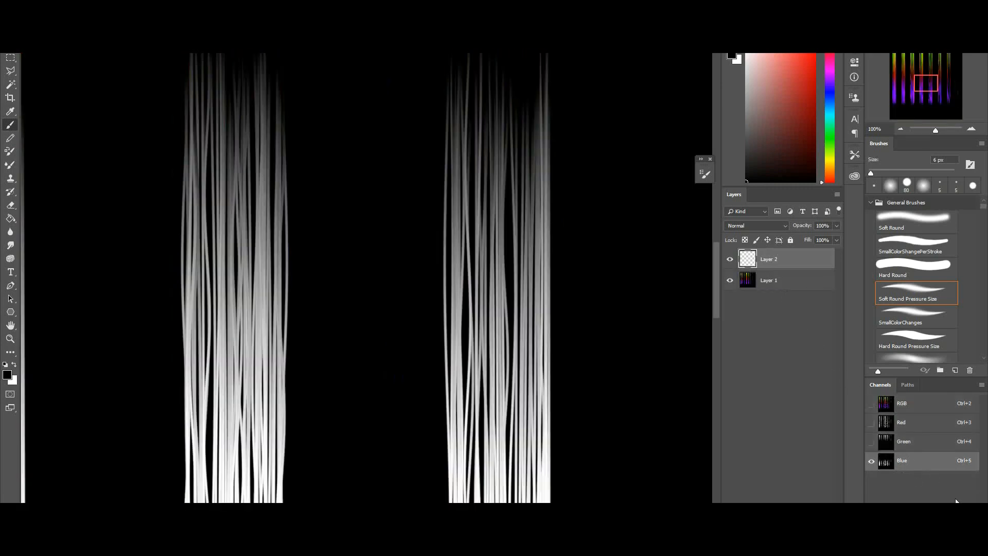
left_click(955, 528)
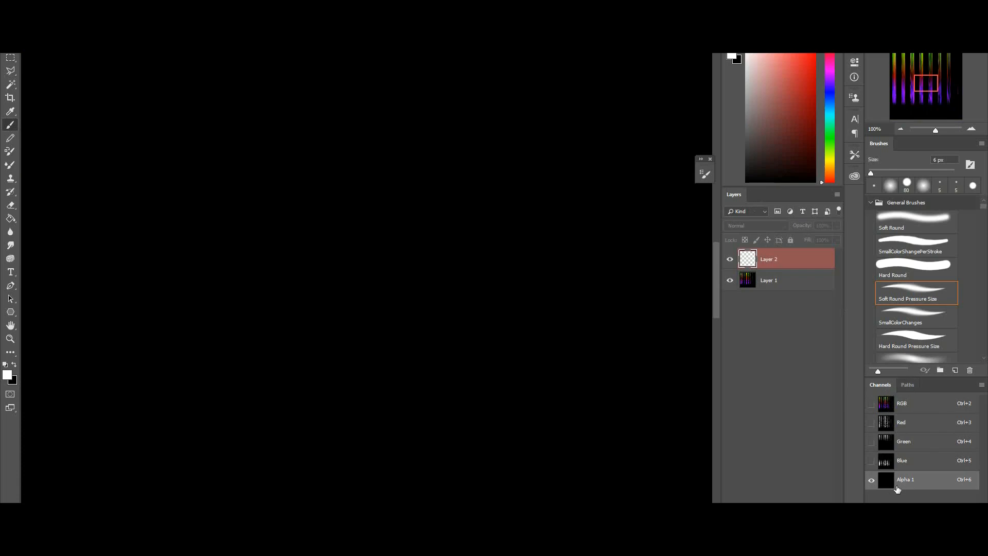
key("ctrl+v")
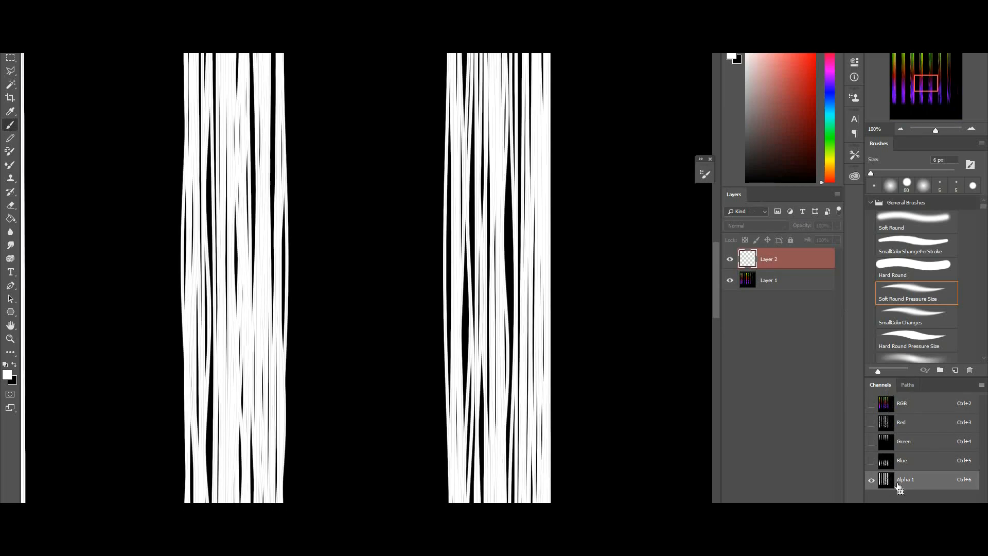
left_click(908, 406)
Step: Save the second texture in Targa format as VRTC_2 with its alpha channel included
key("ctrl+shift+s")
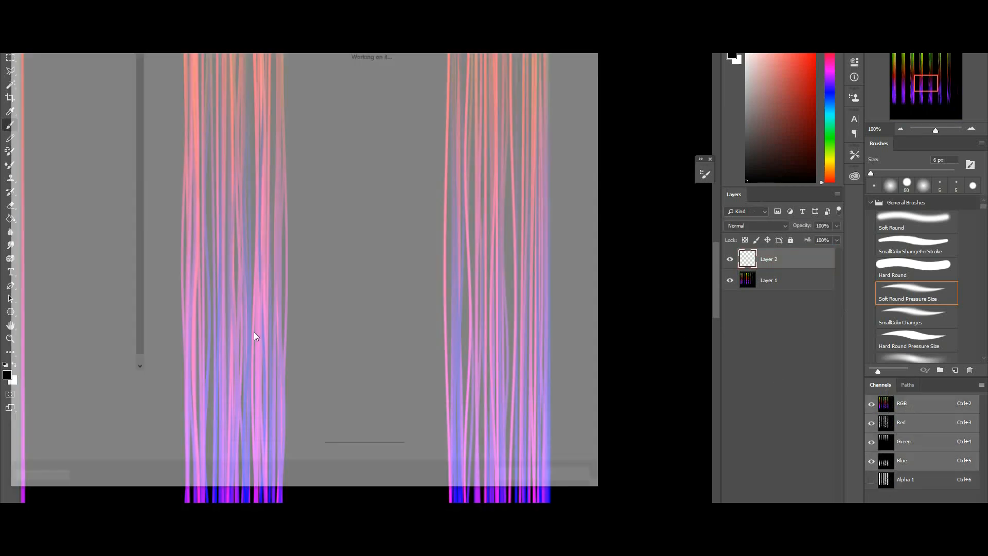
left_click(138, 401)
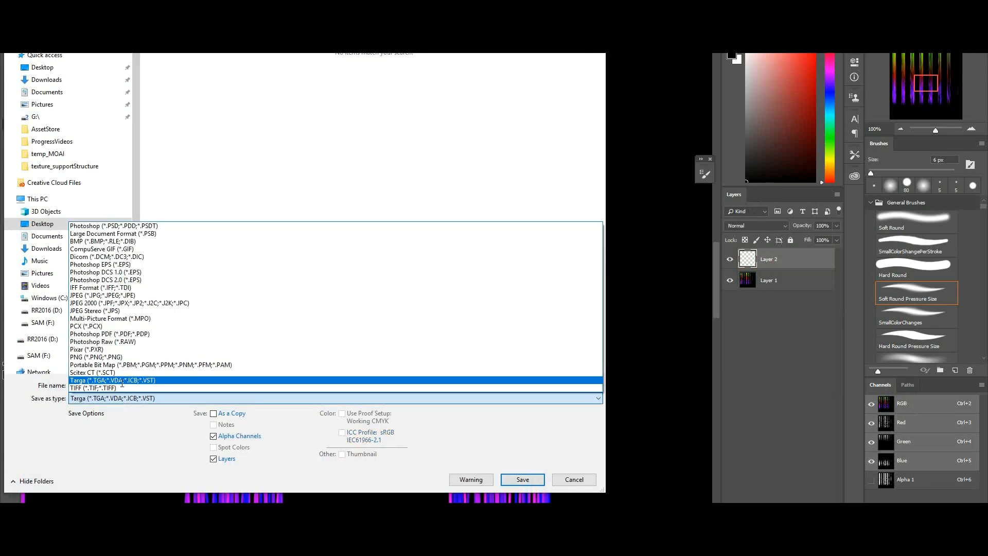
left_click(154, 378)
left_click(169, 385)
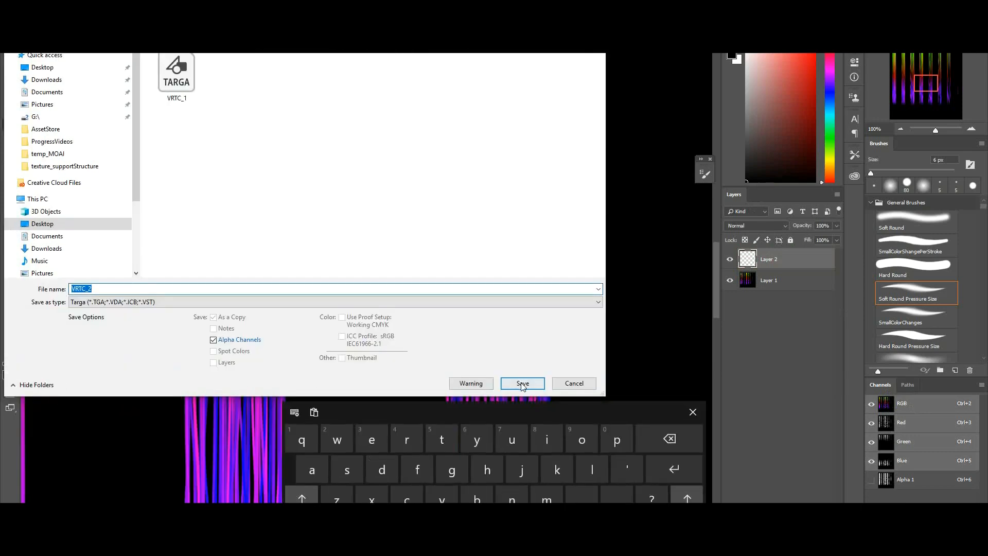
left_click(522, 479)
key("Return")
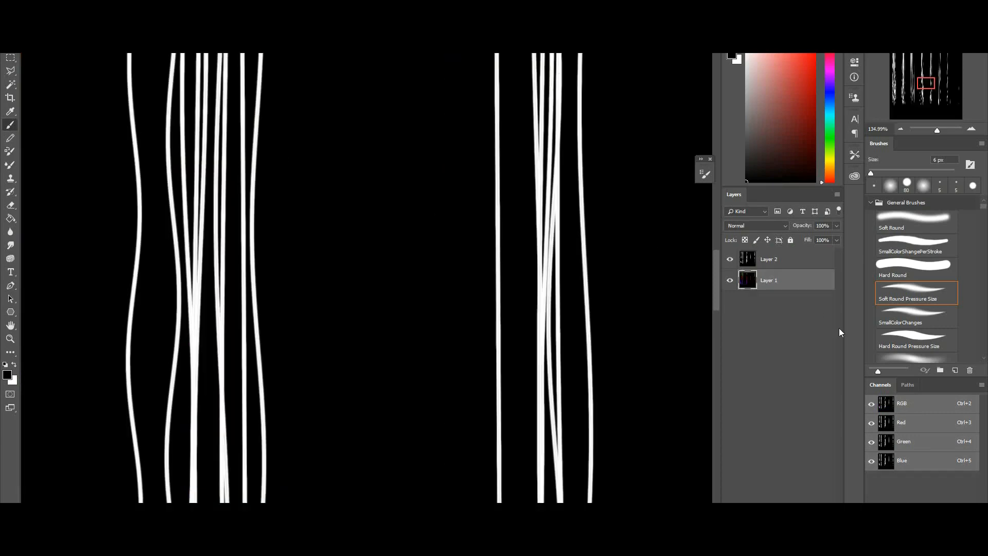
Step: Cut the third texture's strand mask from Layer 2, paste it into a new alpha channel and return to the RGB composite
left_click(772, 265)
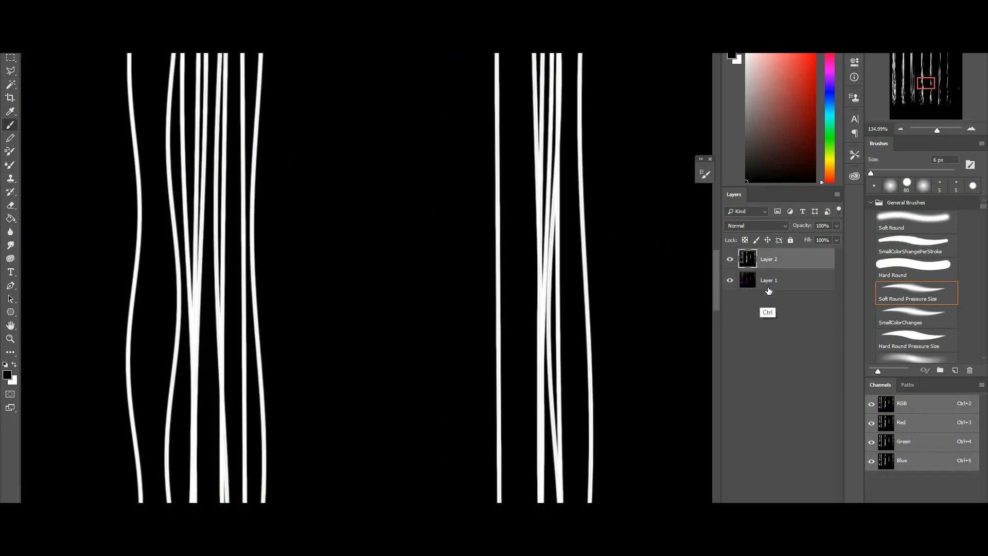
key("ctrl+x")
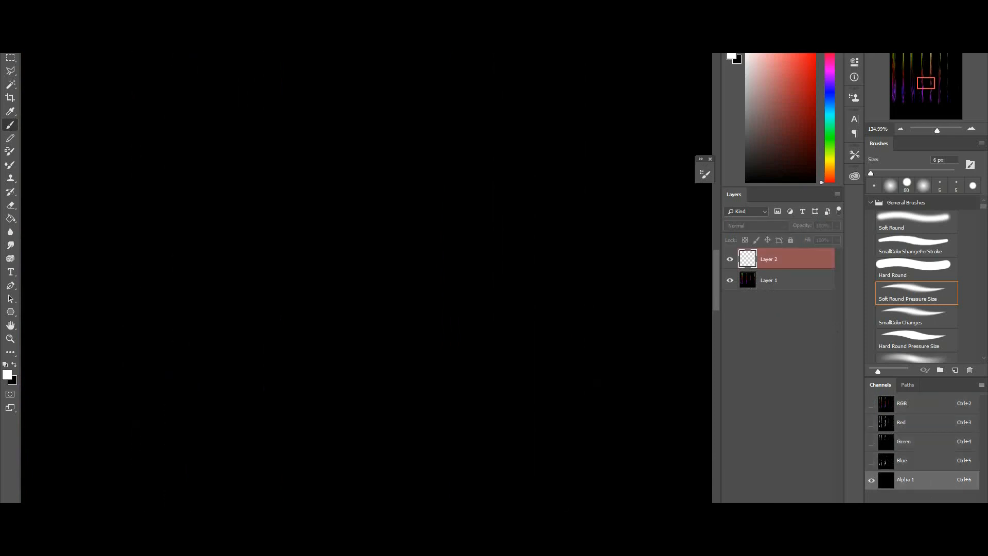
key("ctrl+v")
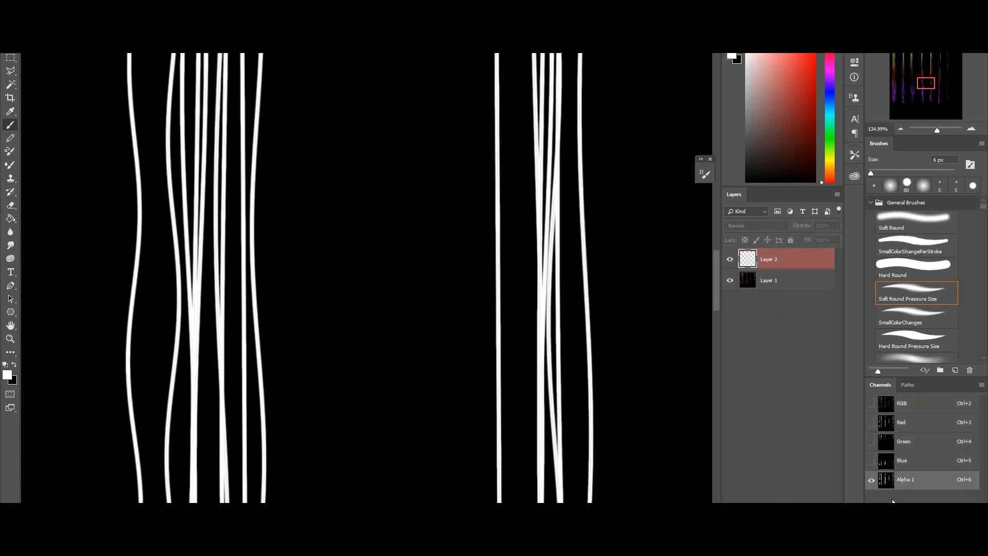
left_click(907, 407)
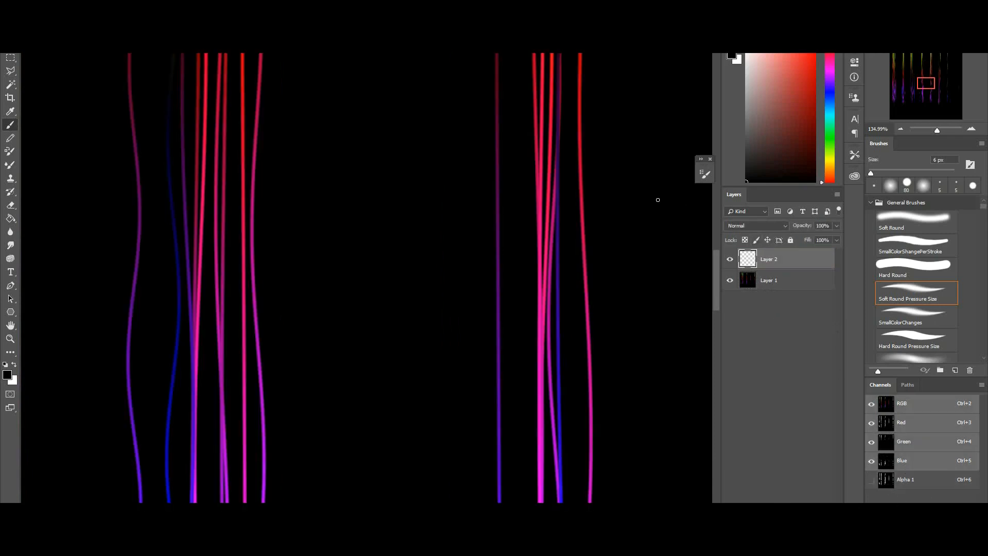
Step: Delete the emptied Layer 2 and save the third texture as a 32 bits/pixel Targa named VRTC_3 with alpha channels included
left_click_drag(799, 264, 823, 509)
key("ctrl+shift+s")
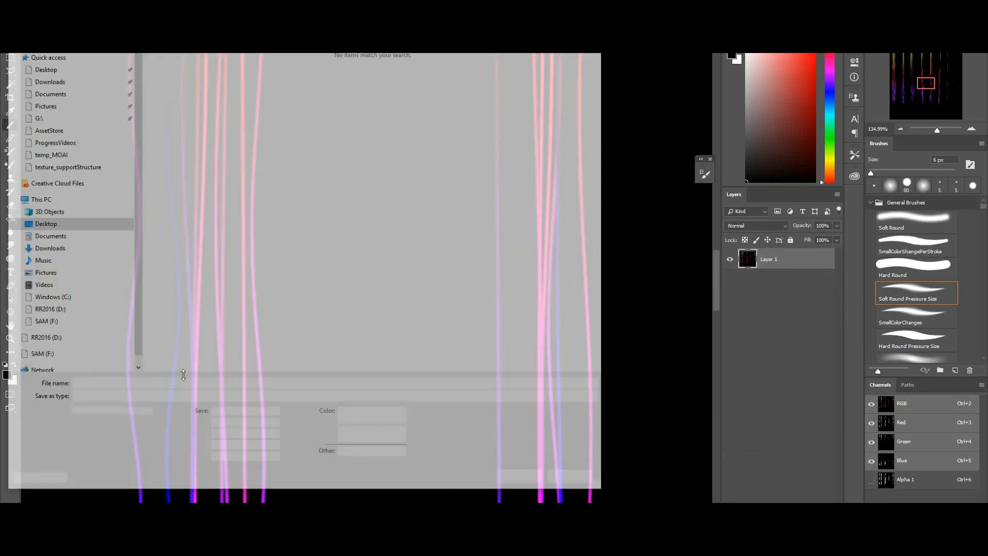
left_click(117, 399)
left_click(113, 381)
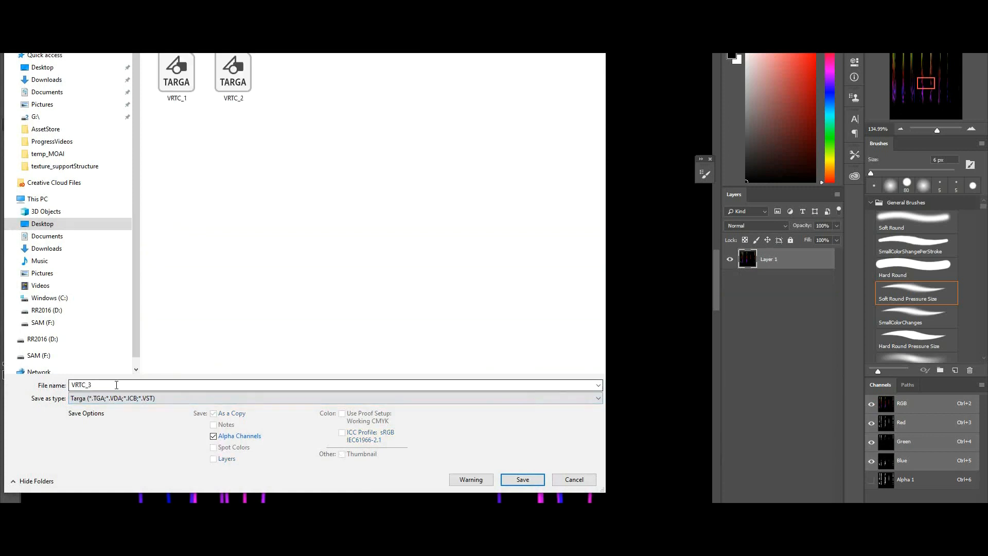
left_click(233, 96)
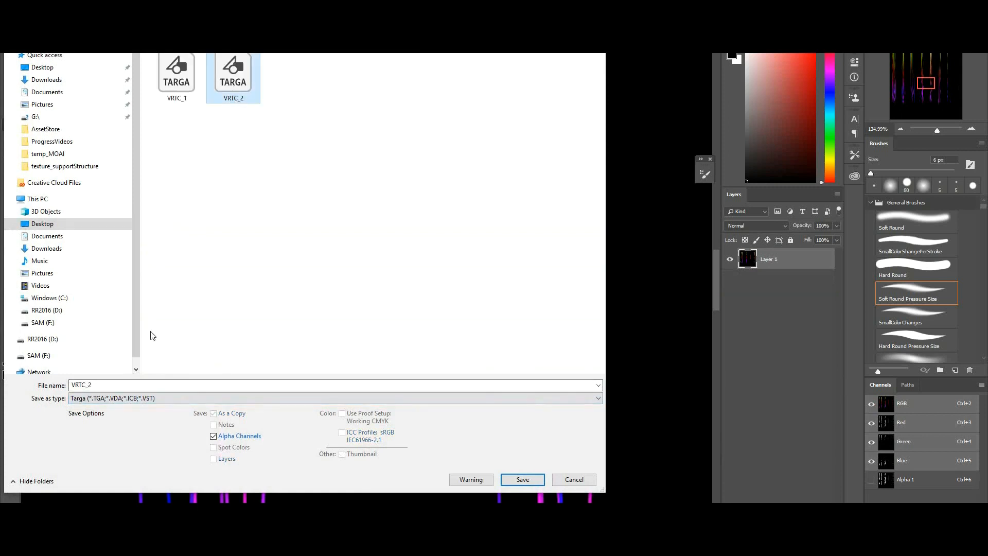
left_click(106, 385)
left_click(100, 289)
key("BackSpace")
type("3")
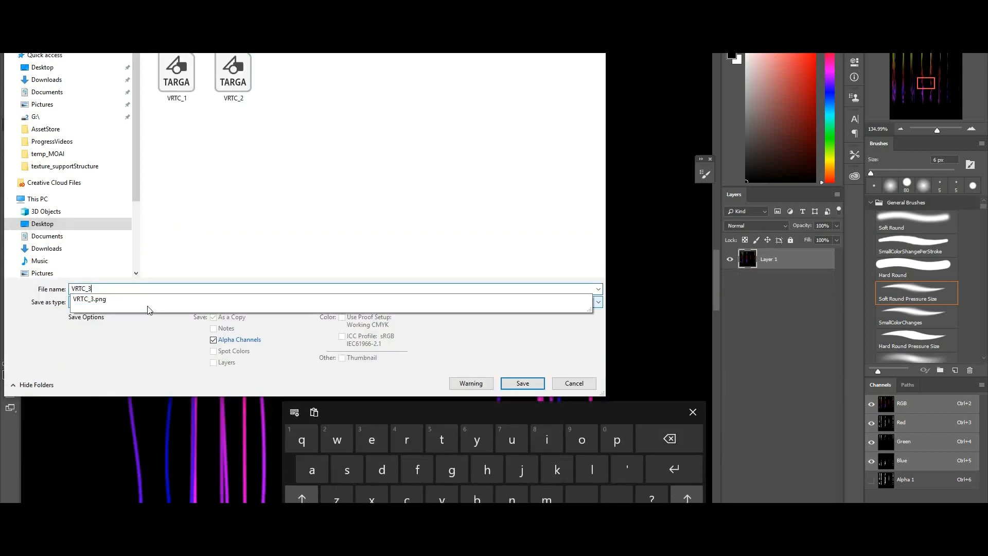
left_click(534, 387)
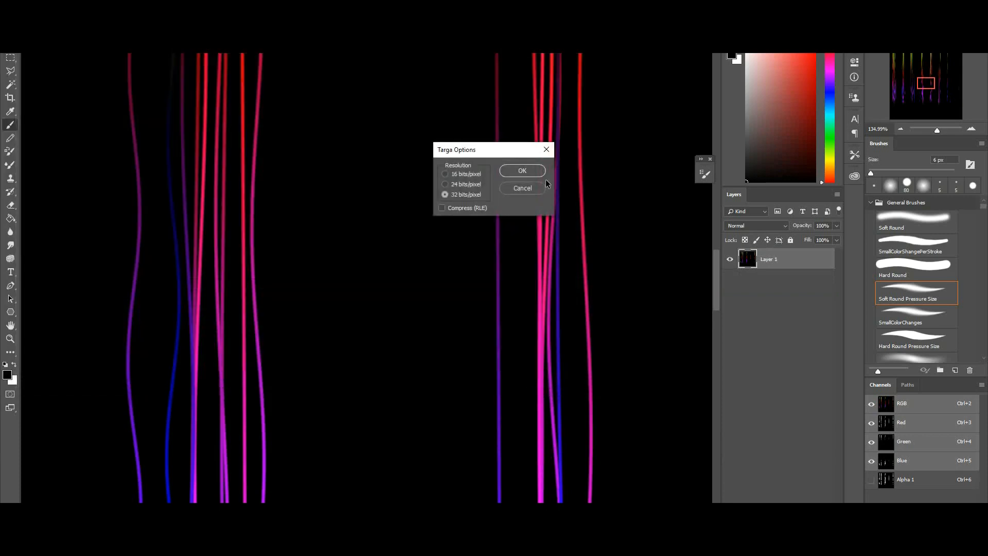
left_click(538, 174)
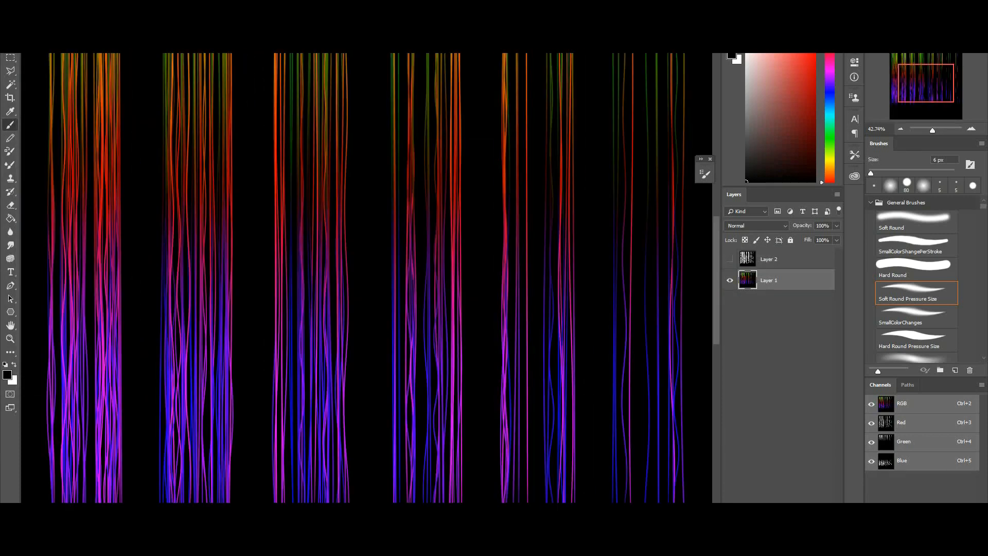
Step: Show Layer 2 of the fourth texture, cut its strand mask, paste it into a new alpha channel and return to the RGB composite
left_click(776, 264)
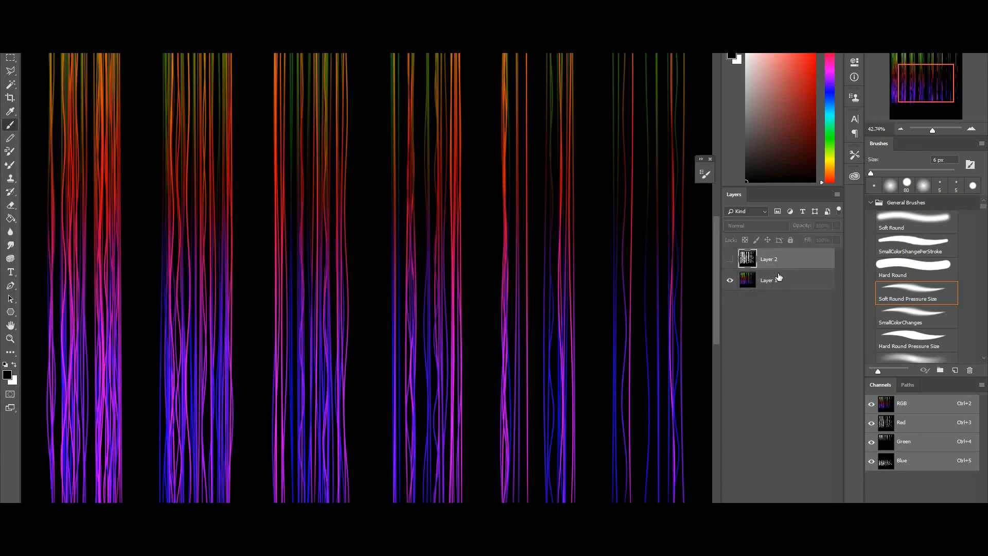
left_click(729, 259)
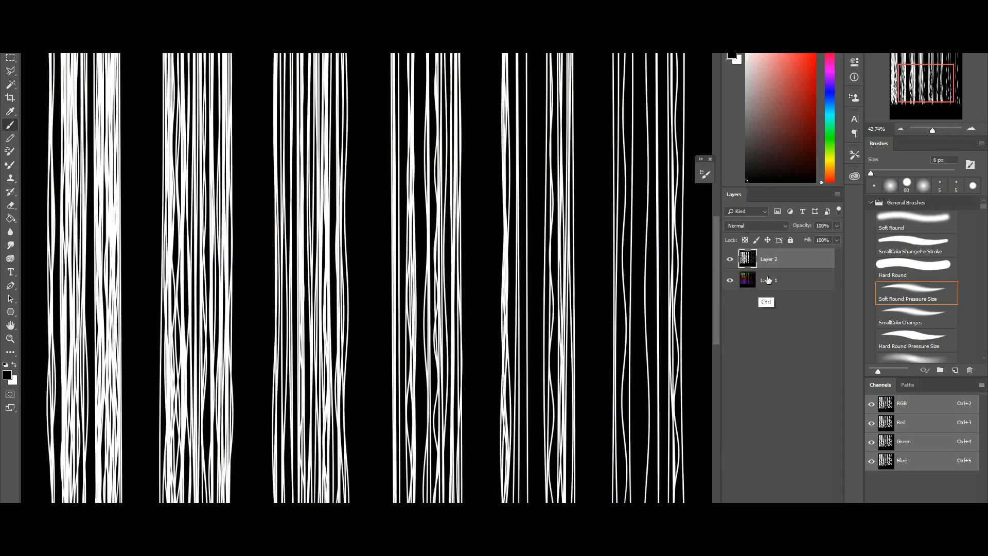
key("ctrl+x")
left_click(908, 466)
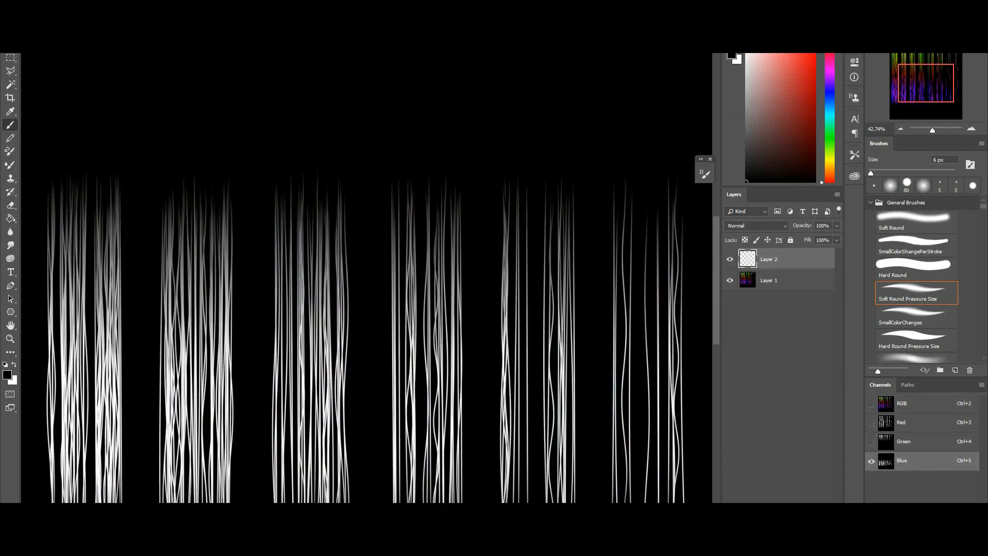
left_click(955, 528)
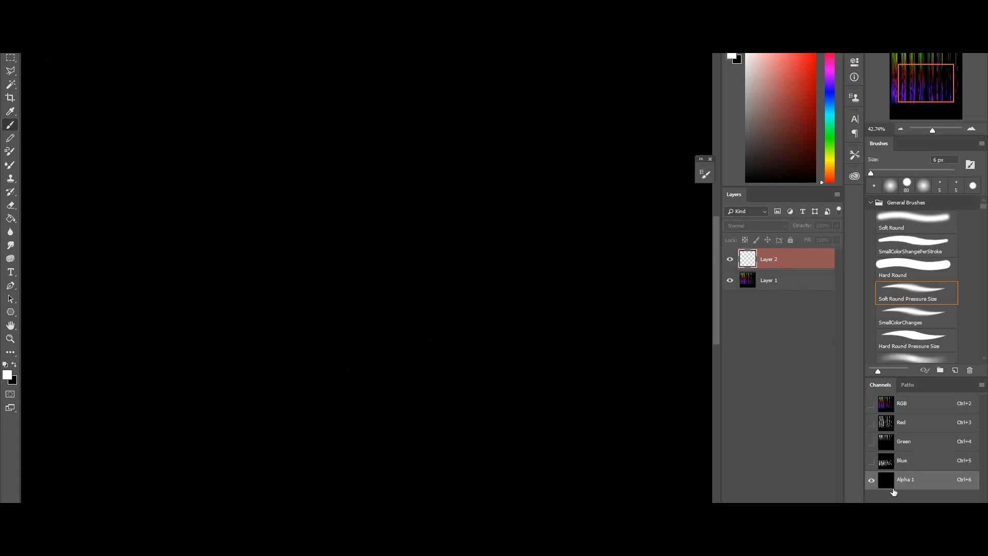
key("ctrl+v")
left_click(883, 402)
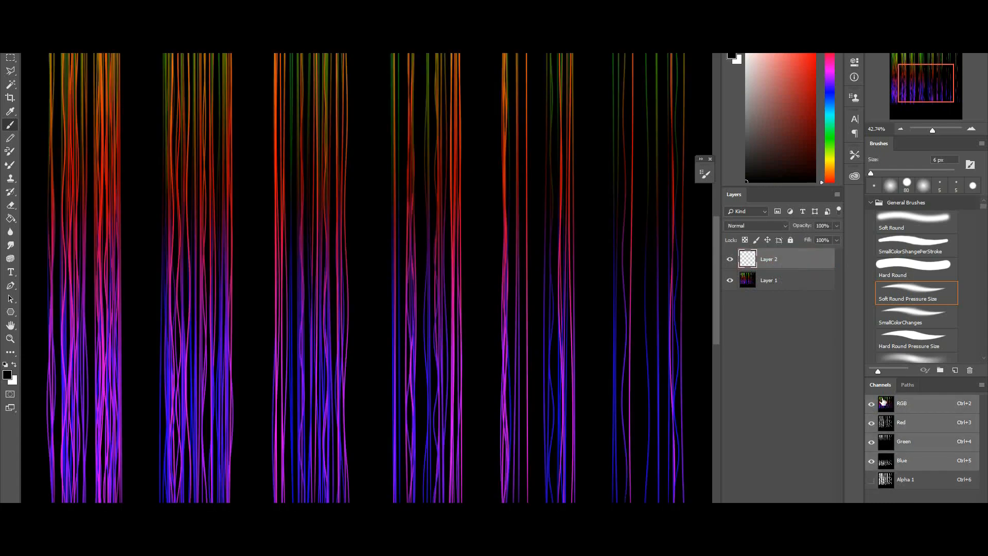
Step: Delete the emptied Layer 2 and save the fourth texture in Targa format as VRTC_4 with alpha channels included
left_click_drag(775, 260, 825, 528)
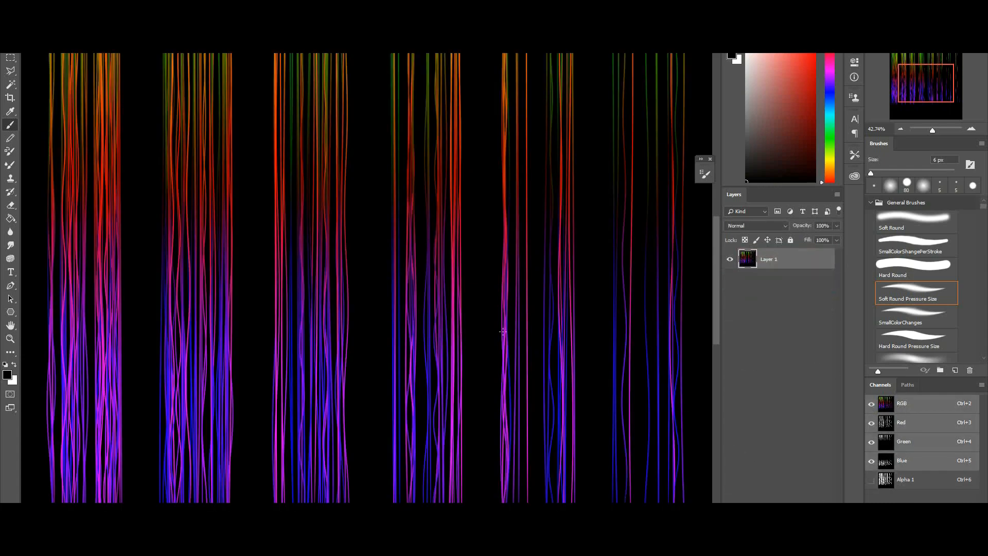
key("ctrl+shift+s")
left_click(132, 399)
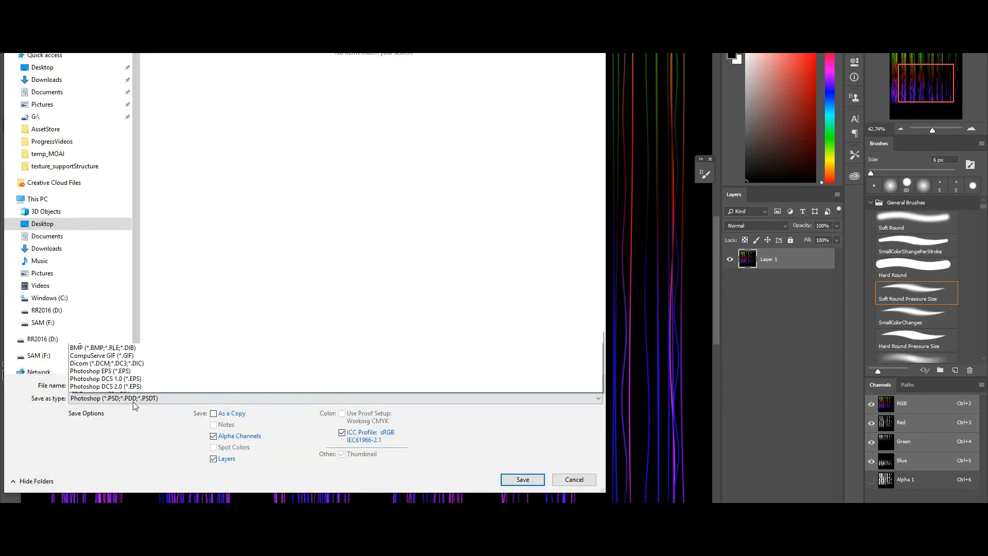
left_click(113, 380)
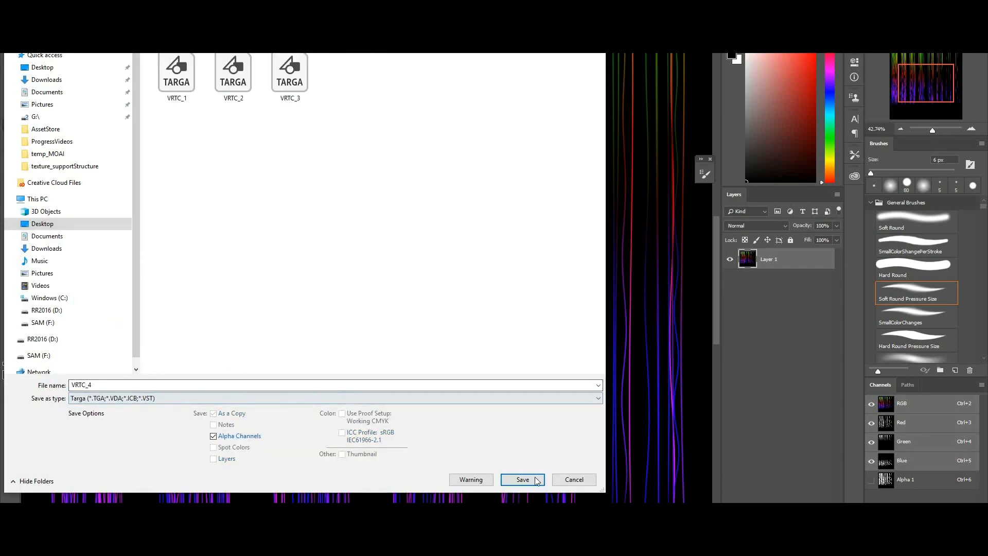
left_click(530, 481)
left_click(522, 170)
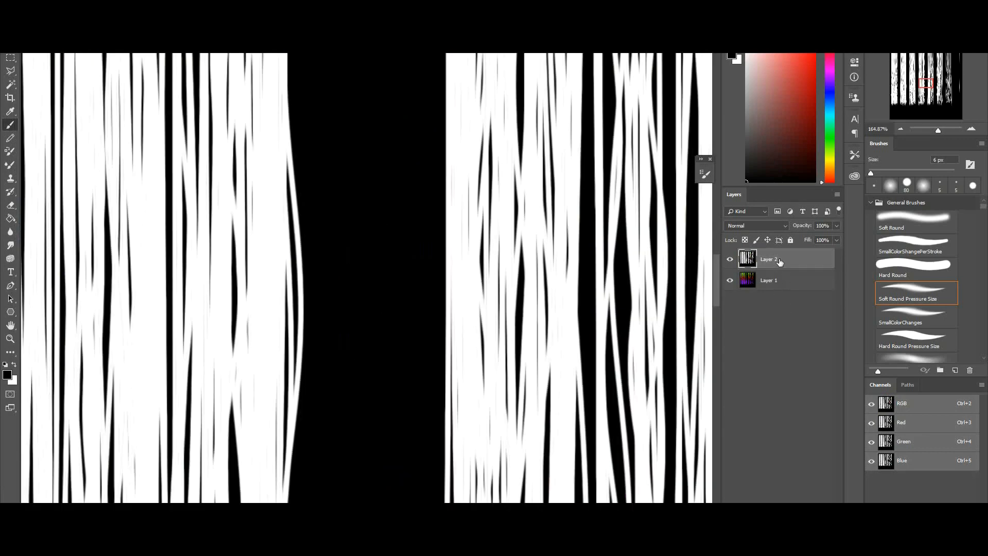
Step: Cut the fifth texture's strand mask from Layer 2, paste it into a new alpha channel and return to the RGB composite
key("ctrl+z")
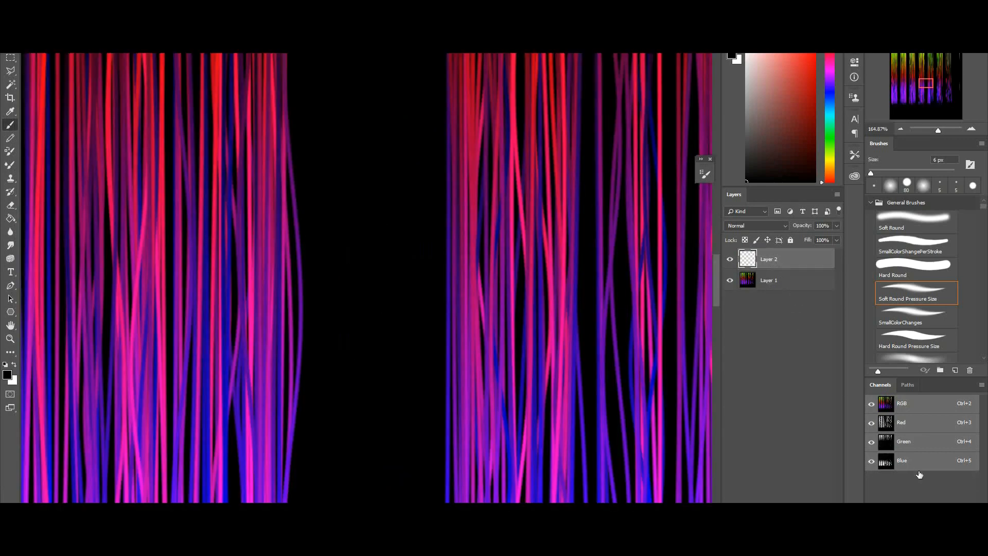
left_click(956, 529)
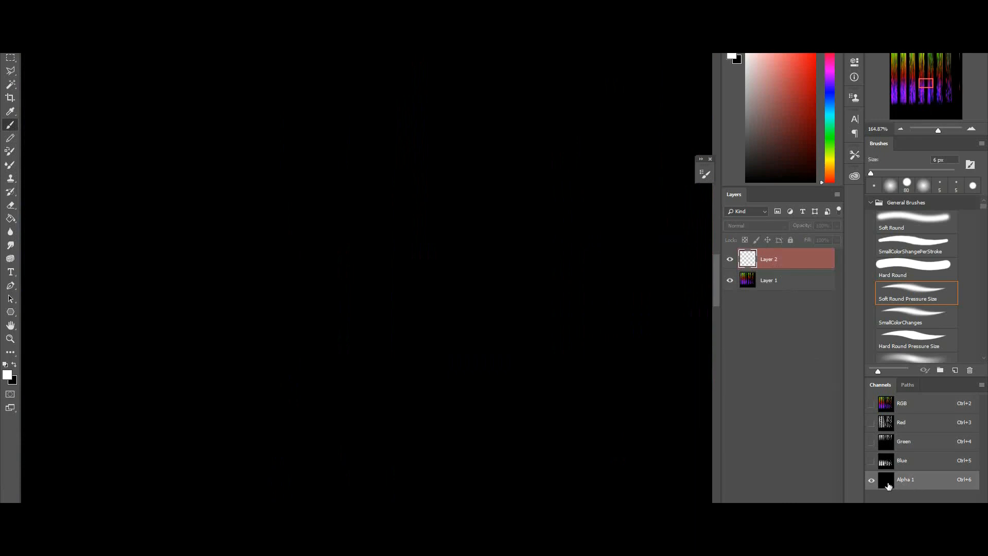
key("ctrl+v")
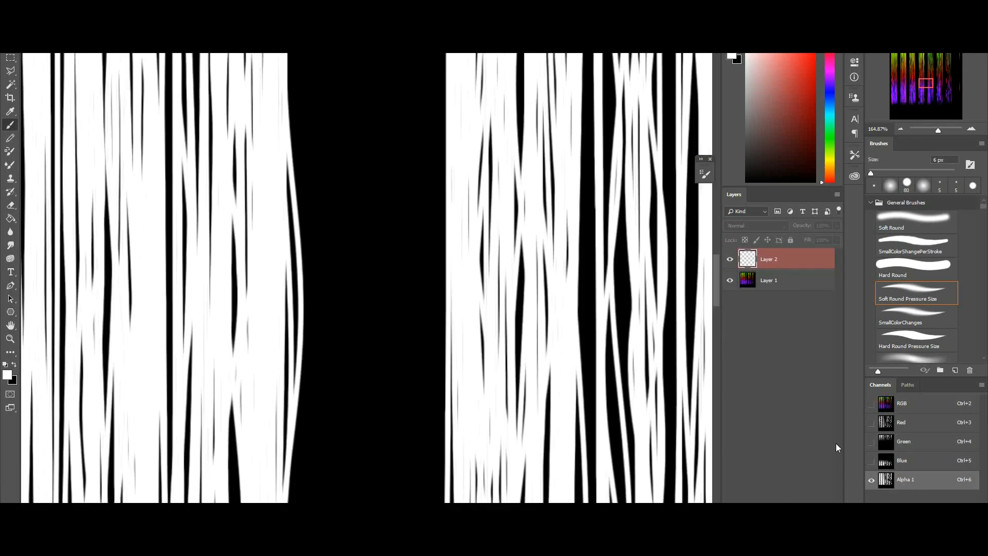
left_click(903, 405)
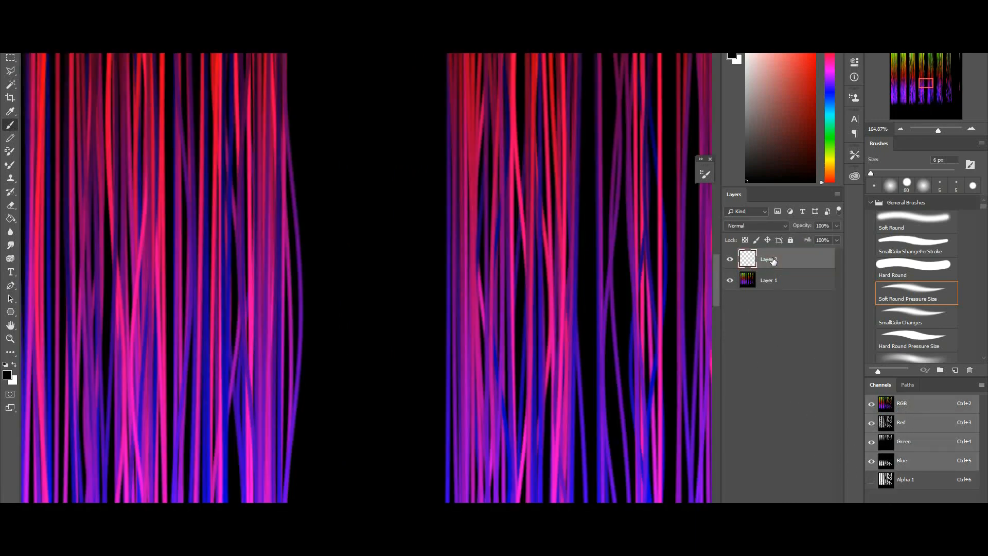
Step: Delete the fifth texture's emptied Layer 2 and check its Alpha 1 channel against the RGB composite
left_click_drag(773, 261, 826, 529)
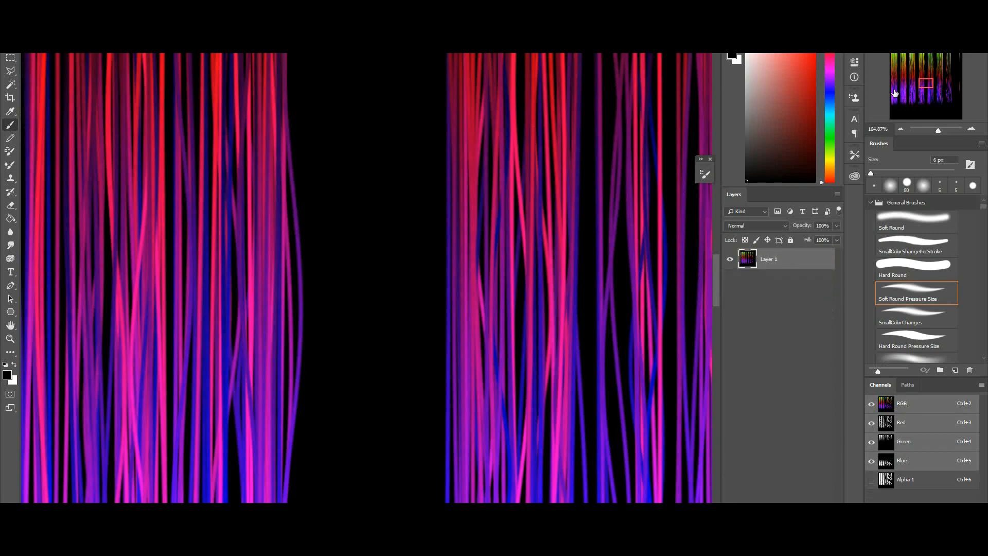
mouse_move(926, 84)
left_mouse_down()
mouse_move(949, 77)
mouse_move(923, 81)
left_mouse_up()
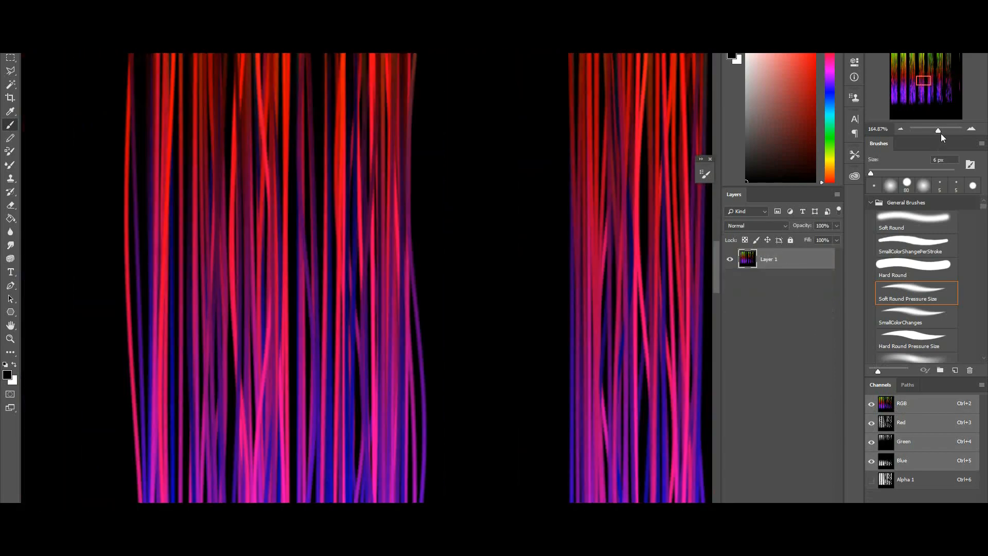
left_click(906, 482)
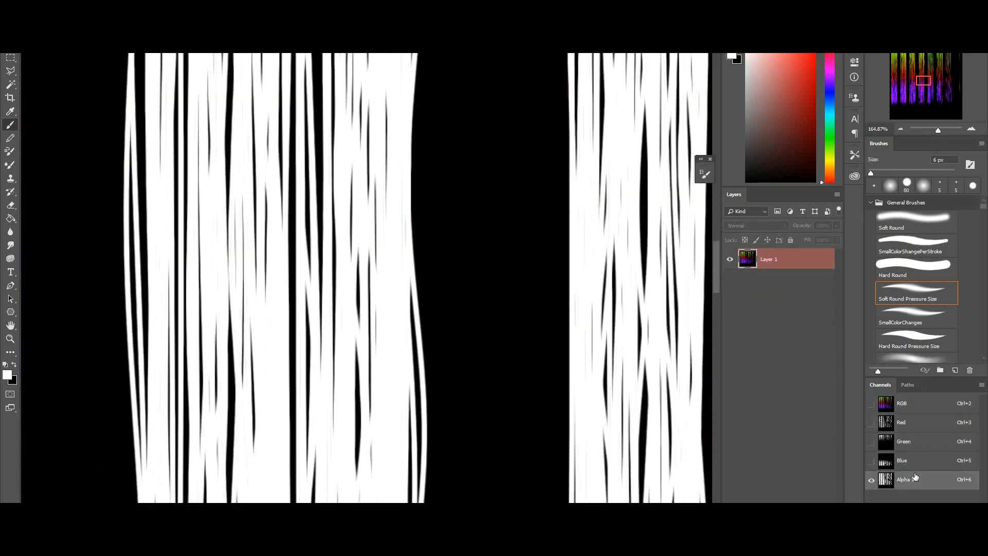
left_click(906, 412)
Step: Save the fifth texture as a 32 bits/pixel Targa named VRTC_5 with alpha channels included
key("ctrl+shift+s")
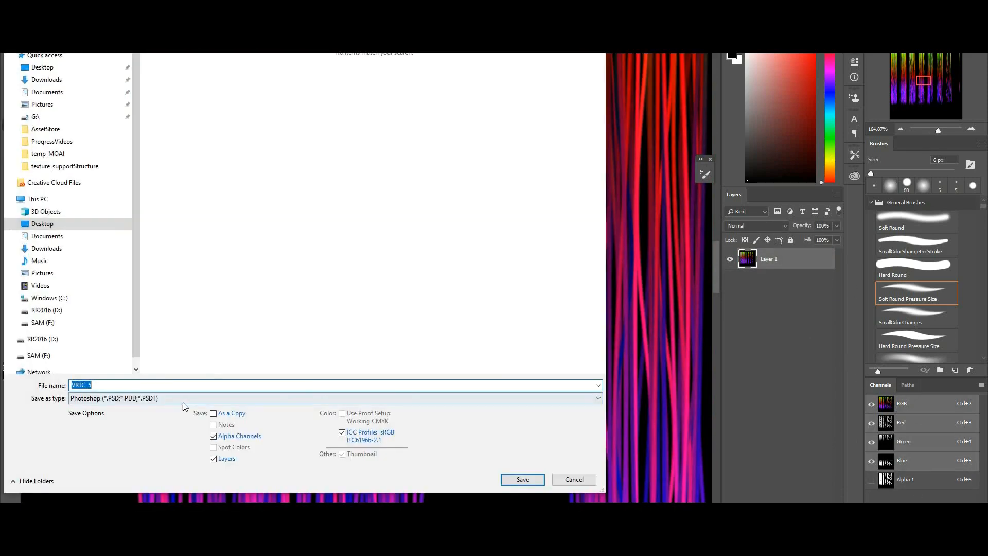
left_click(184, 400)
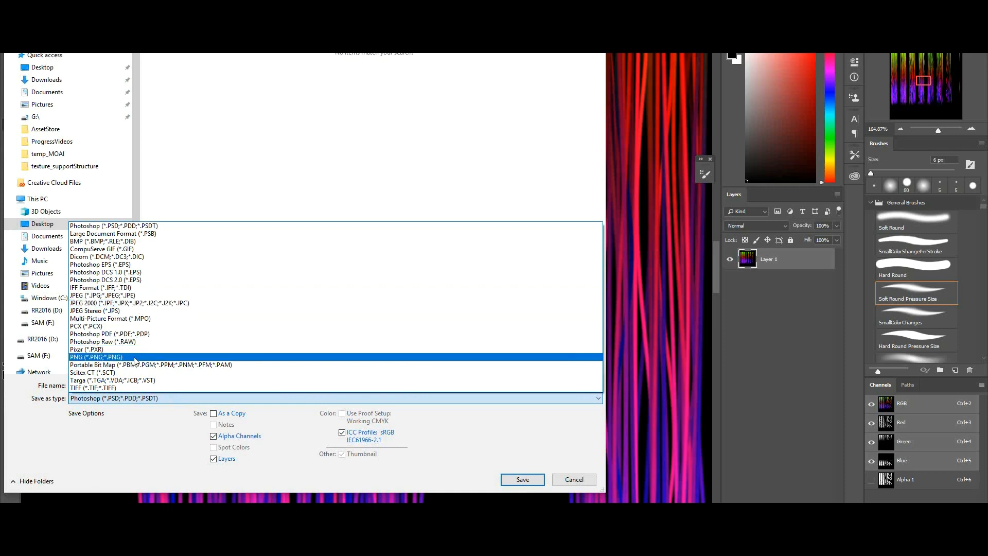
left_click(133, 381)
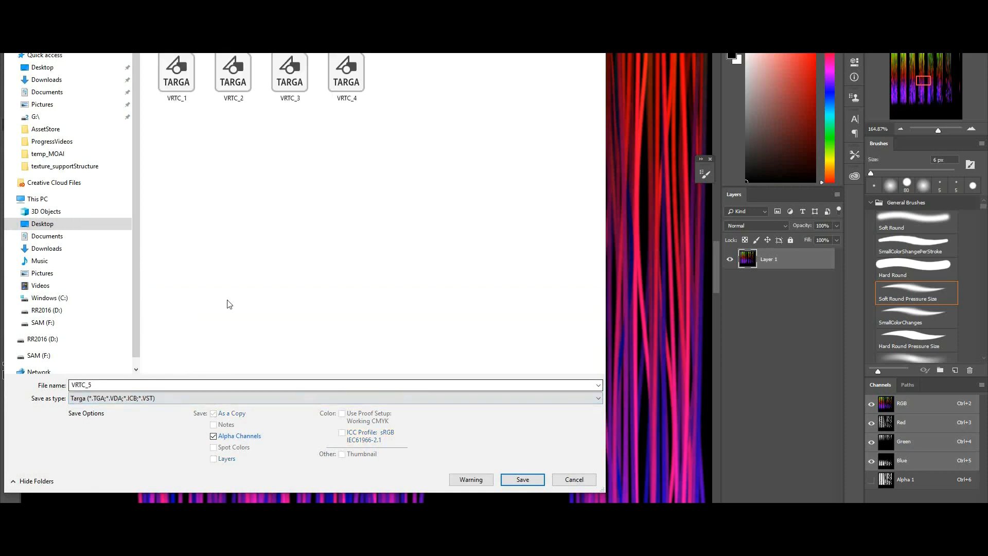
left_click(530, 478)
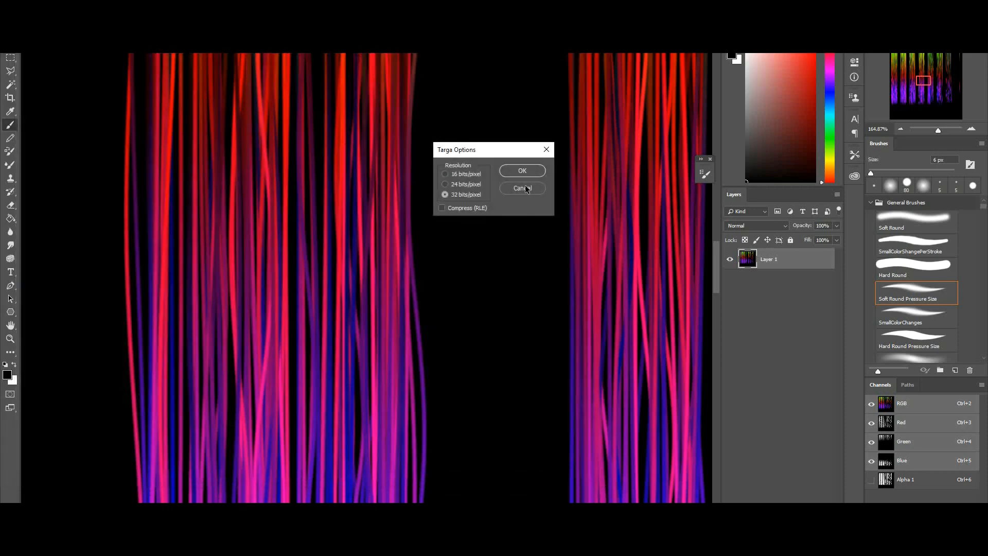
left_click(529, 174)
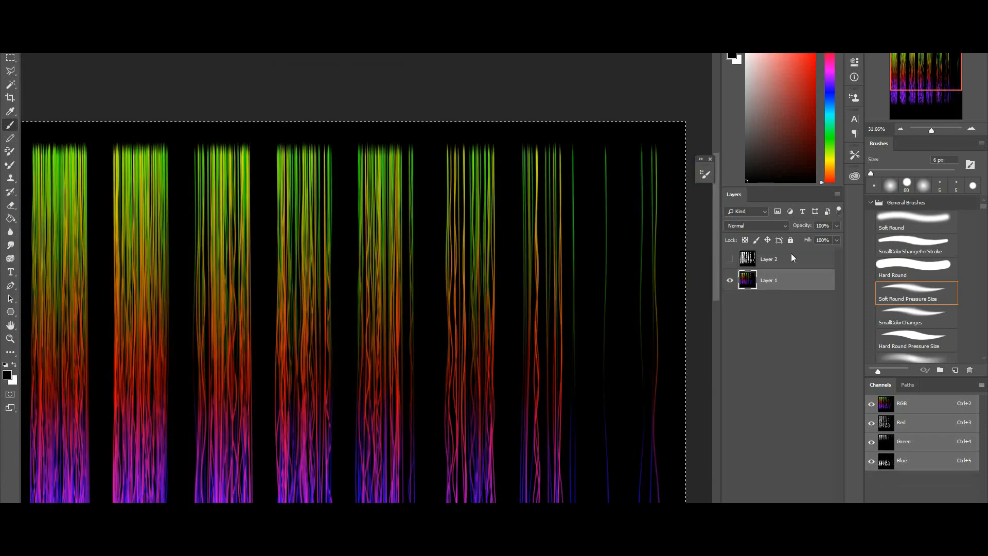
Step: Move the sixth texture's strand mask from Layer 2 into a new alpha channel, delete the emptied layer and return to the RGB composite
left_click(755, 262)
left_click(730, 259)
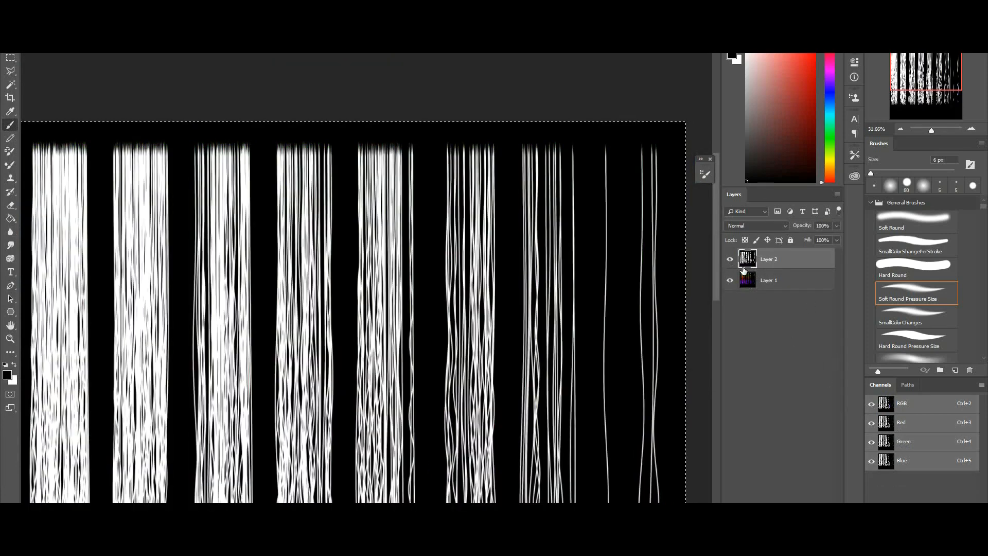
key("ctrl+x")
left_click_drag(770, 260, 826, 502)
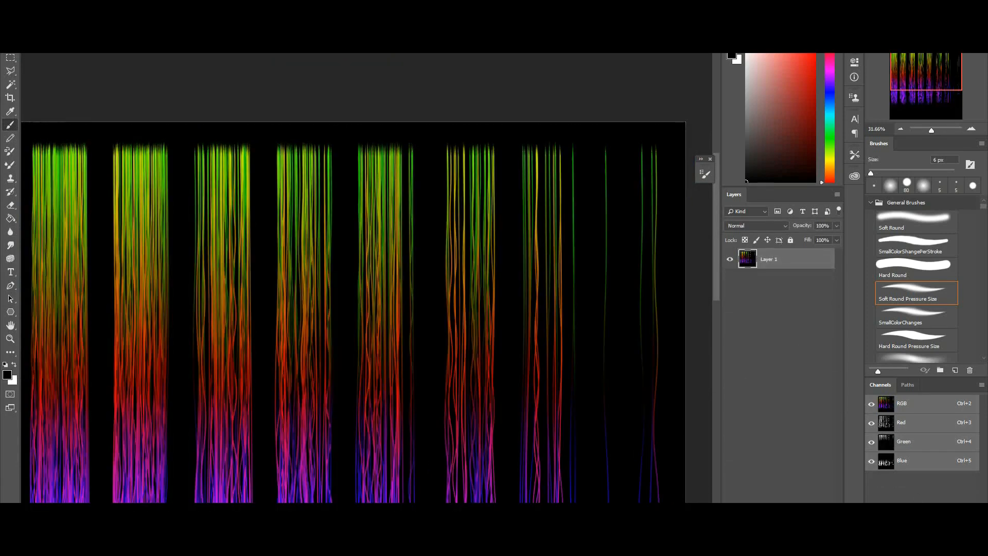
left_click(955, 528)
key("ctrl+v")
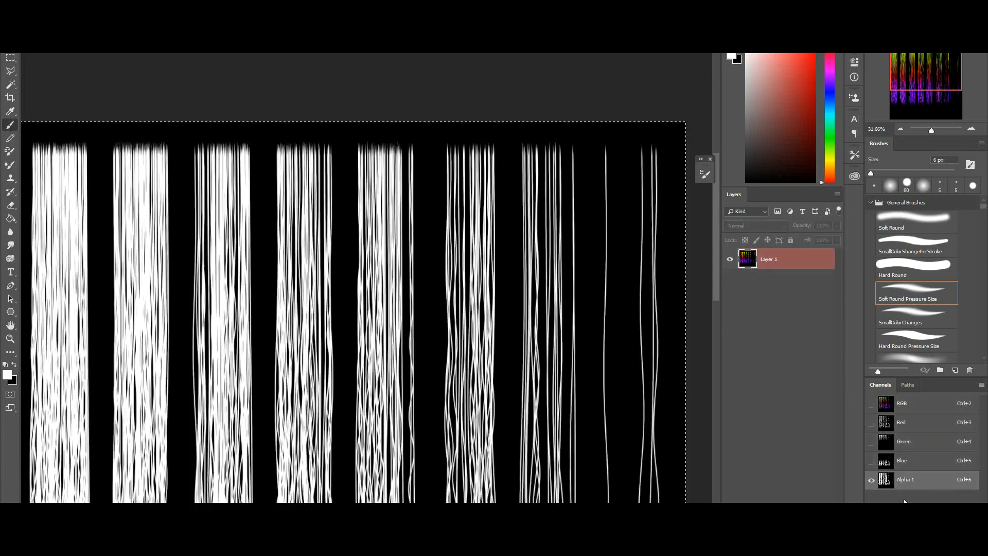
left_click(906, 404)
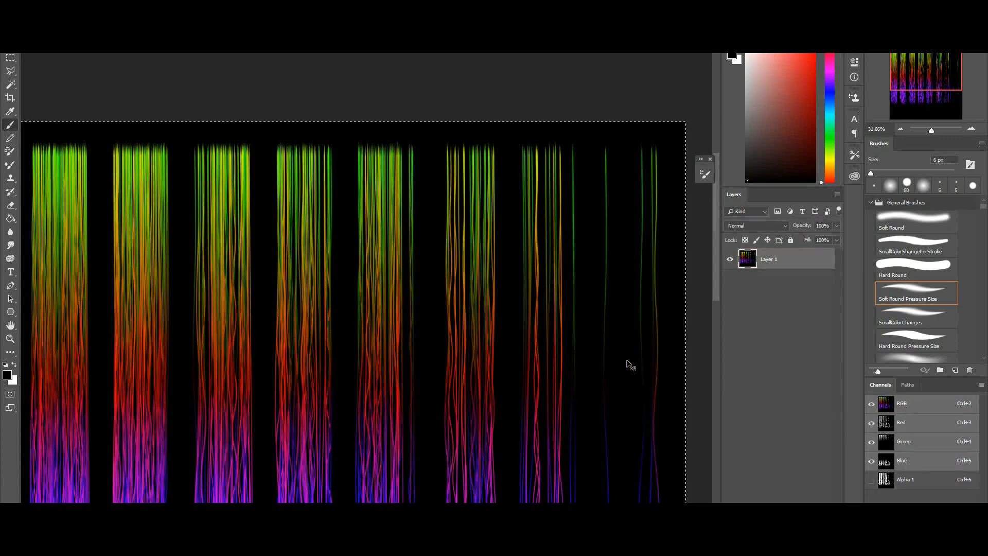
Step: Save the sixth texture as a 32 bits/pixel Targa named VRTC_6 with alpha channels included
key("ctrl+shift+s")
left_click(108, 398)
left_click(102, 380)
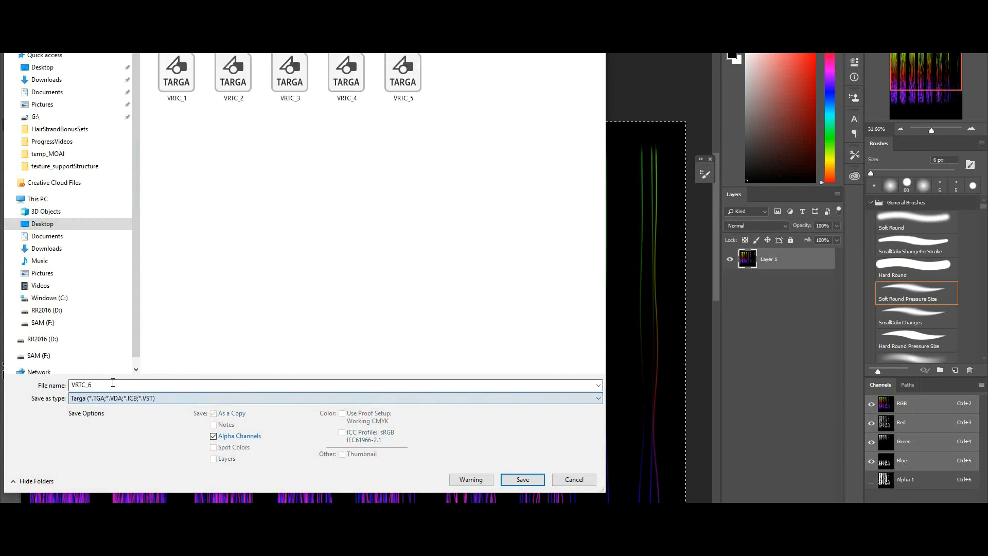
left_click(522, 479)
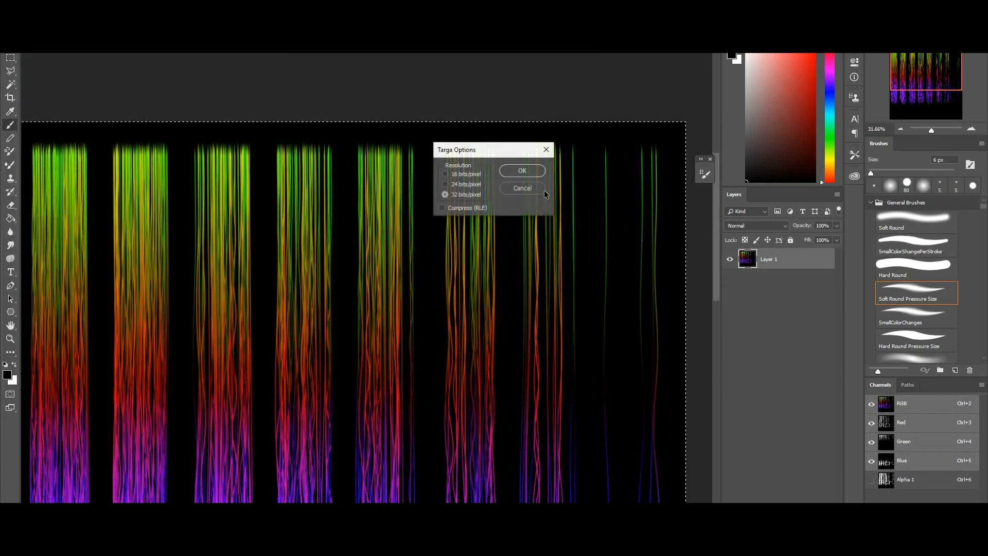
left_click(528, 171)
Step: Examine the strand edges of the baked normal map close up for jagged pixels
left_click_drag(921, 80, 907, 72)
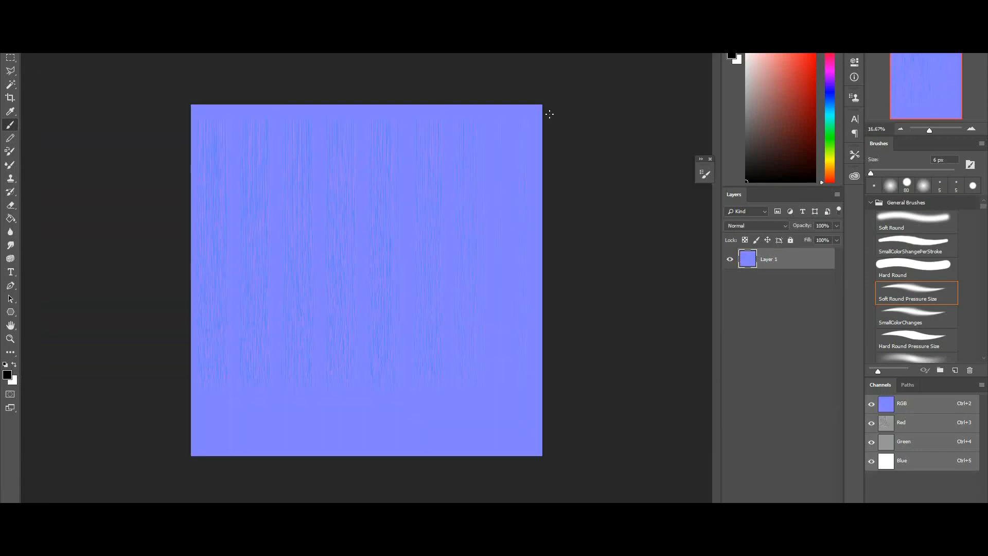
left_click_drag(931, 125, 944, 125)
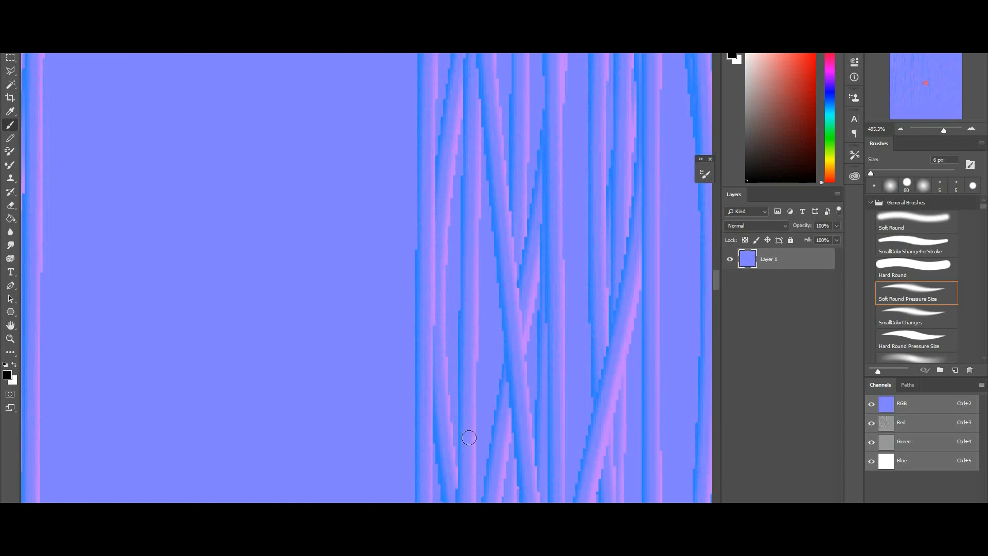
left_click_drag(943, 129, 941, 127)
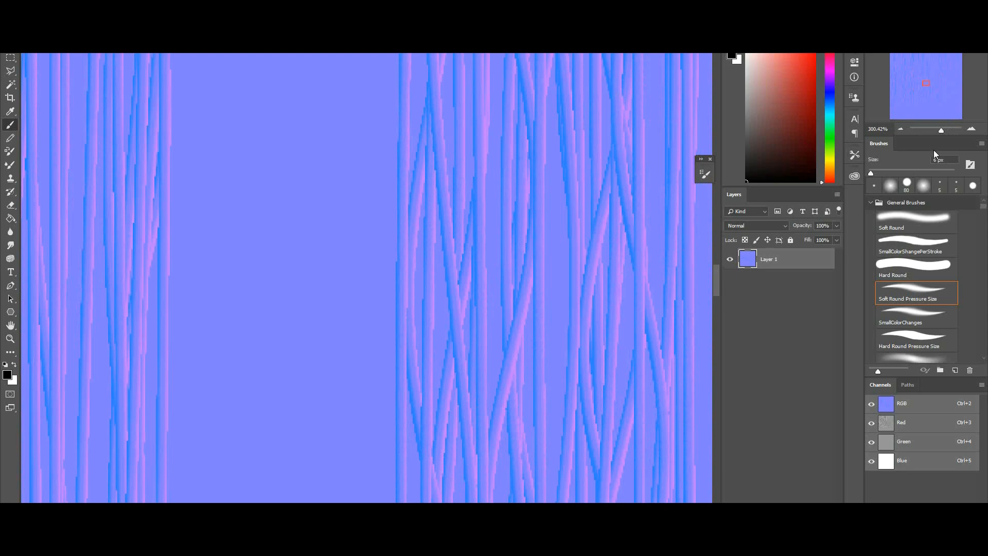
left_click_drag(940, 128, 940, 133)
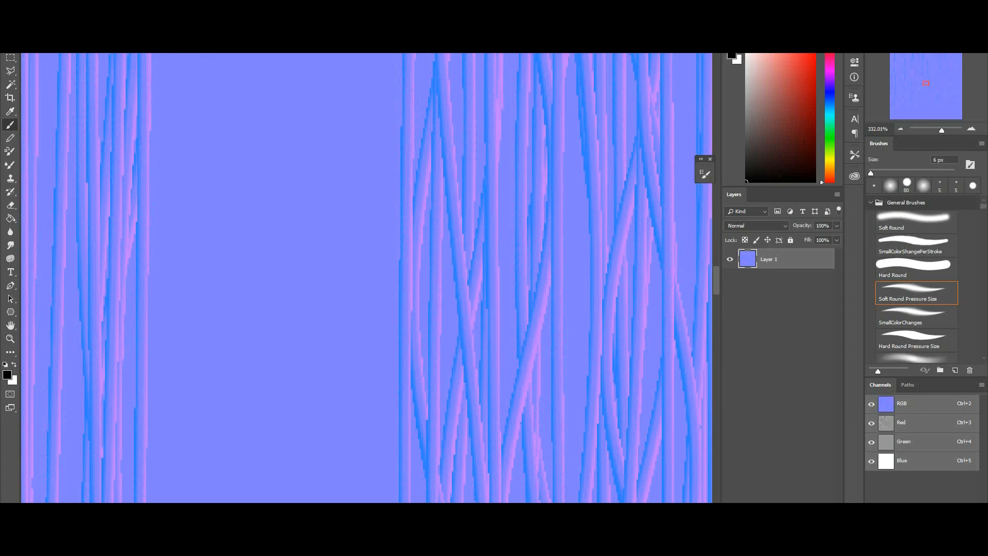
left_click(154, 5)
left_click(154, 5)
left_click_drag(943, 129, 948, 129)
left_click_drag(620, 327, 441, 279)
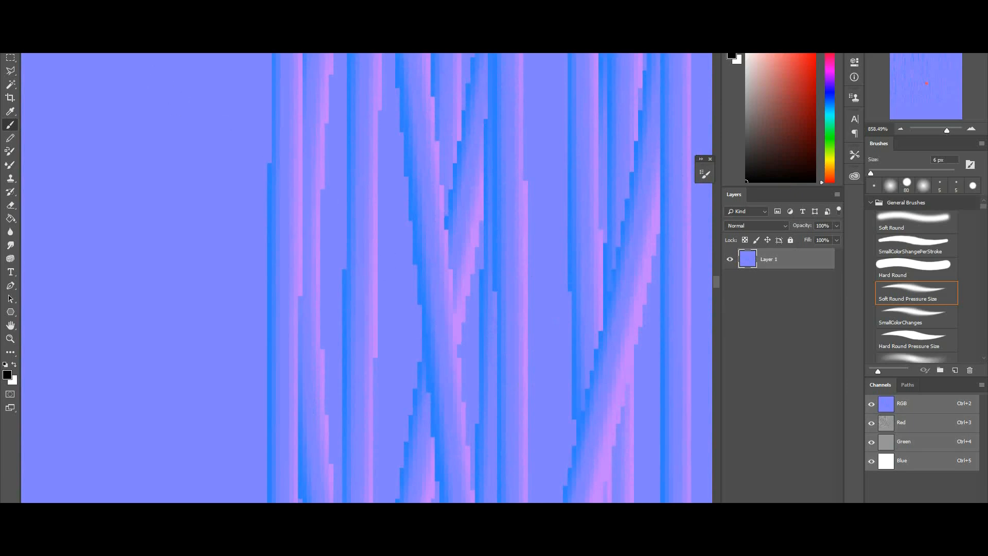
left_click(157, 47)
mouse_move(190, 192)
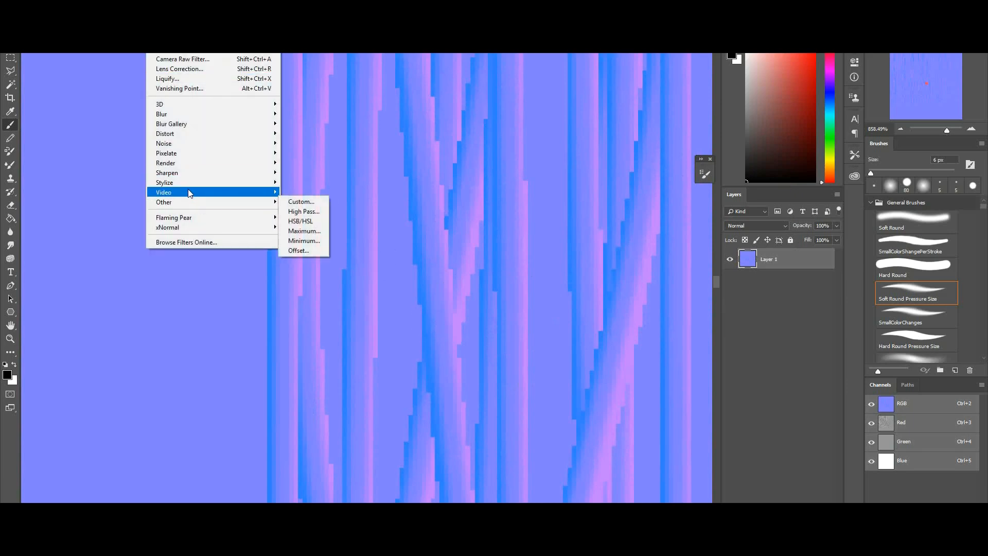
left_click(297, 221)
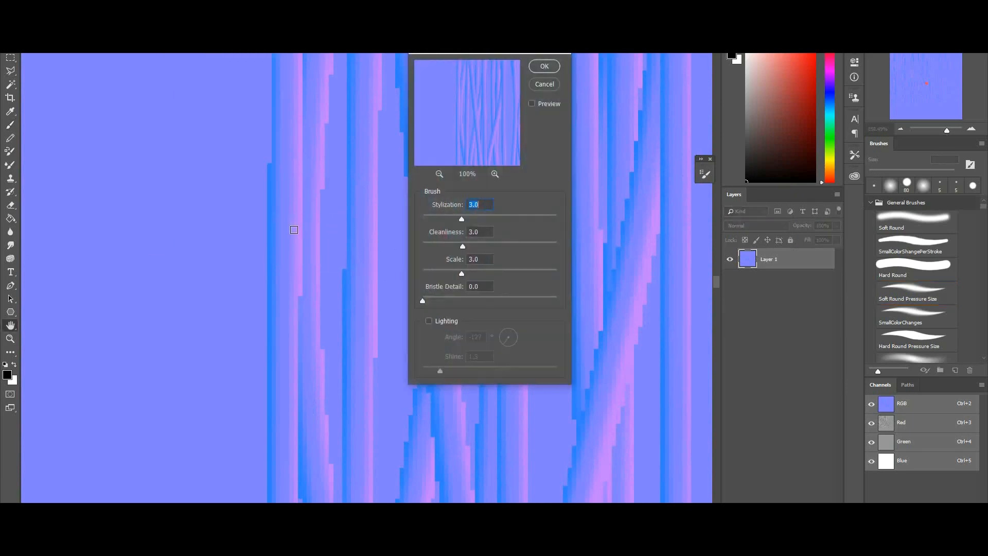
left_click(561, 51)
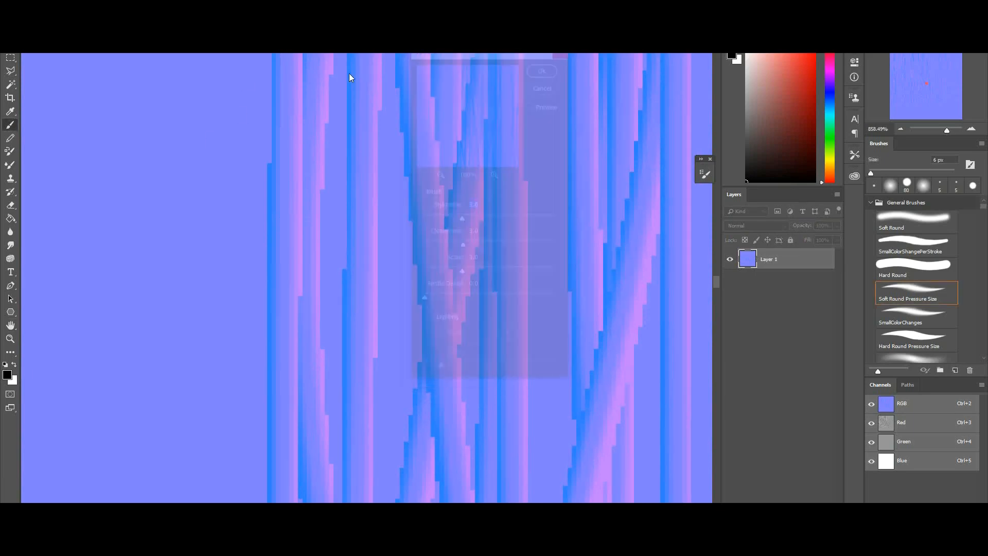
Step: Check in the Performance preferences that the graphics processor is enabled, and accept the settings
left_click(43, 47)
mouse_move(119, 406)
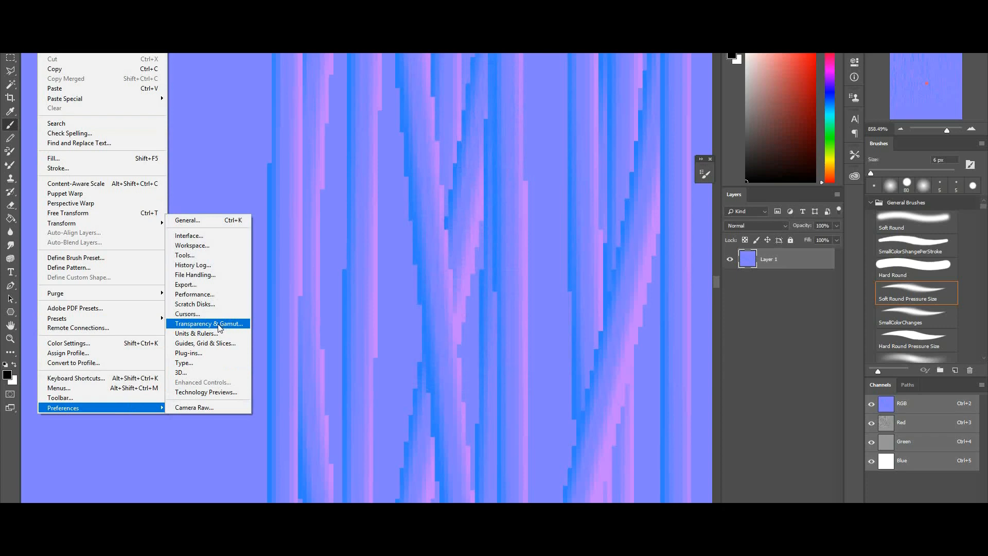
left_click(200, 296)
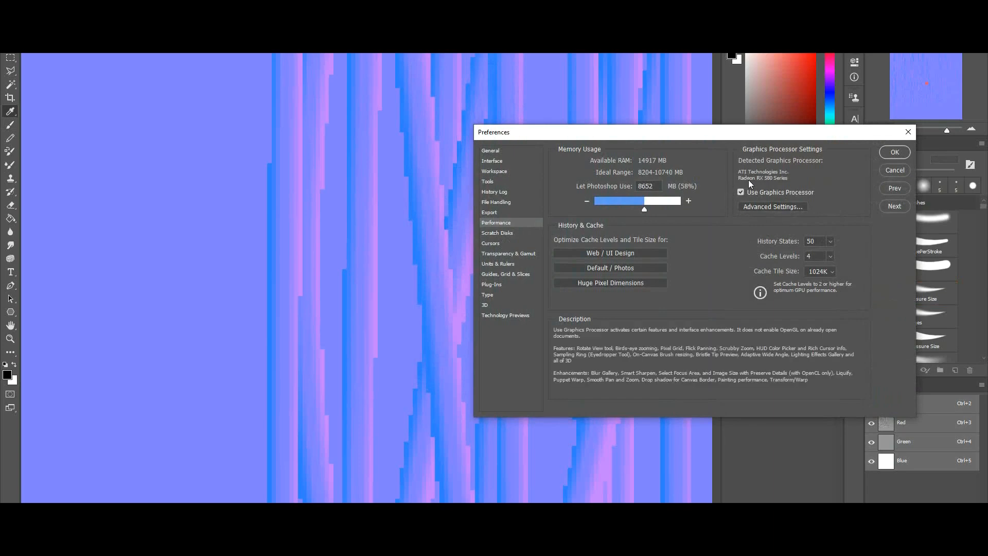
left_click(894, 152)
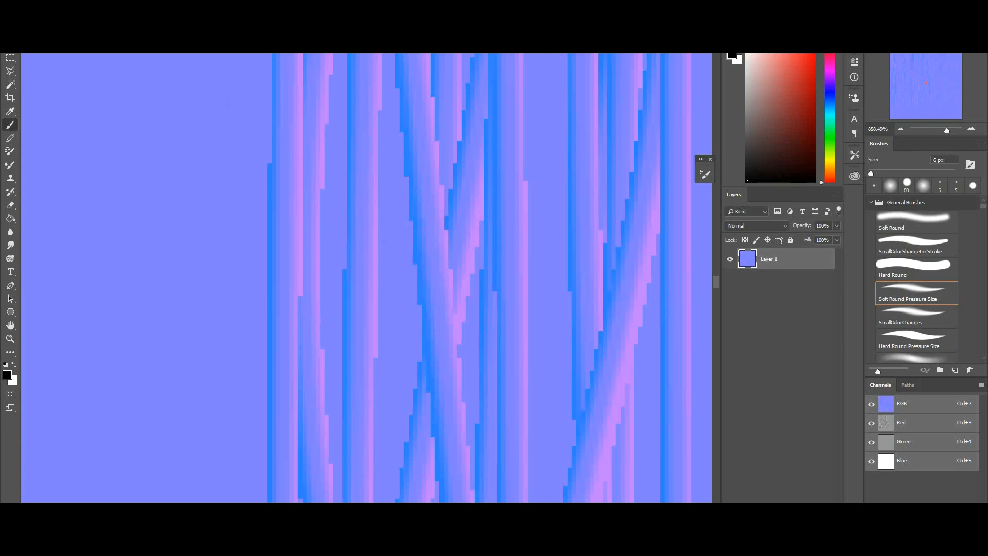
Step: Try reapplying the last-used Oil Paint filter to the normal map, and undo it
left_click(155, 5)
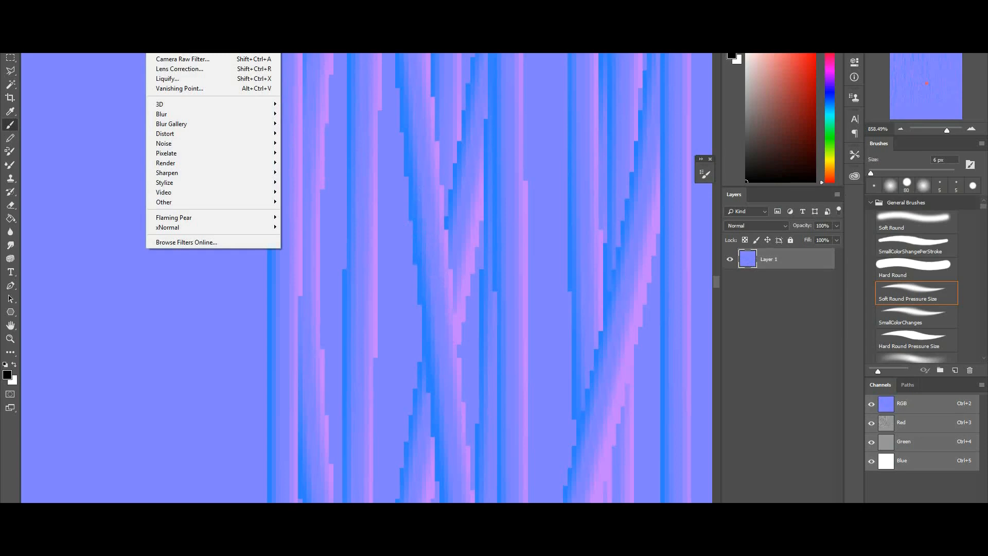
left_click(170, 15)
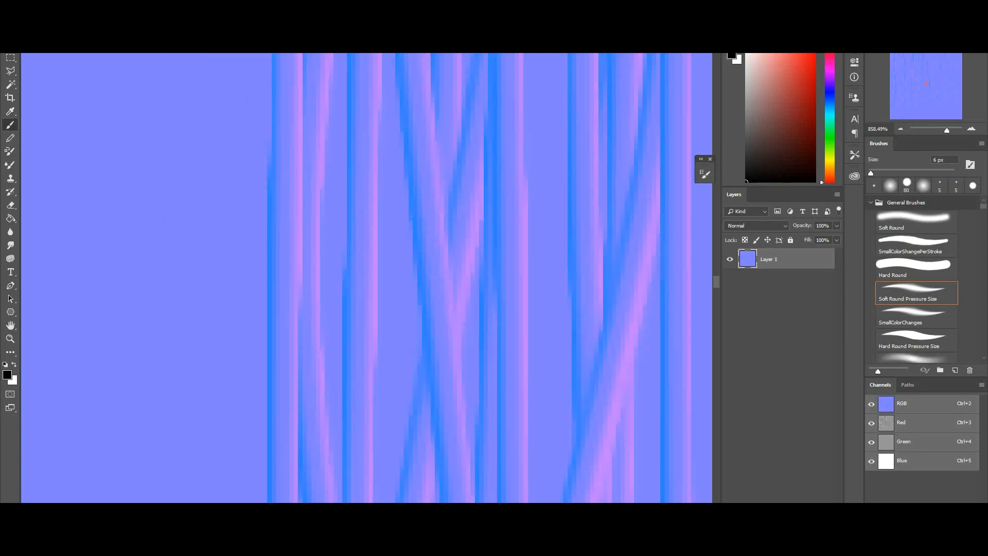
key("ctrl+z")
Step: Apply Oil Paint to the normal map with stylization, cleanliness and scale at 3.0, bristle detail 0.0 and lighting off
left_click(155, 5)
mouse_move(189, 187)
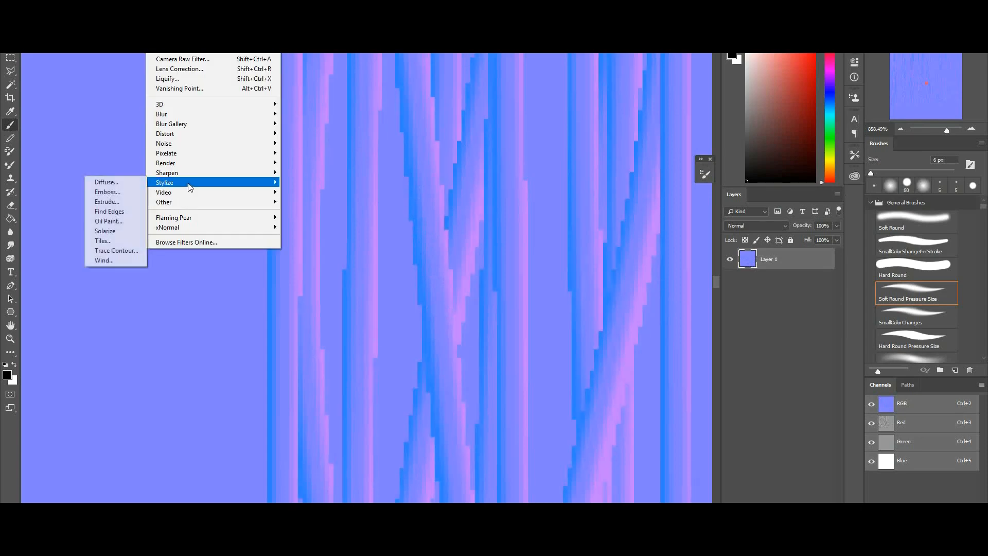
left_click(111, 221)
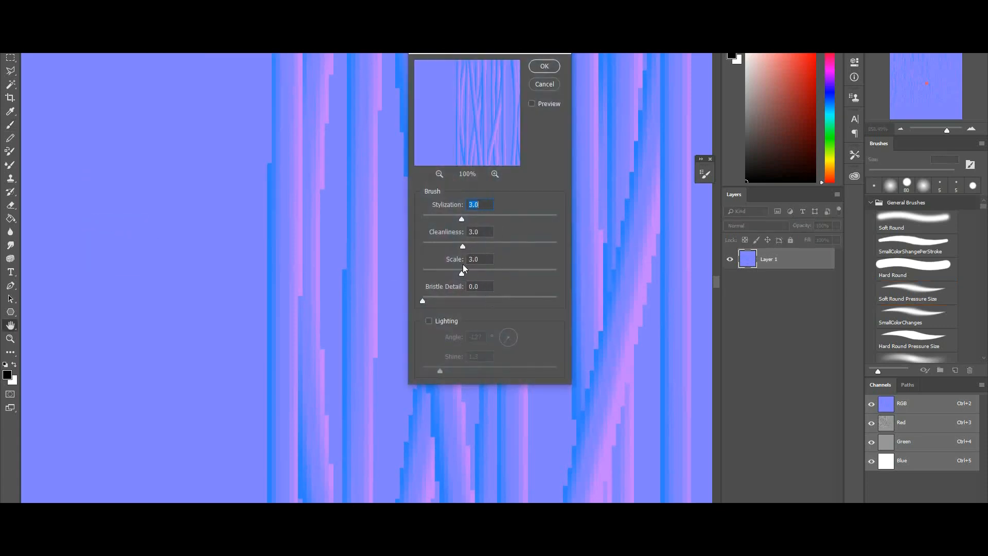
left_click(548, 70)
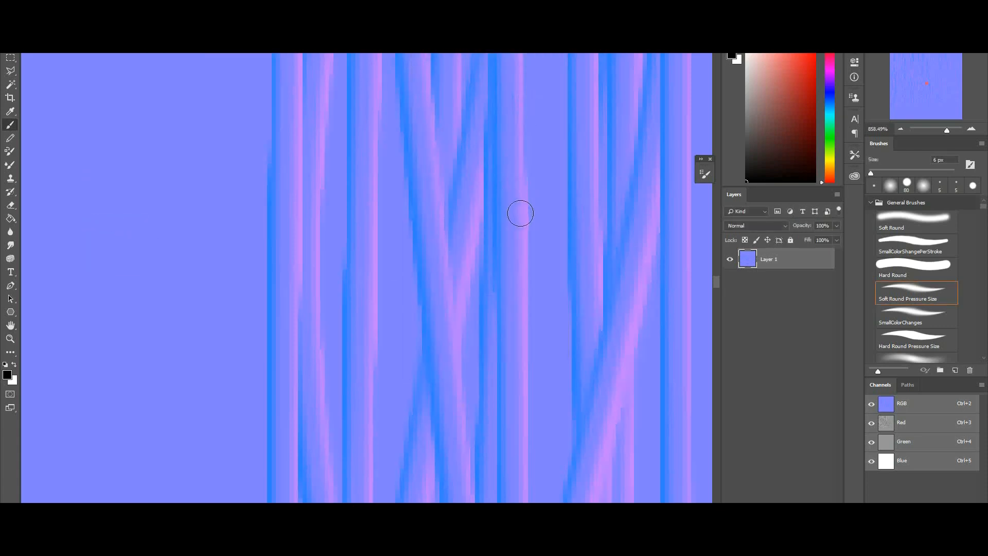
Step: Reapply the same Oil Paint filter to each of the other baked normal maps
left_click_drag(949, 128, 934, 125)
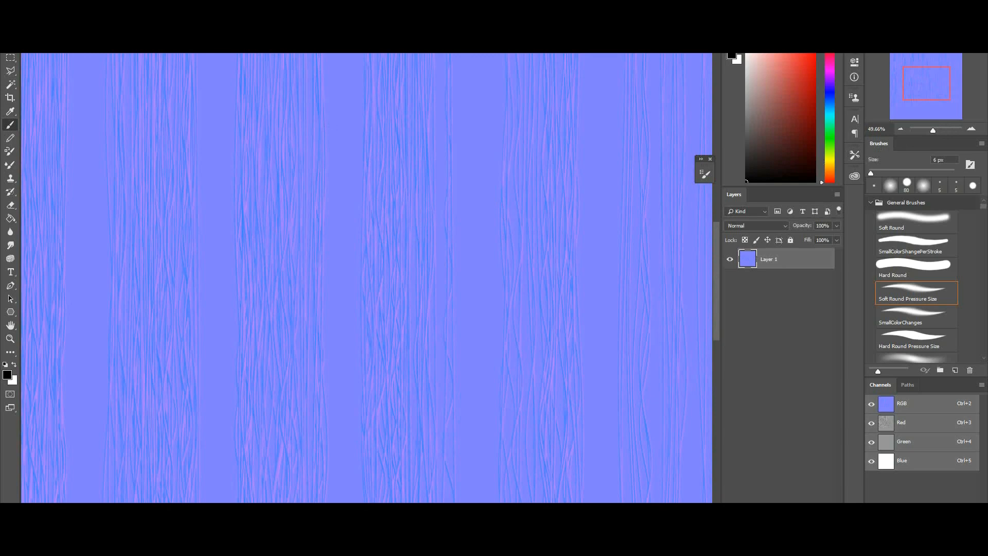
scroll(367, 278, "down", 3)
left_click(154, 6)
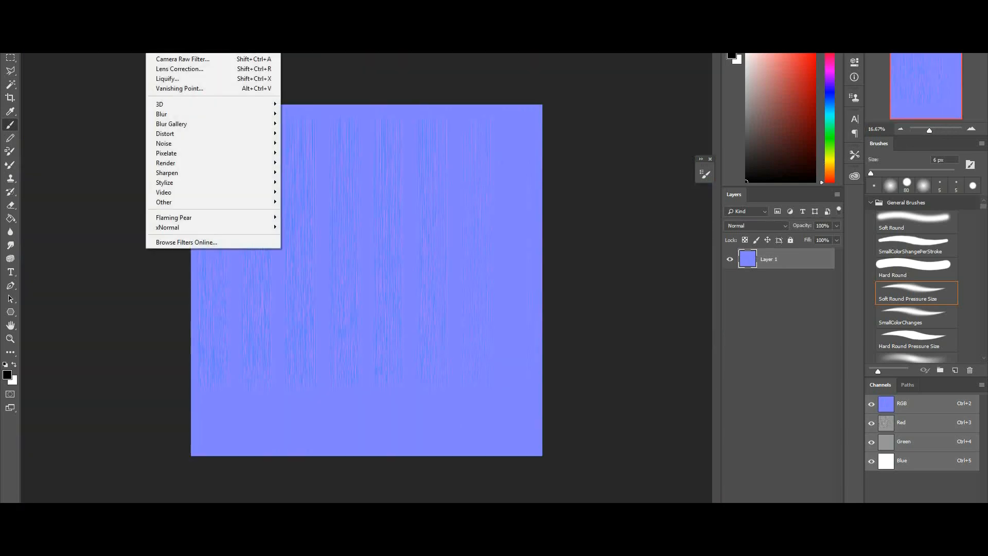
left_click(178, 18)
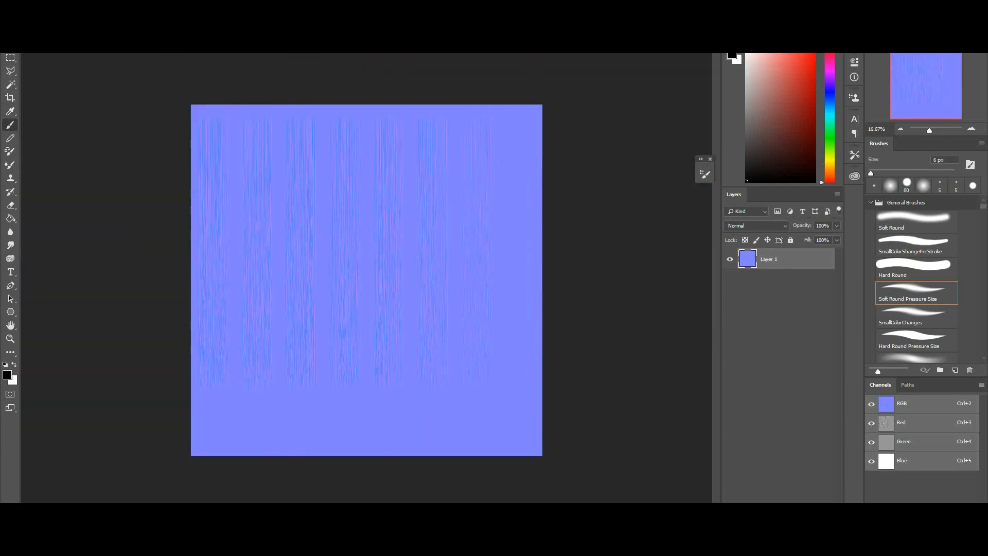
left_click(155, 6)
left_click(178, 16)
left_click(155, 4)
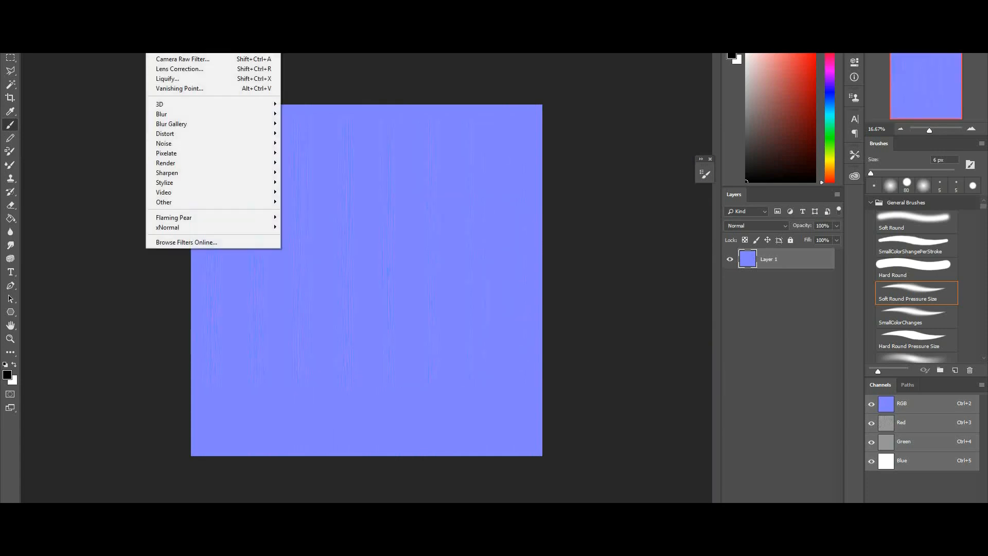
left_click(175, 11)
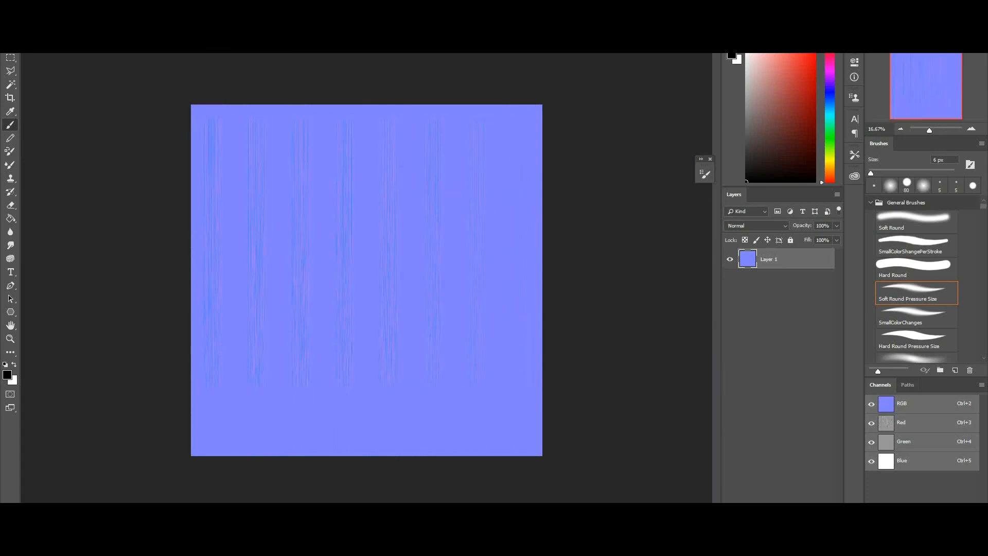
left_click(154, 3)
left_click(175, 12)
left_click(154, 4)
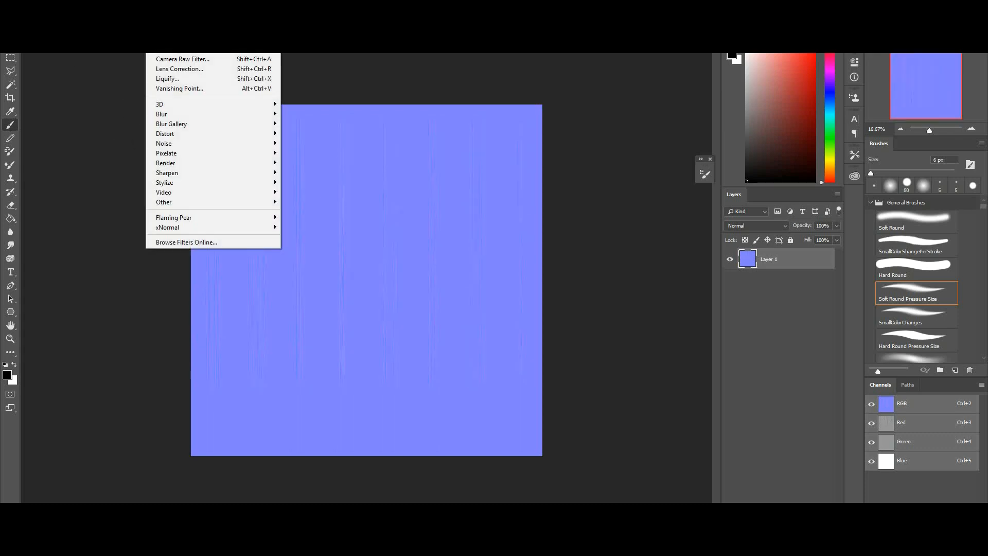
left_click(175, 11)
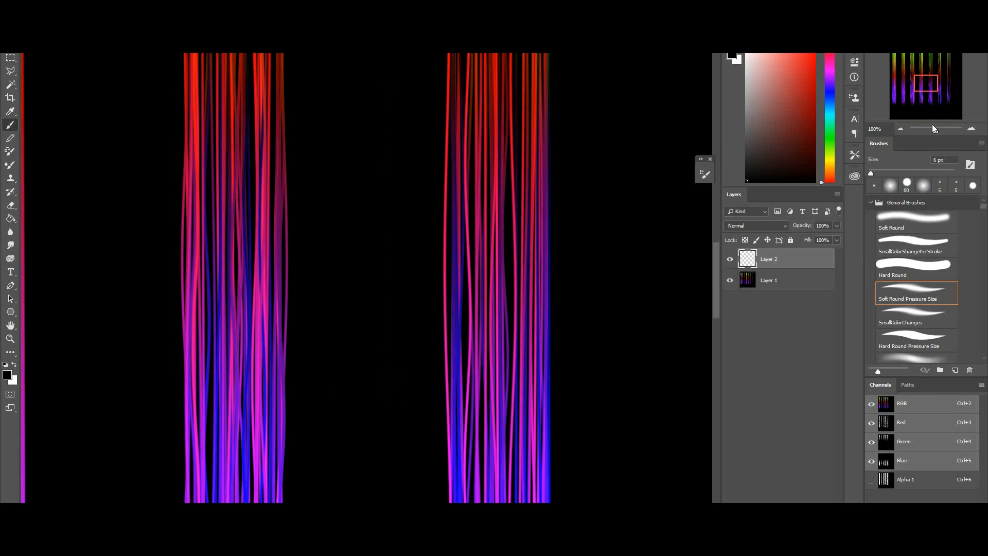
Step: Copy Layer 1 of the dense strand texture, paste it in place into the sparse strand document, and compare the two layers
left_click_drag(933, 127, 928, 132)
left_click(775, 284)
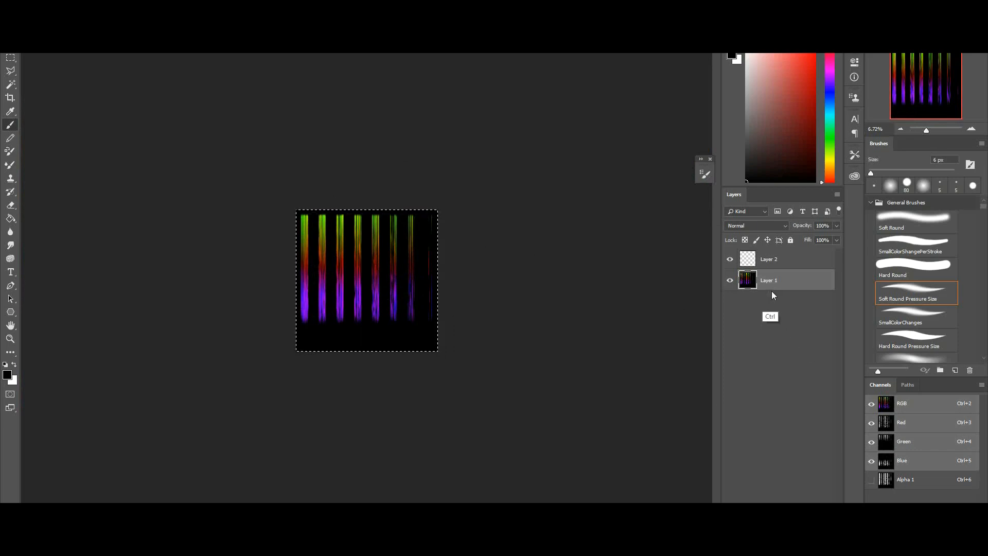
key("Delete")
key("ctrl+z")
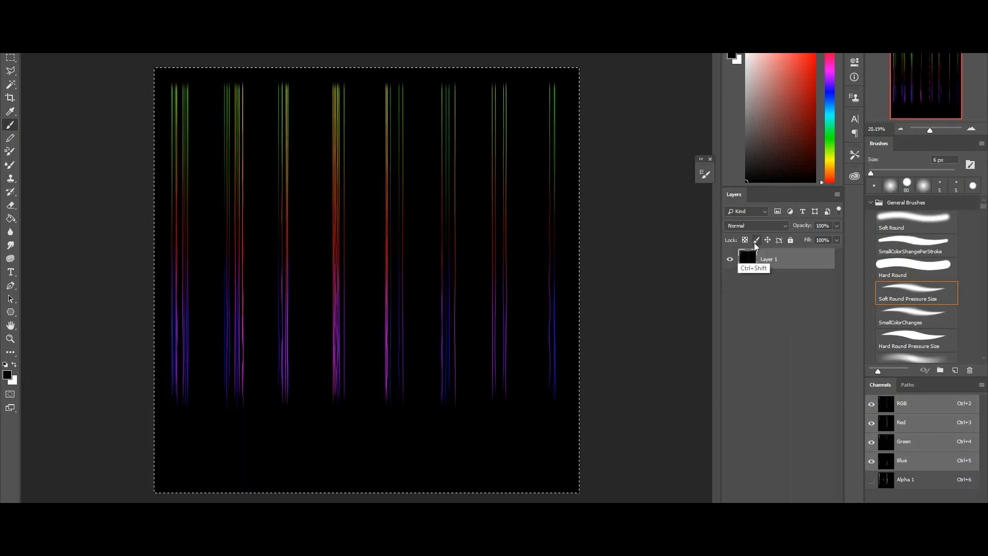
key("ctrl+j")
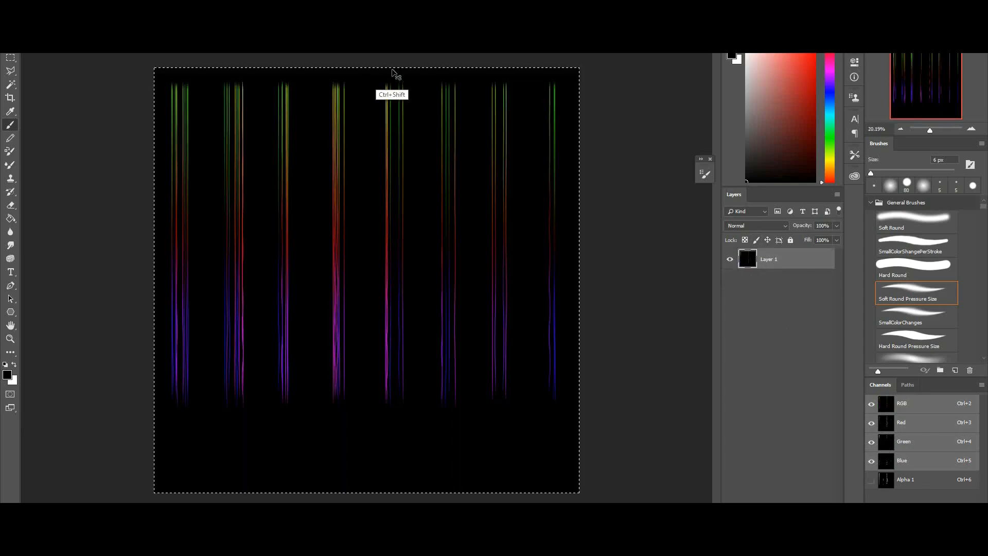
key("ctrl+shift+v")
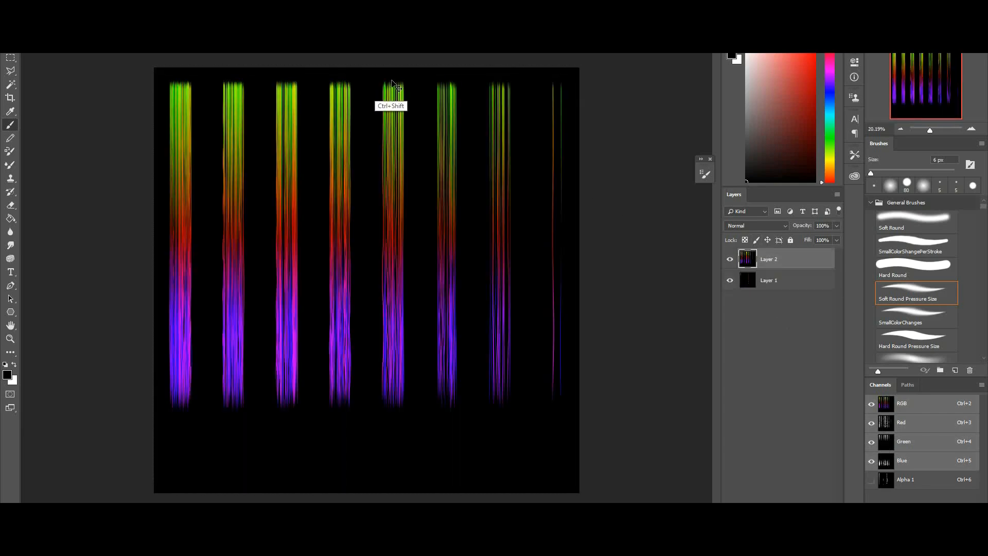
left_click(730, 260)
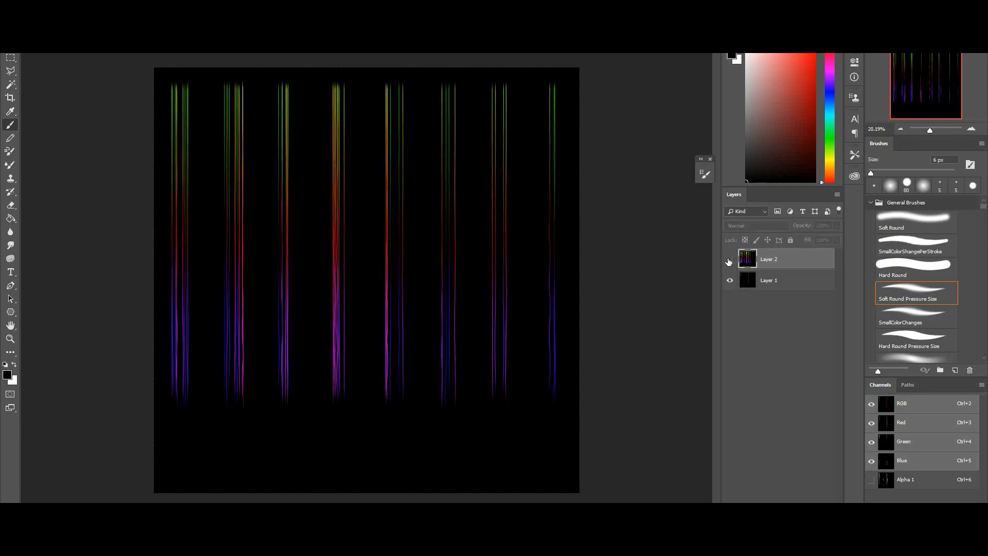
left_click(730, 260)
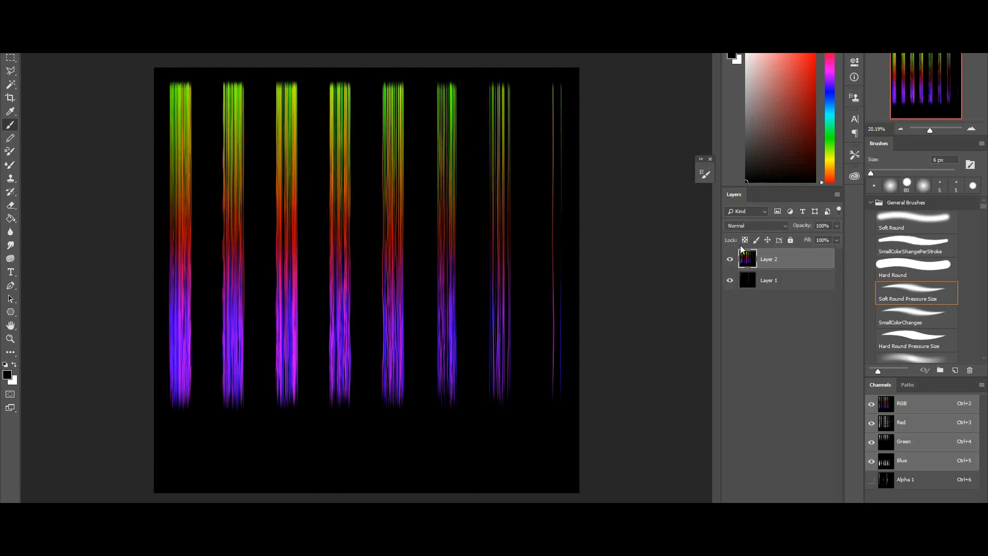
left_click(729, 260)
left_click(730, 259)
Step: Add a layer mask to Layer 2, hide everything from the fourth strand clump onward, and clear the selection
left_click(768, 529)
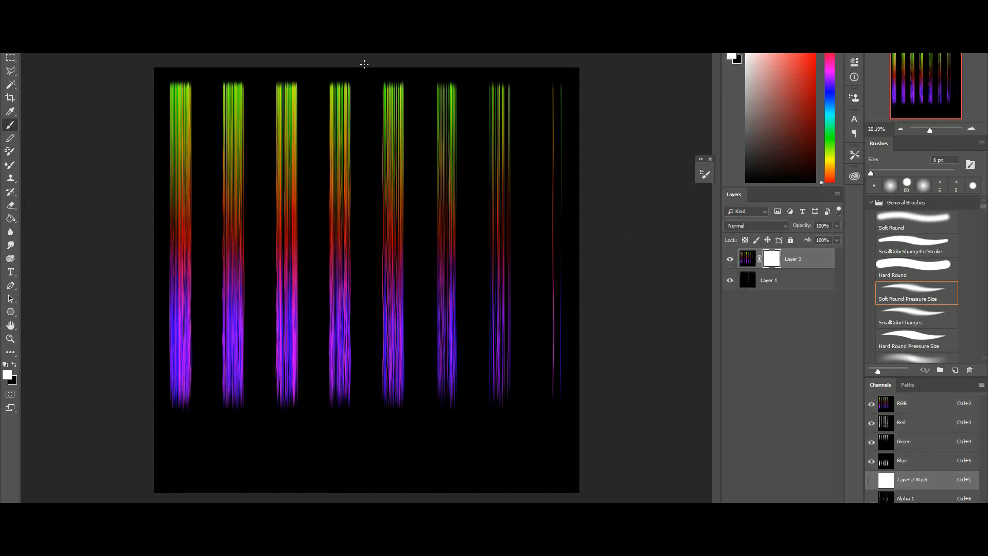
left_click(10, 58)
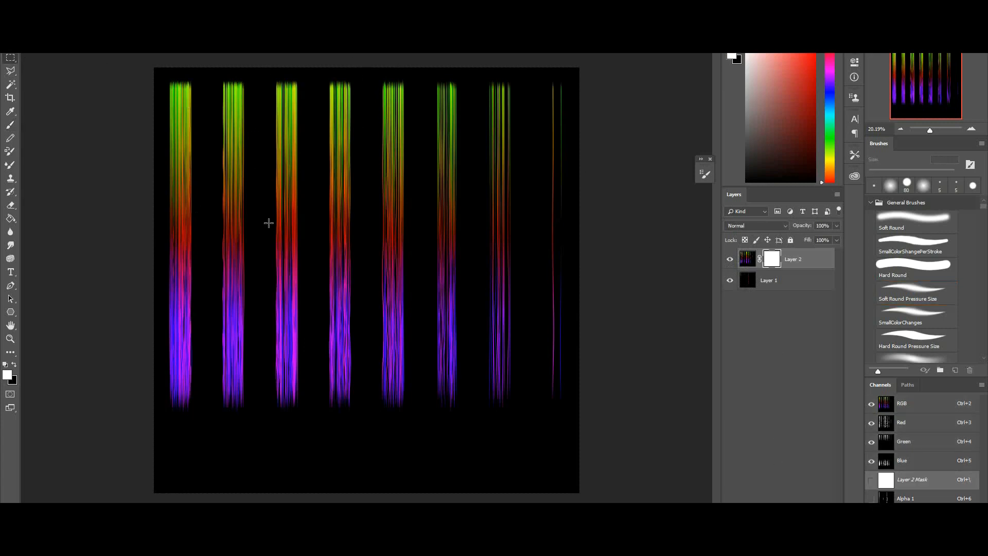
left_click_drag(318, 63, 659, 496)
key("Delete")
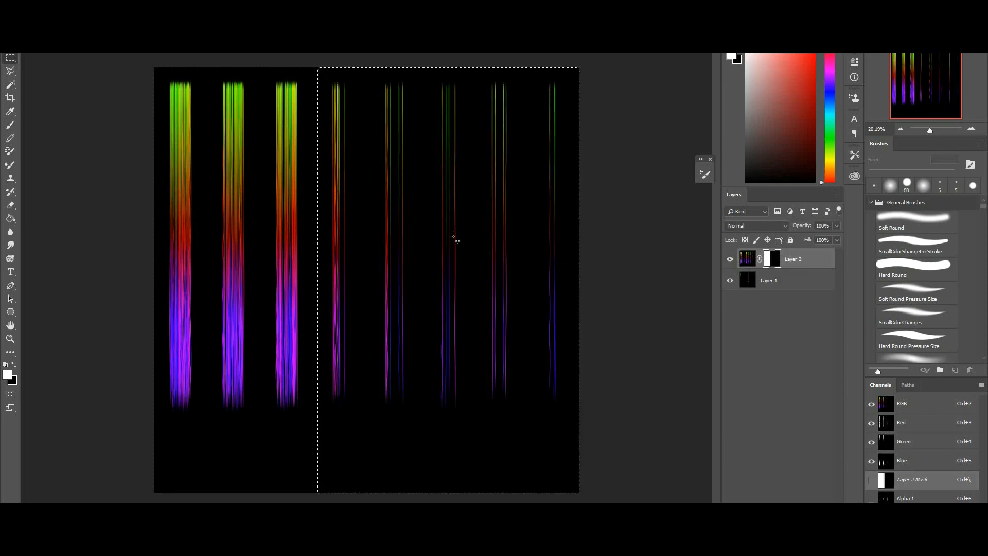
key("ctrl+d")
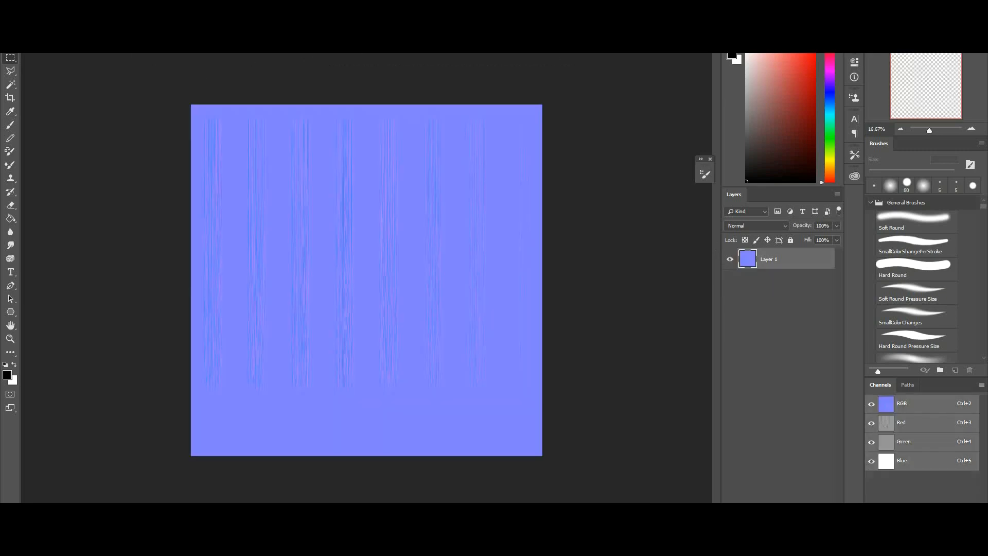
Step: Rename the masked dense strand layer as 1 and the sparse strand layer below it as 2
key("ctrl+a")
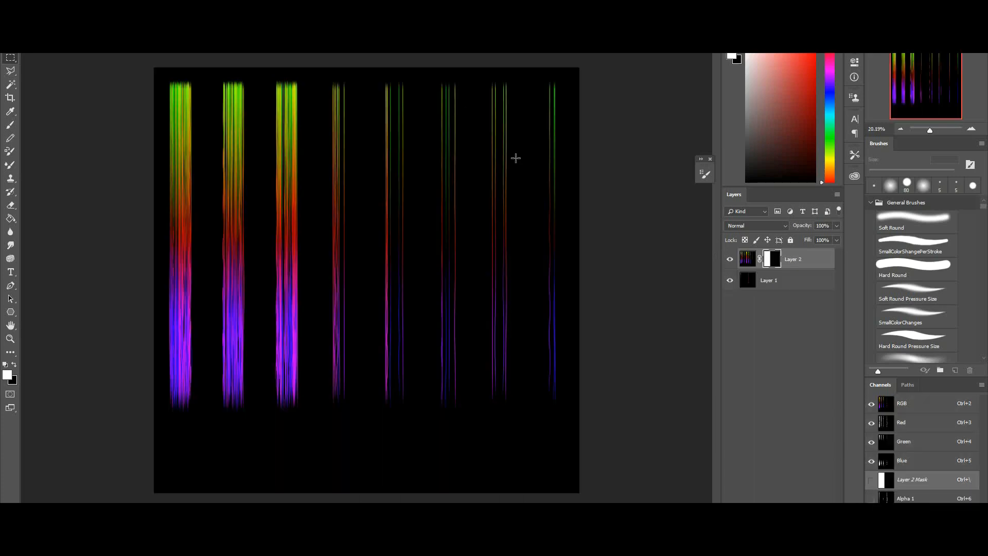
double_click(794, 259)
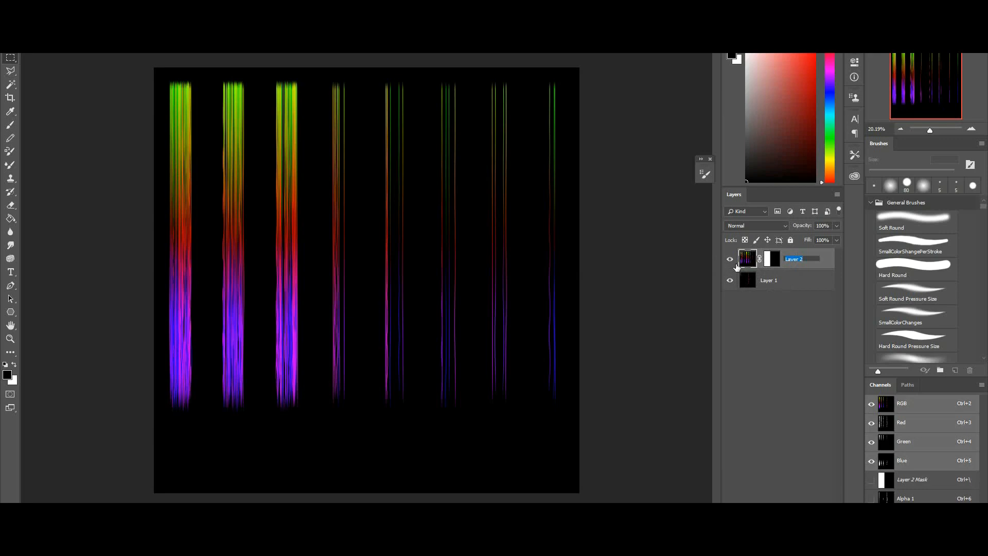
type("1")
key("Return")
double_click(770, 281)
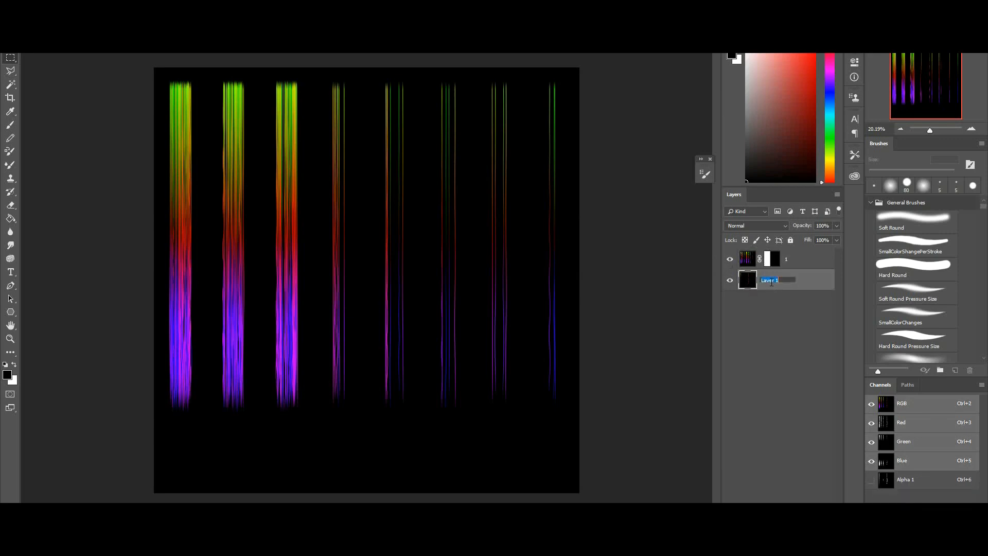
type("2")
key("Return")
Step: Paste the sparse strands' normal map above layer 1 and duplicate layer 1's mask onto it
left_click(798, 259)
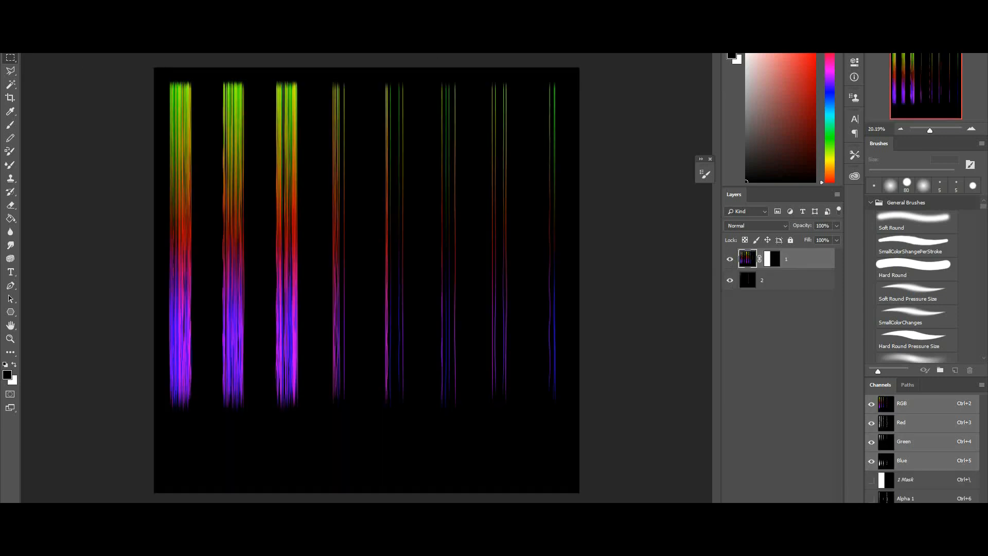
key("ctrl+v")
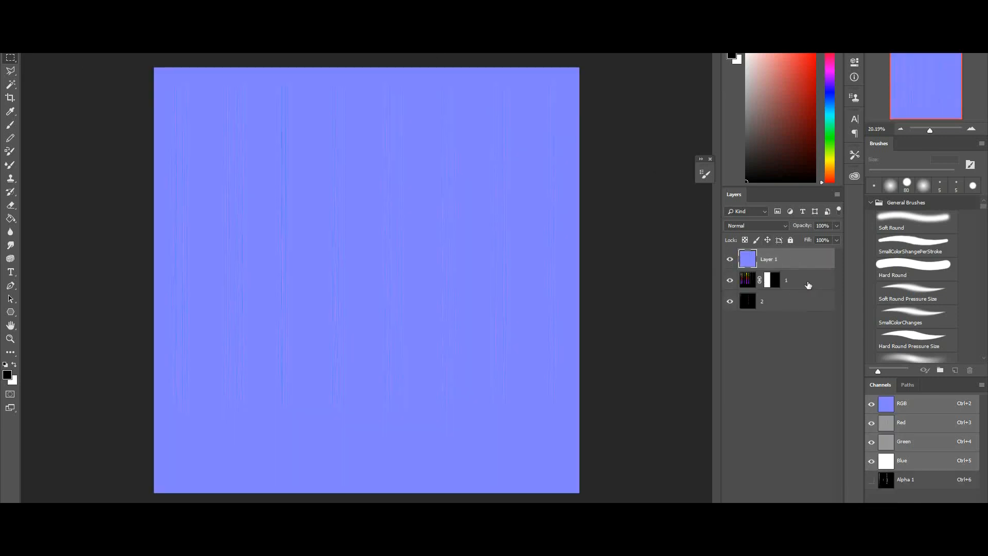
left_click_drag(772, 281, 774, 260)
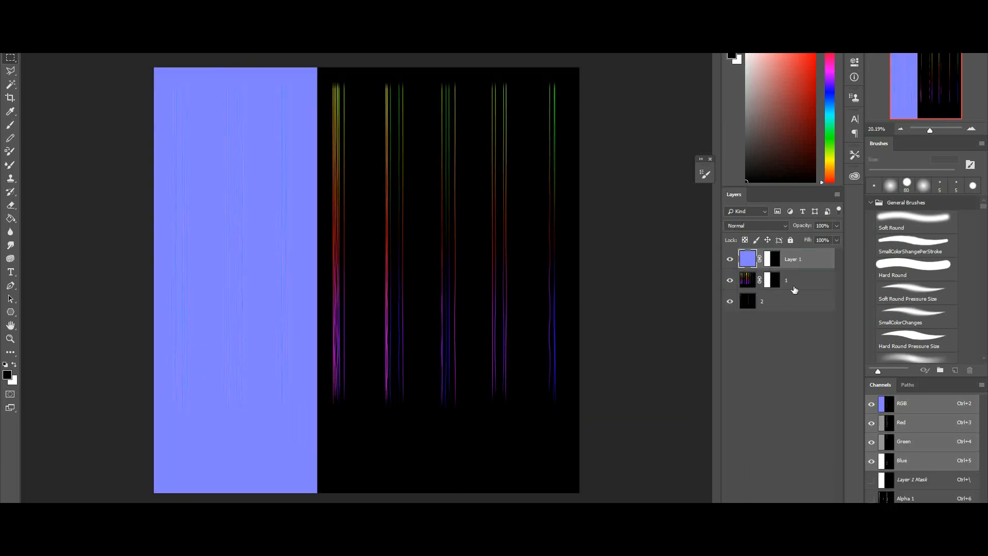
Step: Paste the dense strands' normal map directly above layer 1, and invert the mask on the normal map layer above it
left_click(793, 288)
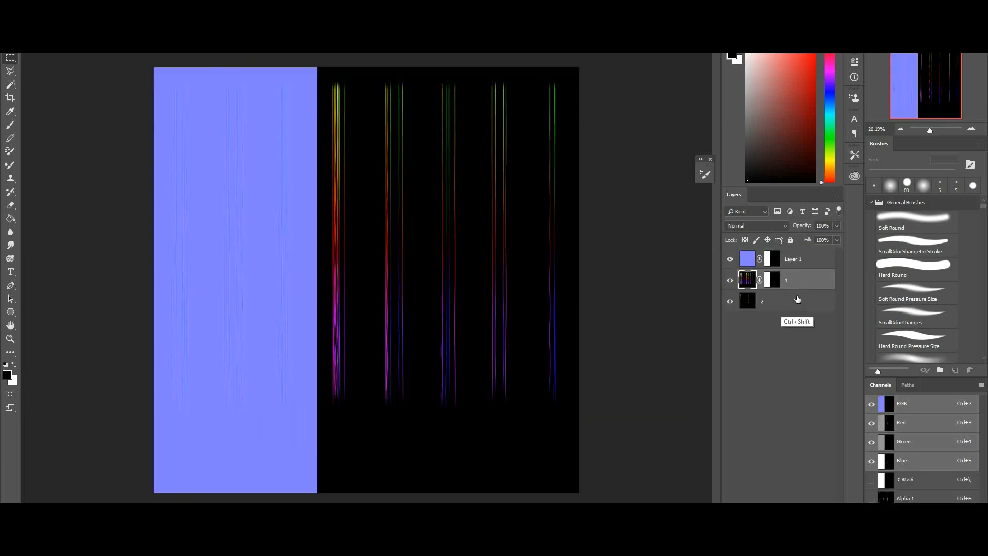
key("ctrl+v")
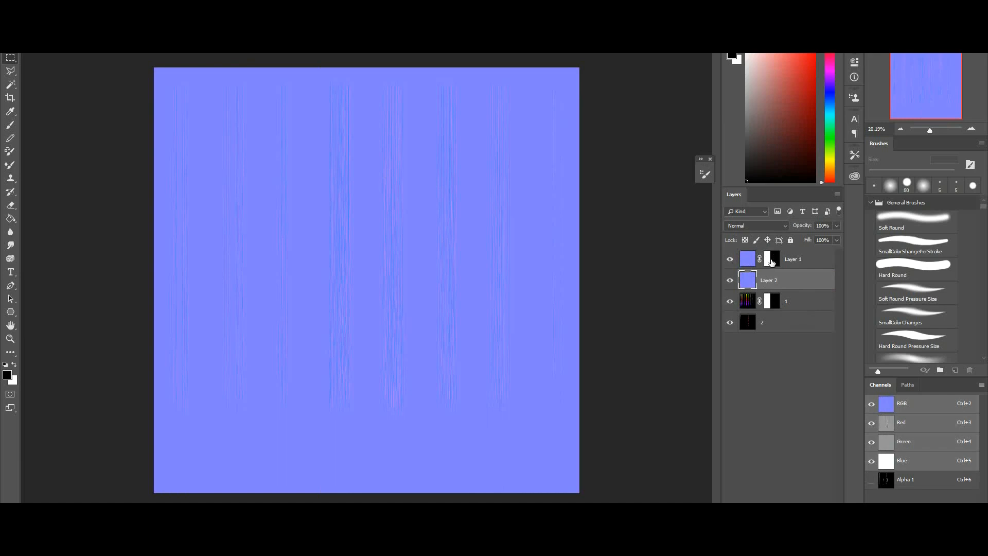
left_click(772, 260)
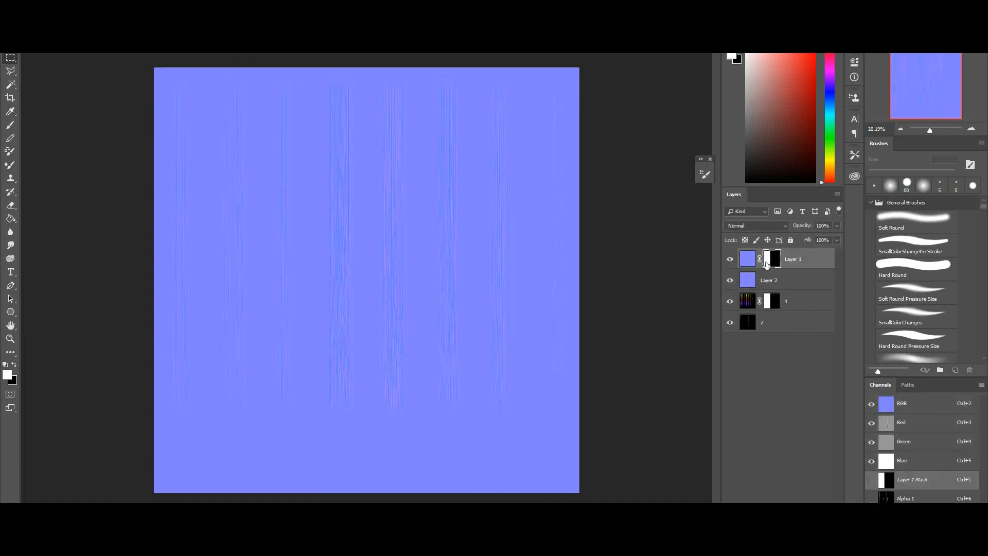
key("ctrl+i")
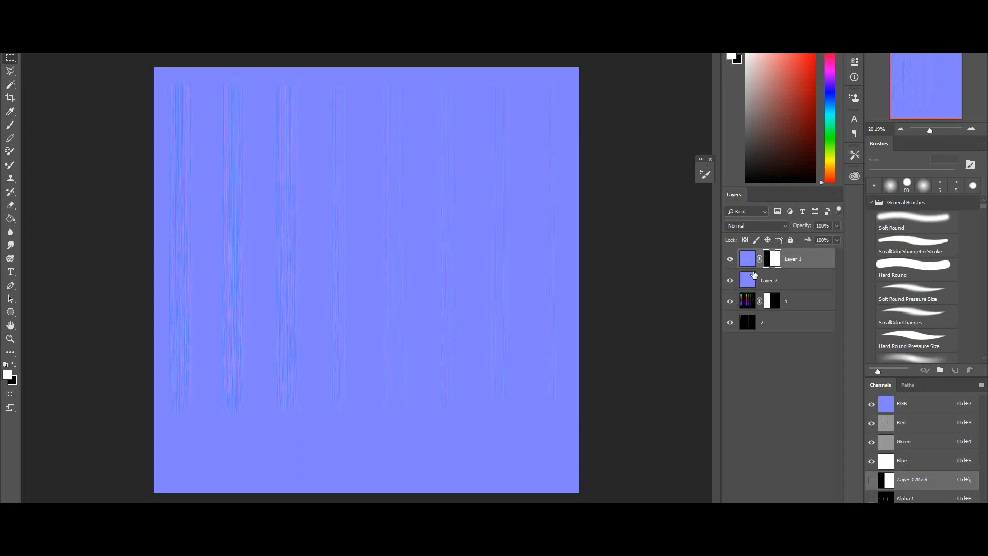
Step: Invert the upper normal map's mask and transfer it to the dense strands' normal map, Layer 2, stacked above Layer 1
key("ctrl+i")
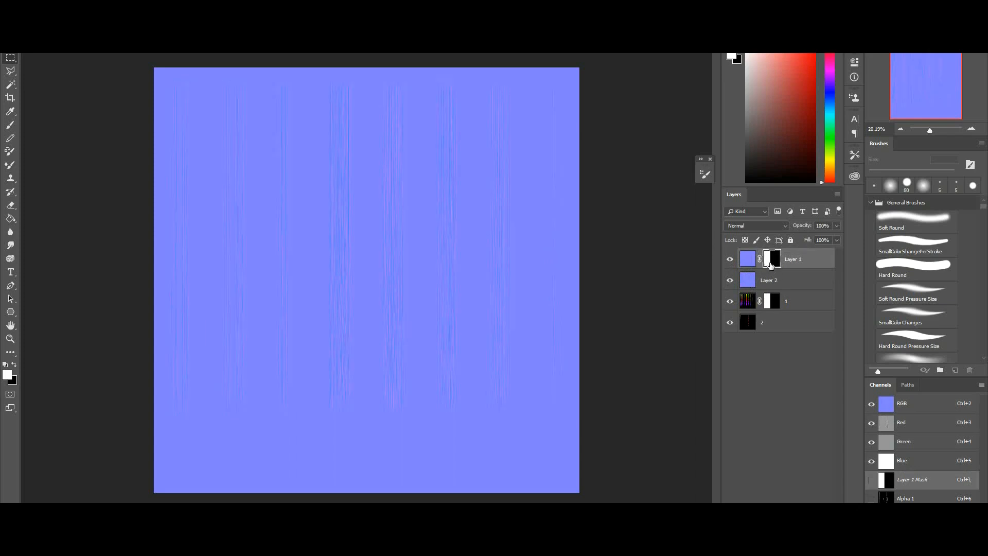
left_click_drag(770, 265, 796, 251)
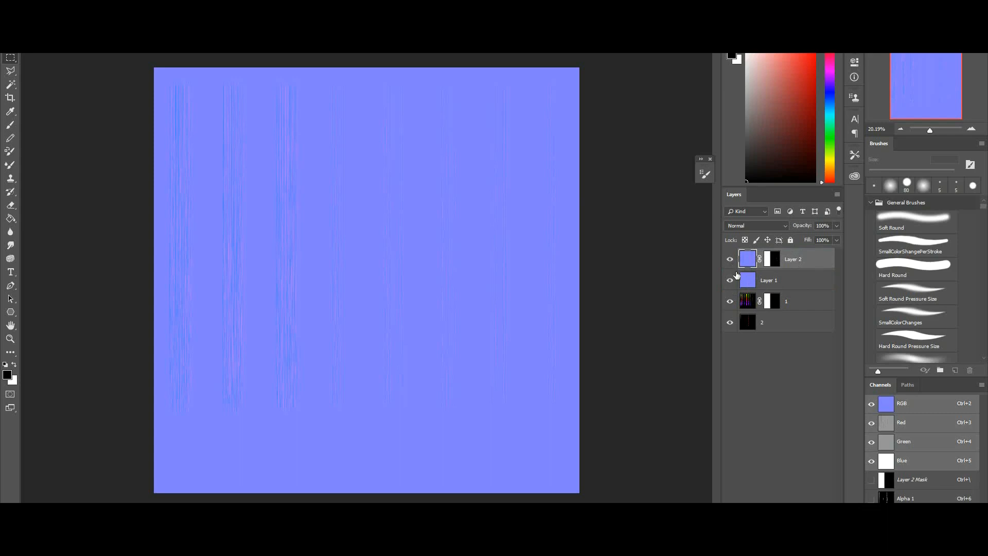
Step: Add a Levels adjustment layer above the normal maps with input levels 116, 1.00 and 152
left_click(782, 519)
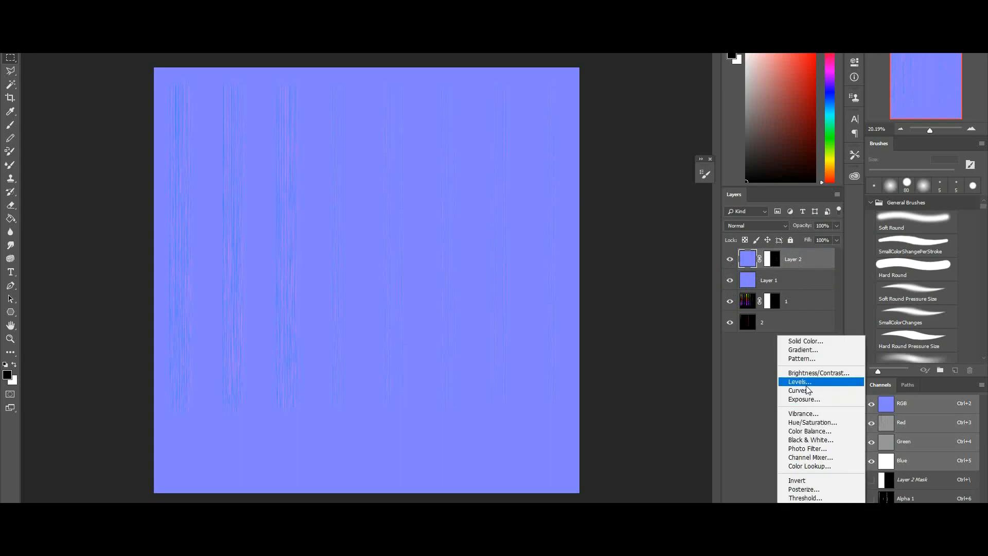
left_click(807, 383)
left_click_drag(828, 165, 786, 161)
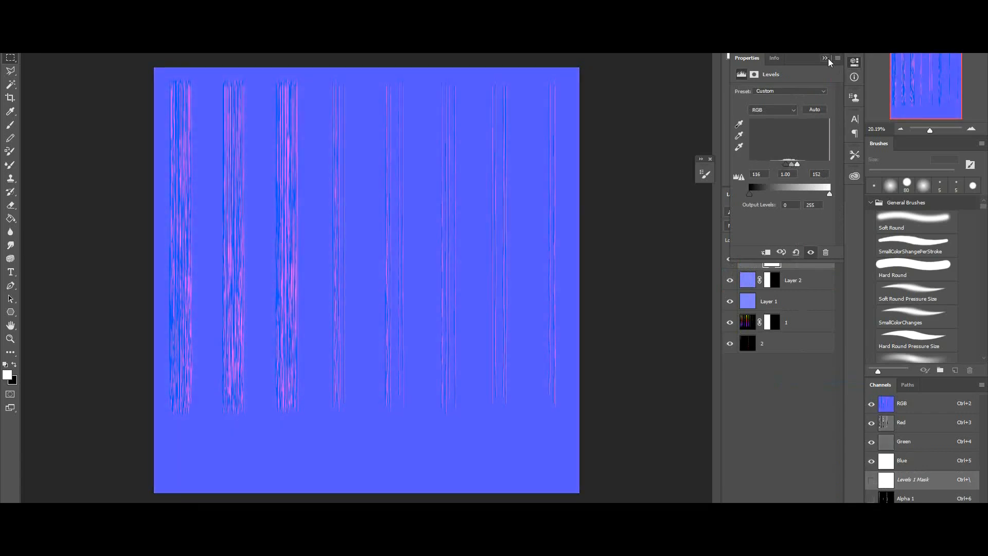
left_click(827, 58)
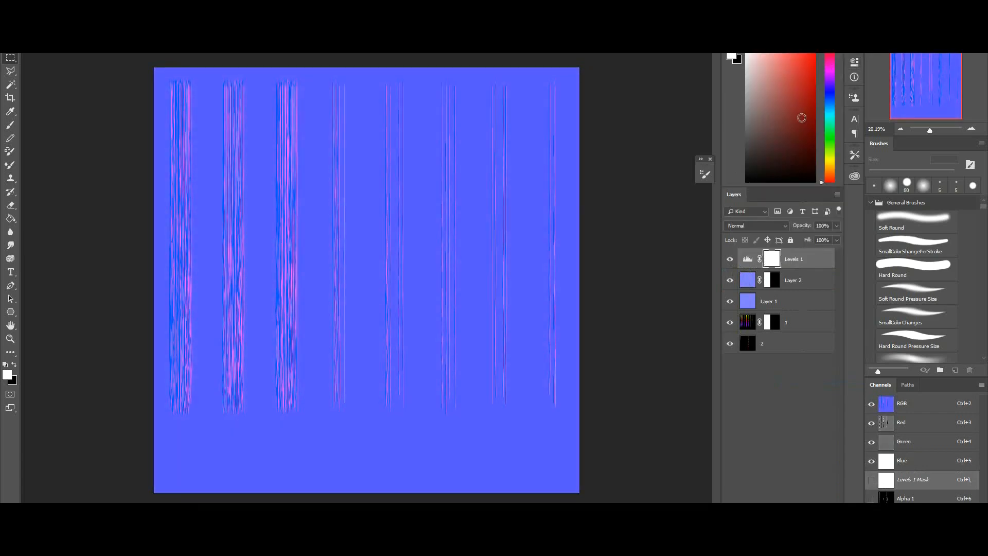
Step: Toggle the Levels adjustment and both normal map layers to compare the combined normals with the strand textures
left_click(730, 260)
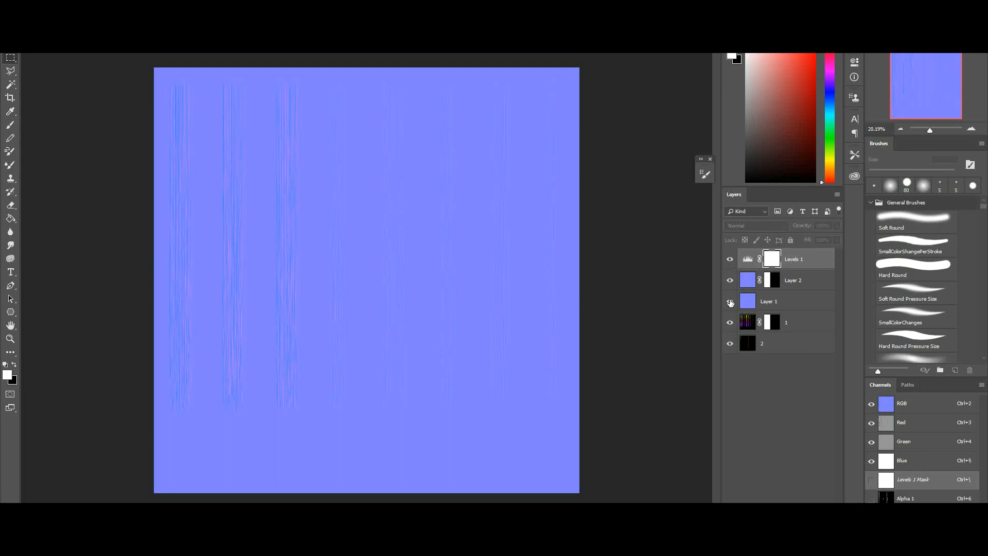
left_click(730, 260)
left_click_drag(730, 280, 731, 304)
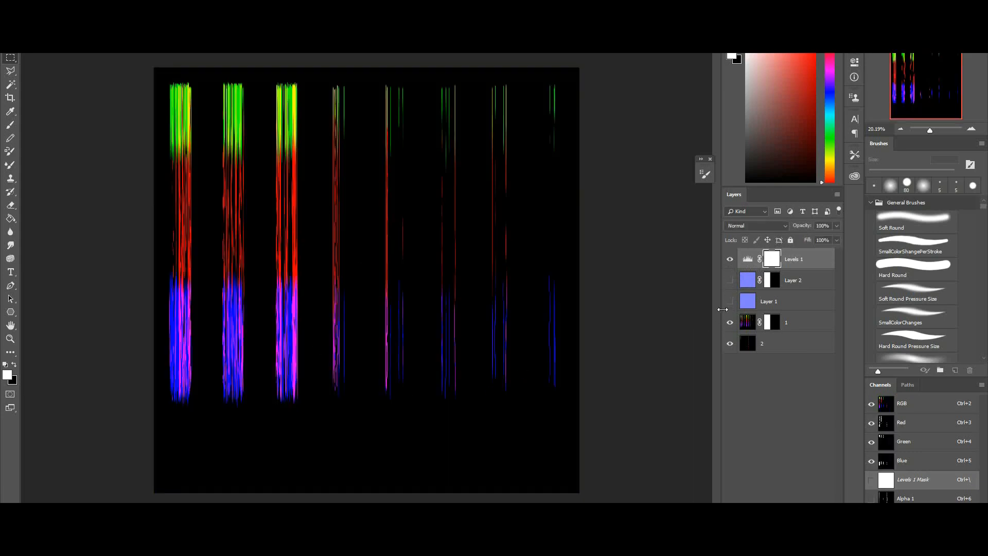
left_click_drag(731, 302, 723, 281)
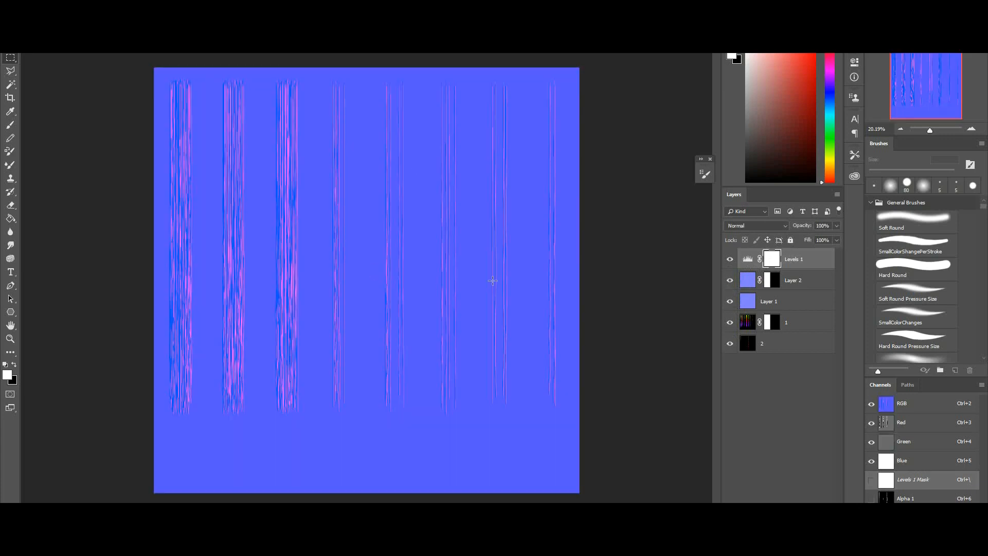
left_click(730, 260)
left_click(730, 262)
left_click(729, 265)
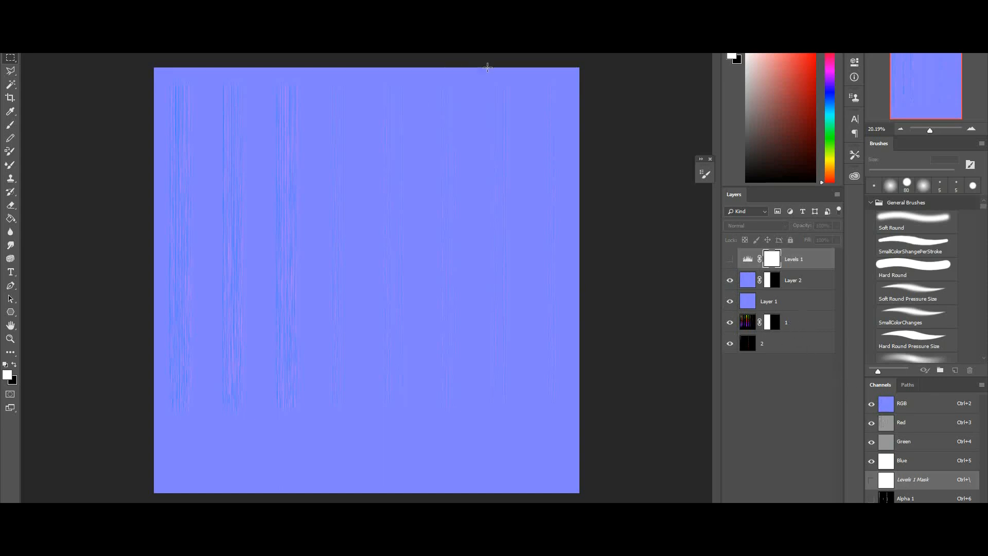
Step: Isolate the masked strand layer 1 to check its coverage, and show all the layers again
left_click(748, 328)
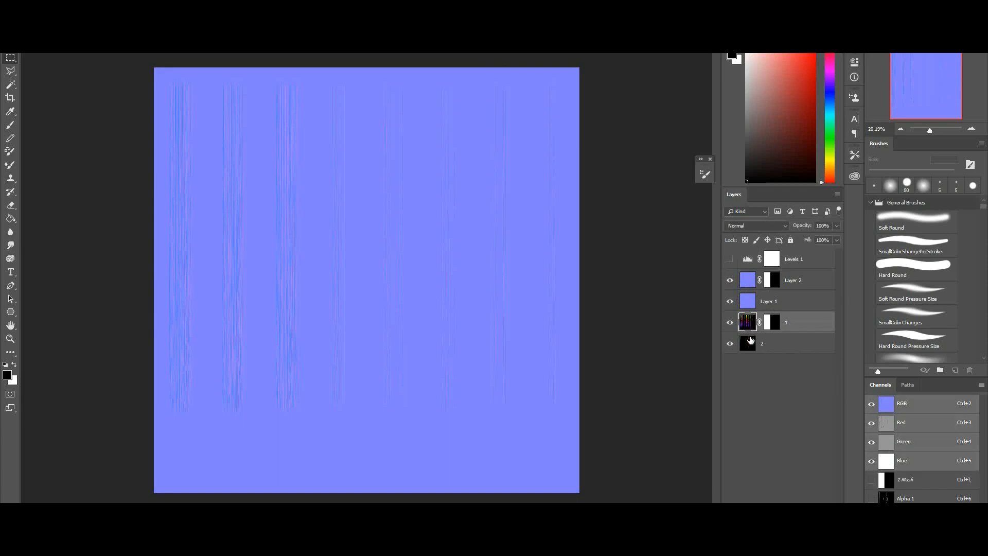
left_click(730, 280)
left_click(729, 301)
left_click(729, 344)
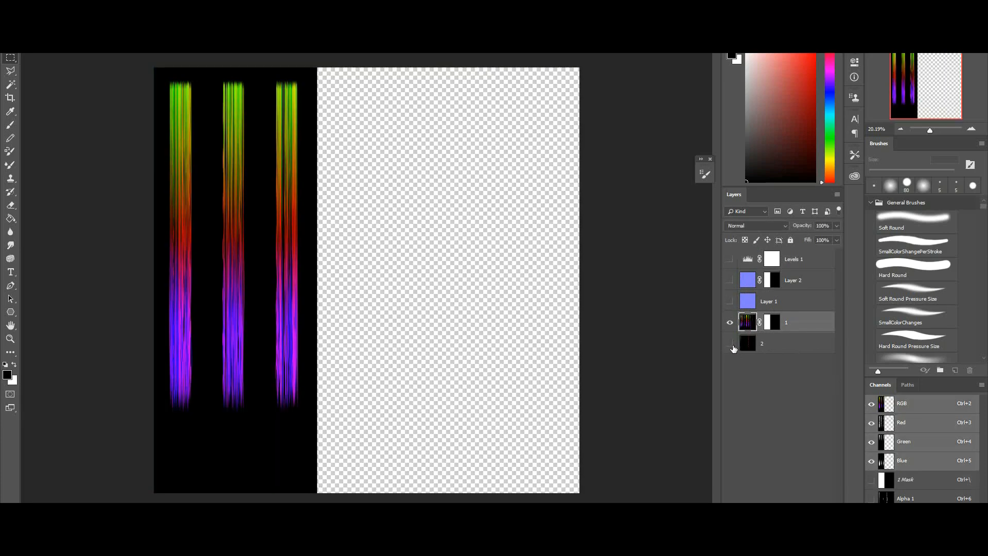
left_click_drag(731, 345, 730, 260)
Step: Copy the dense strands document's Alpha 1 channel, paste it above Levels 1, and rename the pasted layer as 2
left_click(478, 37)
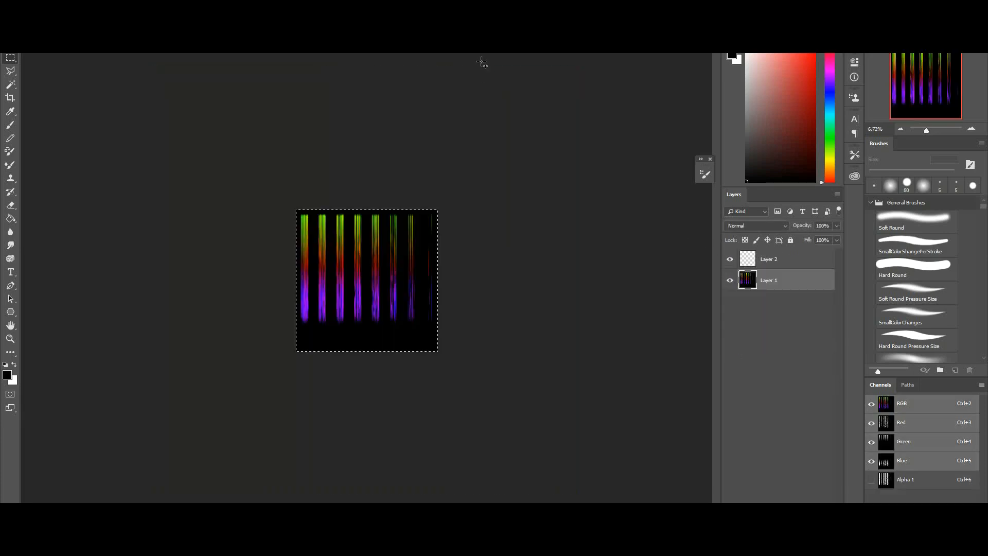
left_click(896, 483)
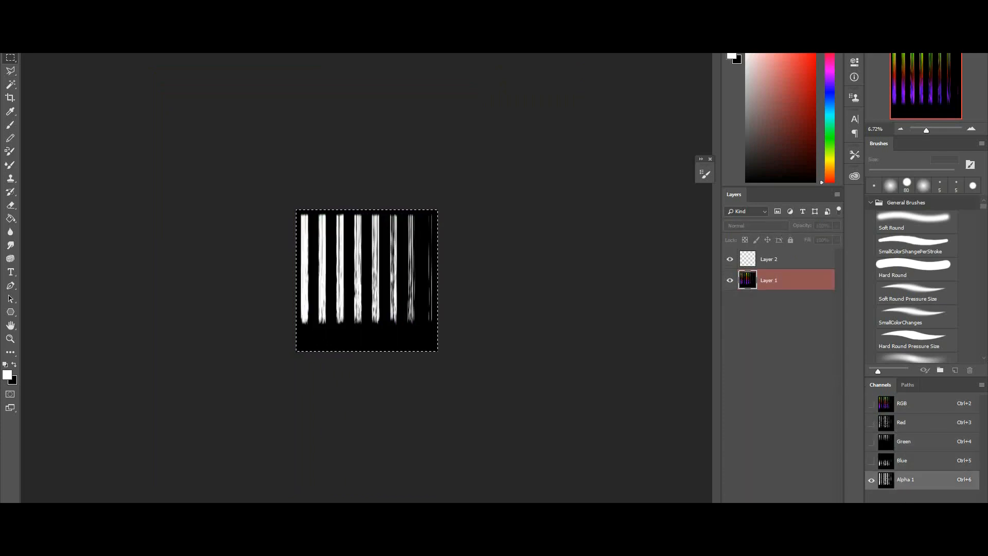
left_click(360, 37)
left_click(803, 262)
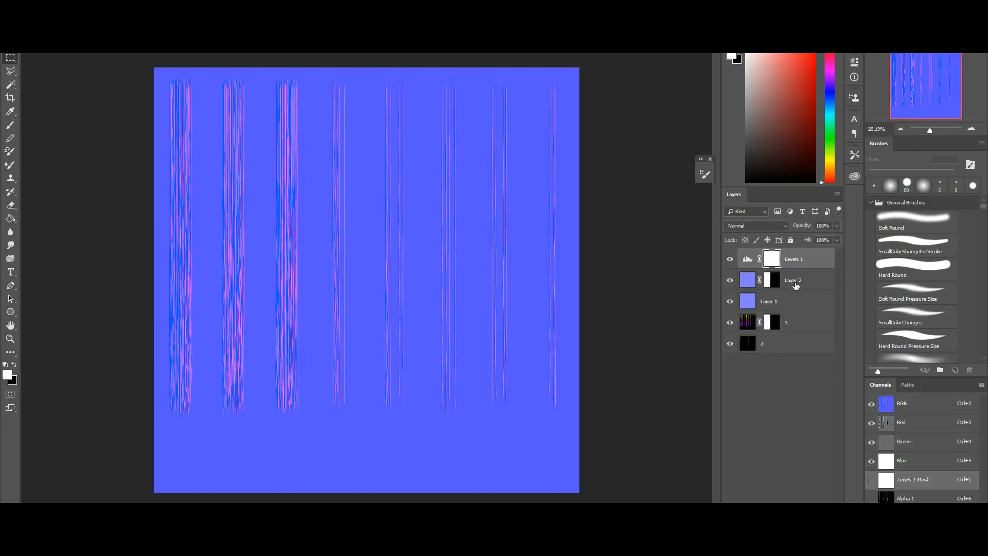
key("ctrl+v")
double_click(771, 259)
type("2")
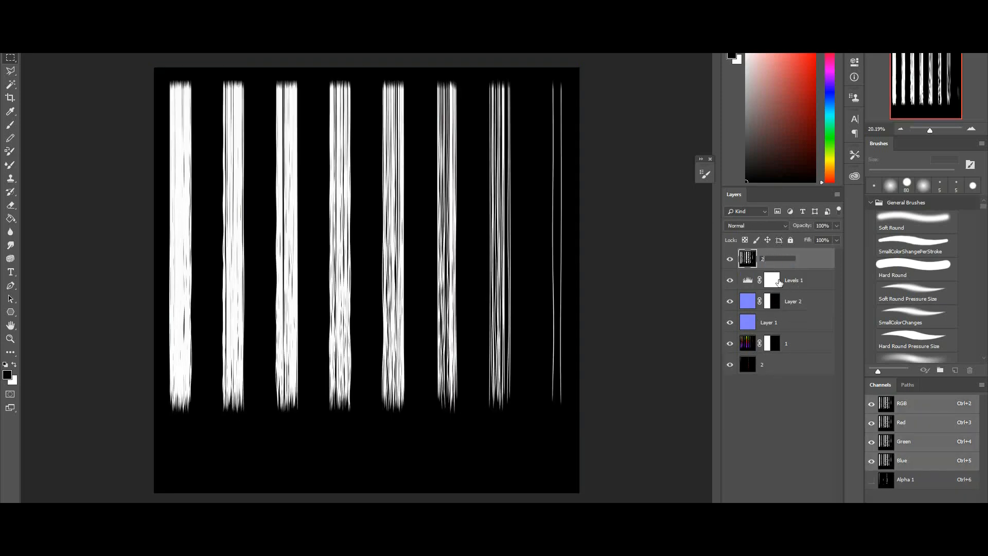
key("Return")
Step: Compare the combined document's Alpha 1 channel with the pasted dense strand alpha and the strand layers
left_click(886, 480)
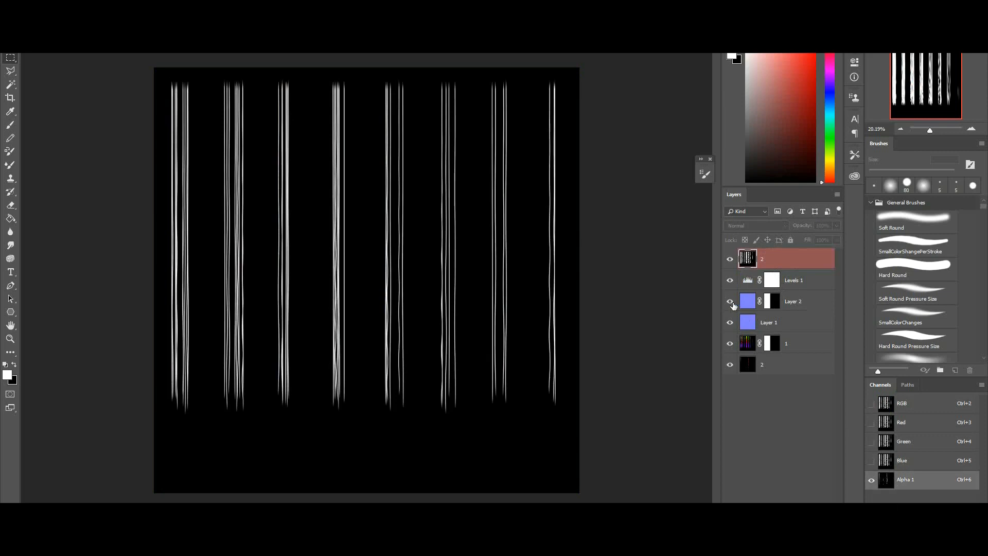
left_click(731, 344)
left_click(730, 343)
left_click(752, 370)
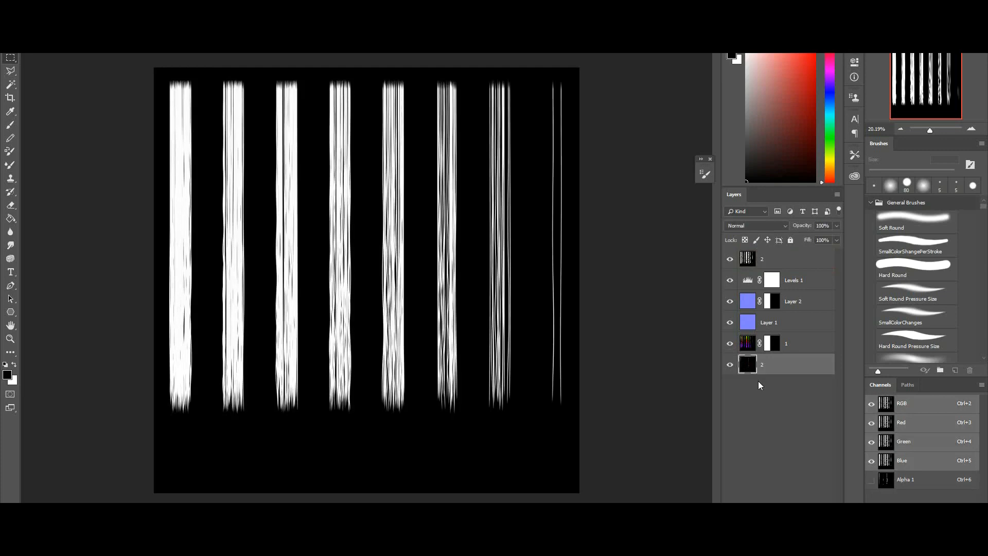
left_click(888, 484)
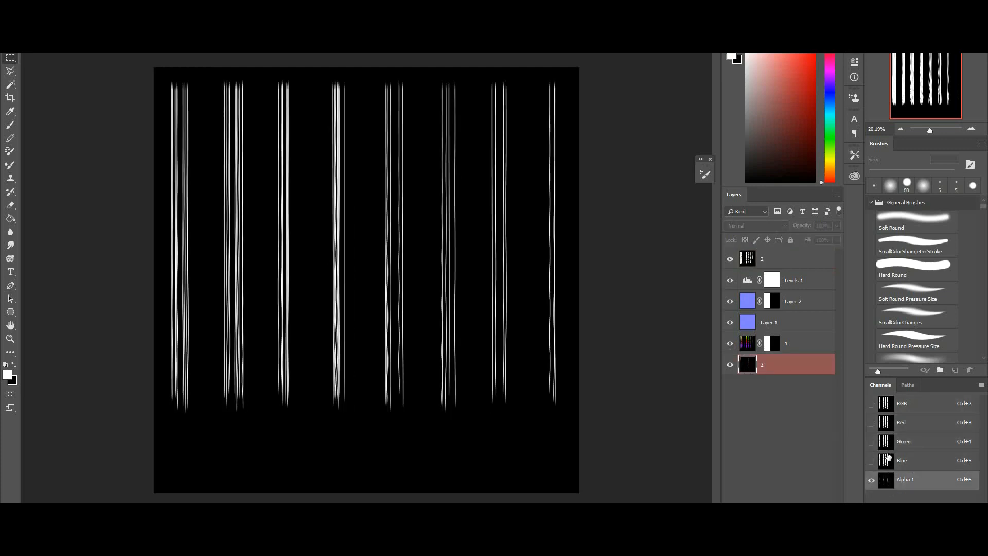
left_click(765, 264)
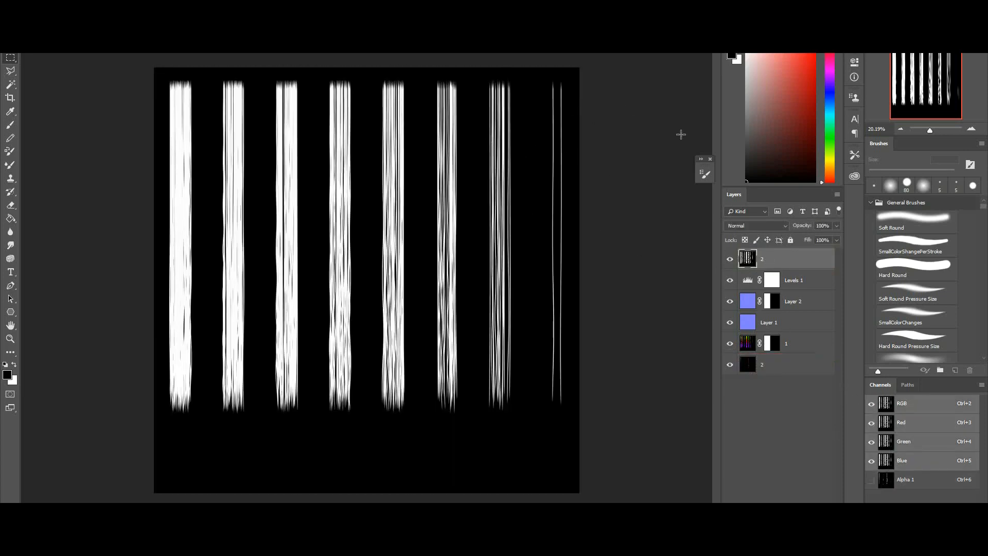
Step: Inspect the effect of layer 1's mask with the pasted alpha hidden, toggling the normal map, Levels and sparse strand layers
left_click(730, 259)
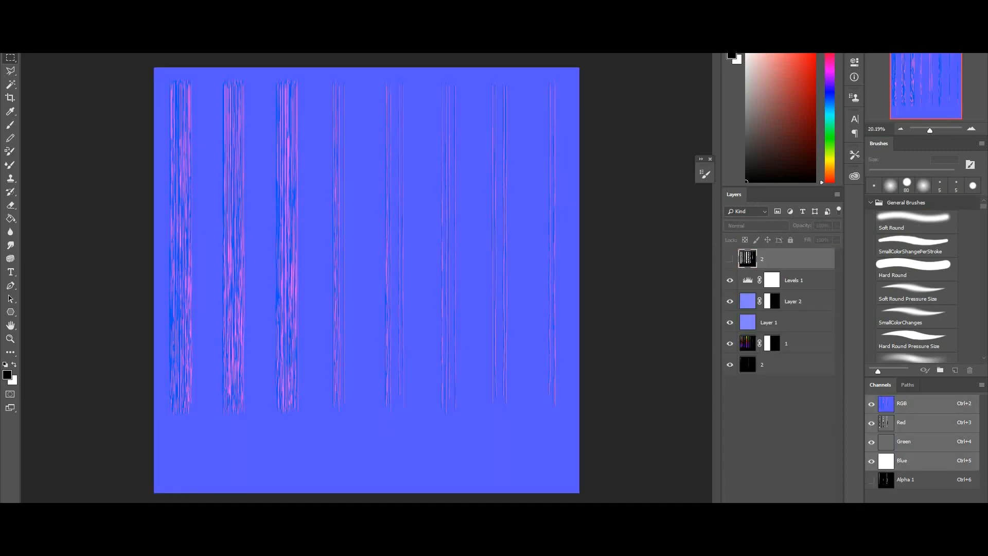
left_click(773, 346, "shift")
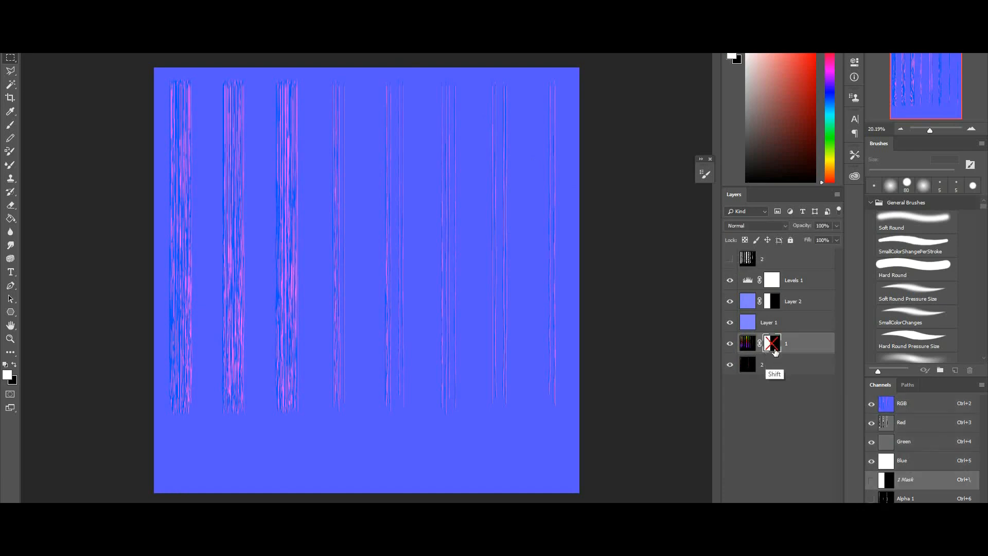
left_click(775, 350, "shift")
left_click_drag(731, 325, 730, 301)
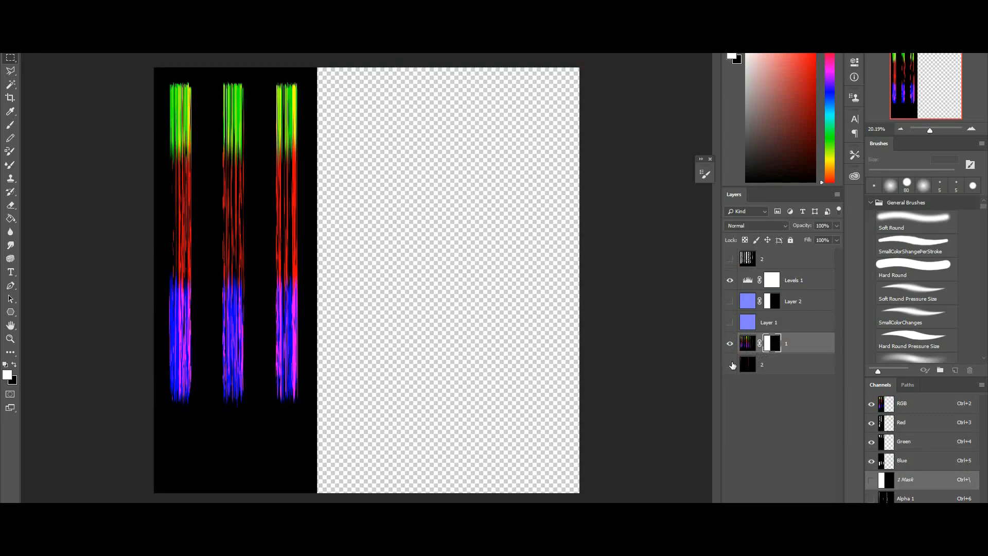
left_click_drag(732, 368, 730, 303)
left_click(730, 280)
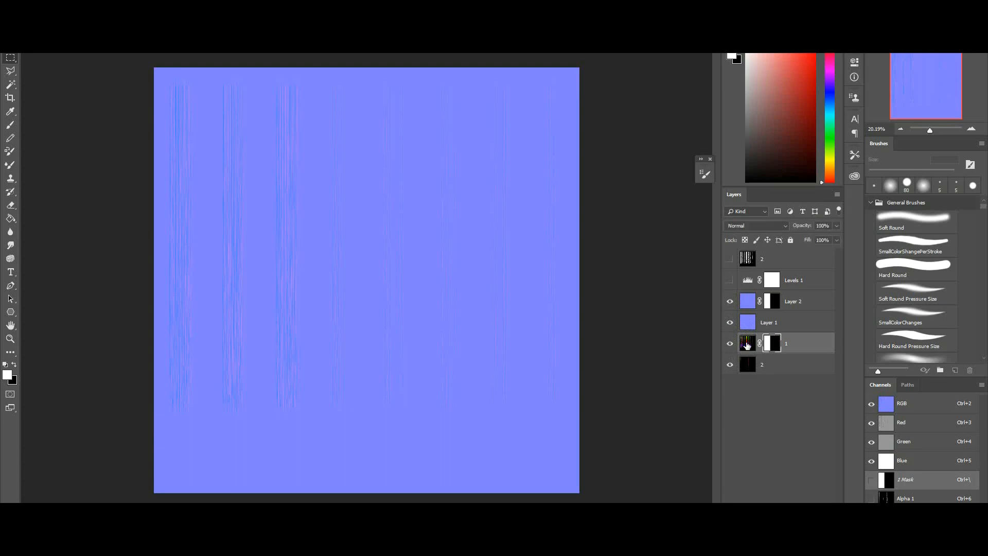
Step: Disable layer 1's mask, compare the isolated dense strands with the Alpha 1 channel, and show all layers again
left_click(730, 343, "alt")
left_click(775, 348, "shift")
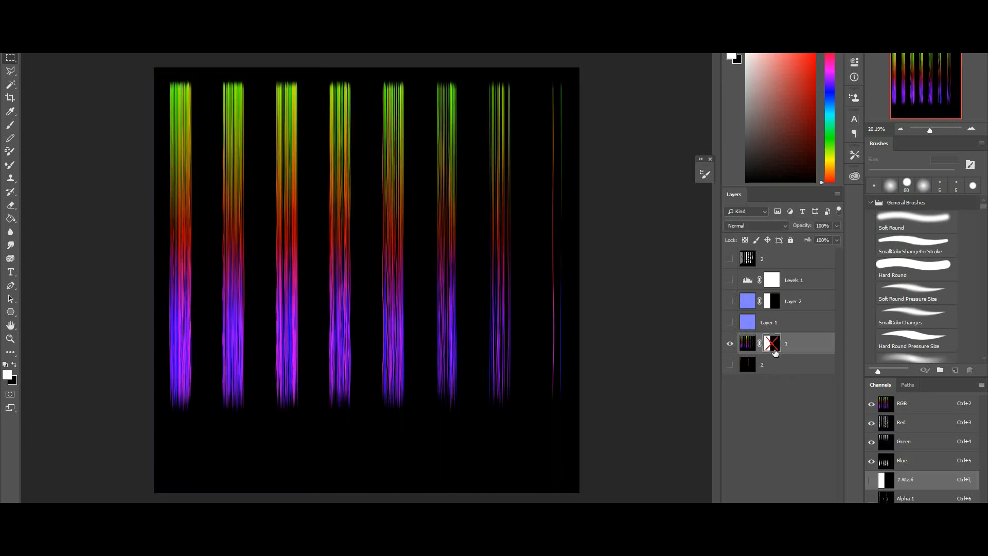
left_click(886, 498)
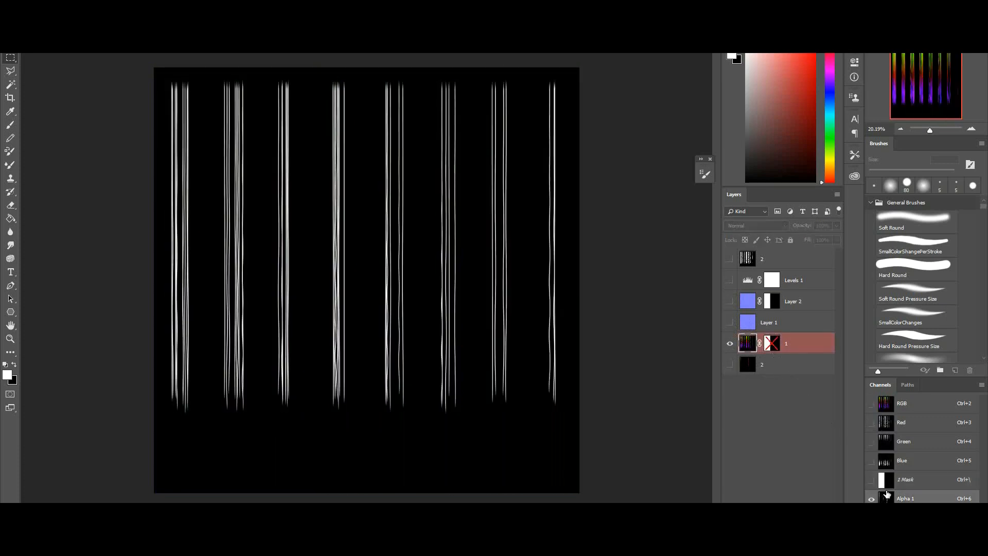
left_click(730, 343)
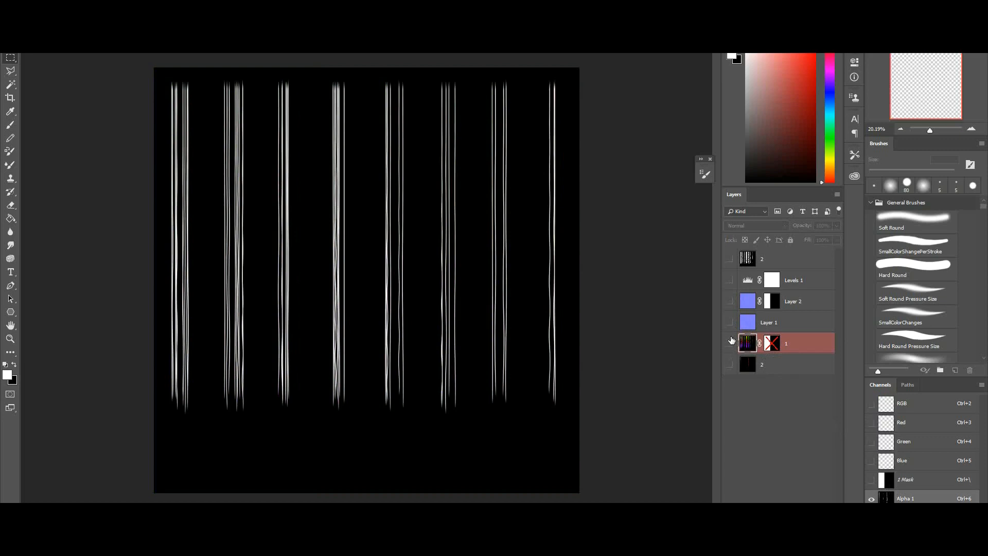
left_click_drag(731, 343, 730, 365)
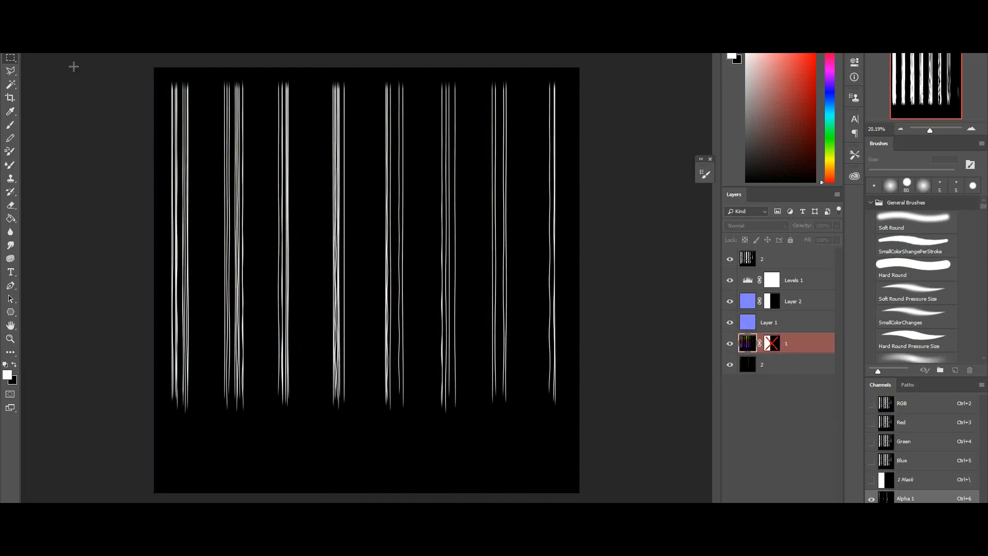
Step: Open the VRTC_1 Targa file and display its Alpha 1 channel
left_click(26, 4)
left_click(36, 19)
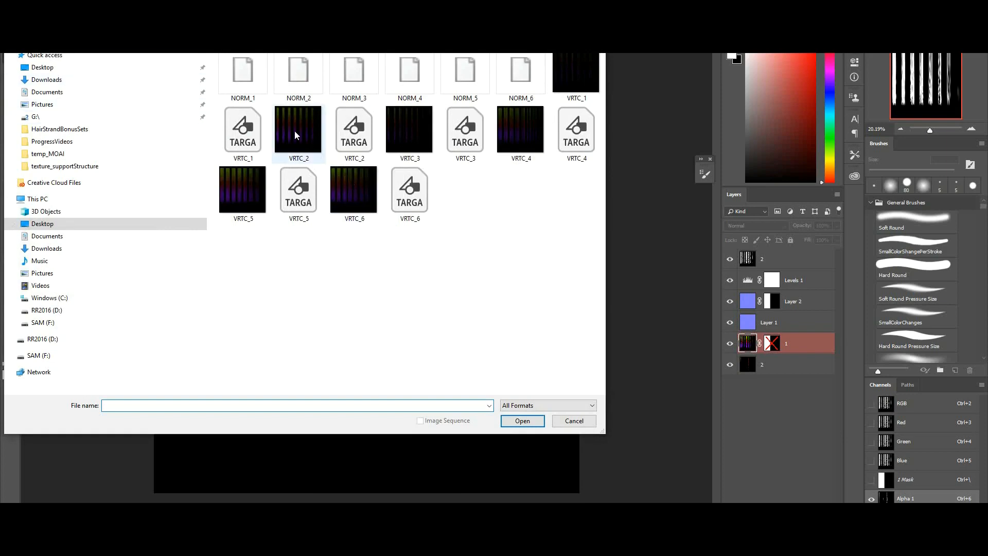
double_click(252, 143)
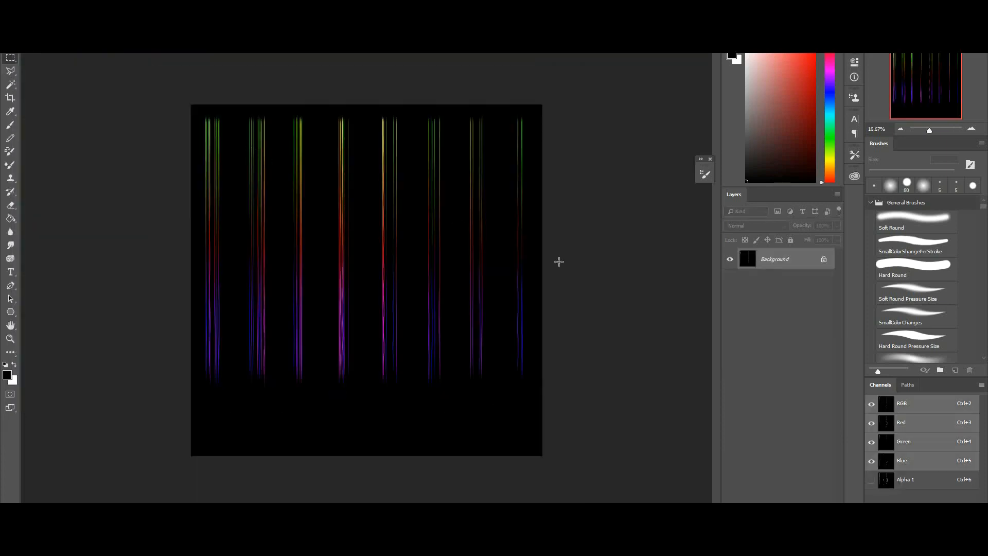
left_click(916, 483)
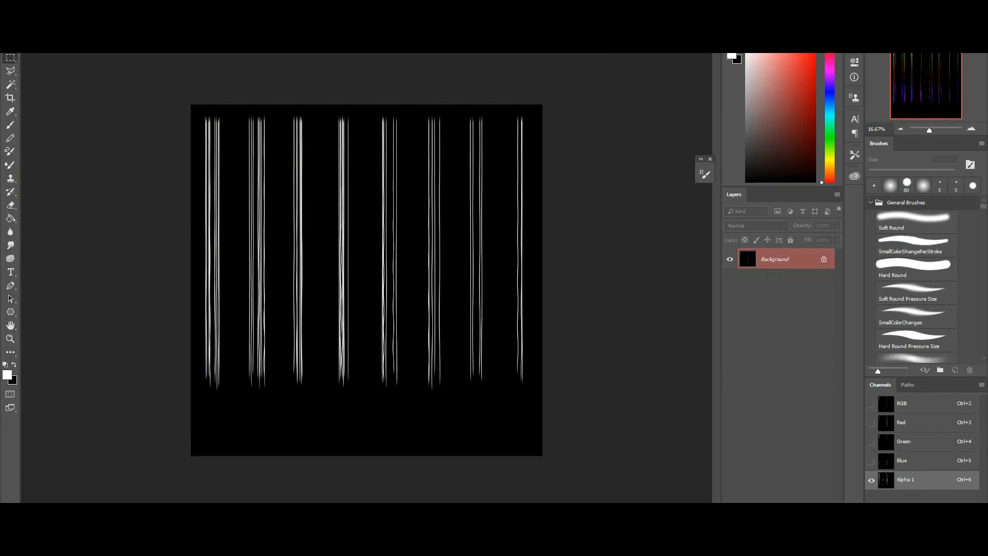
Step: Open the VRTC_2 Targa file and display its Alpha 1 channel
left_click(26, 5)
left_click(38, 22)
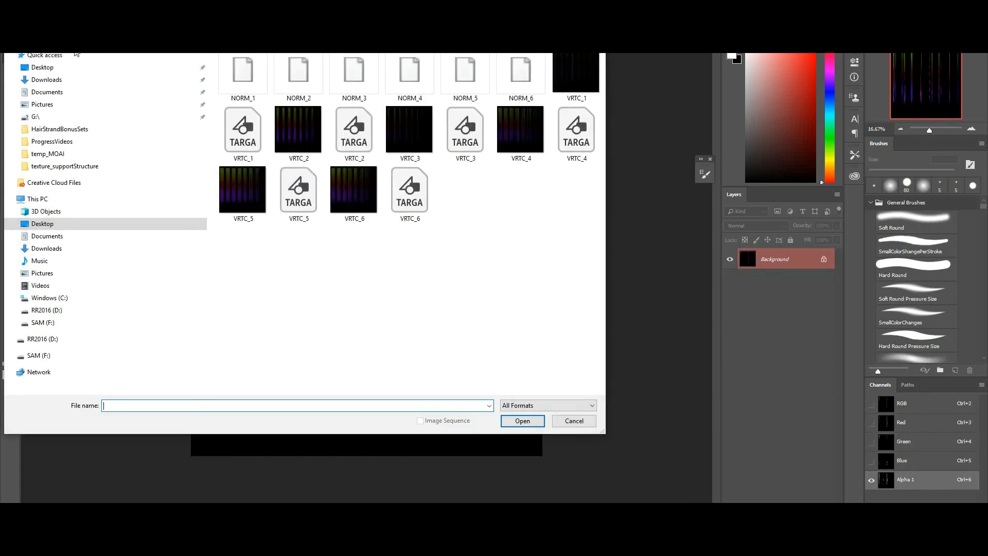
double_click(360, 145)
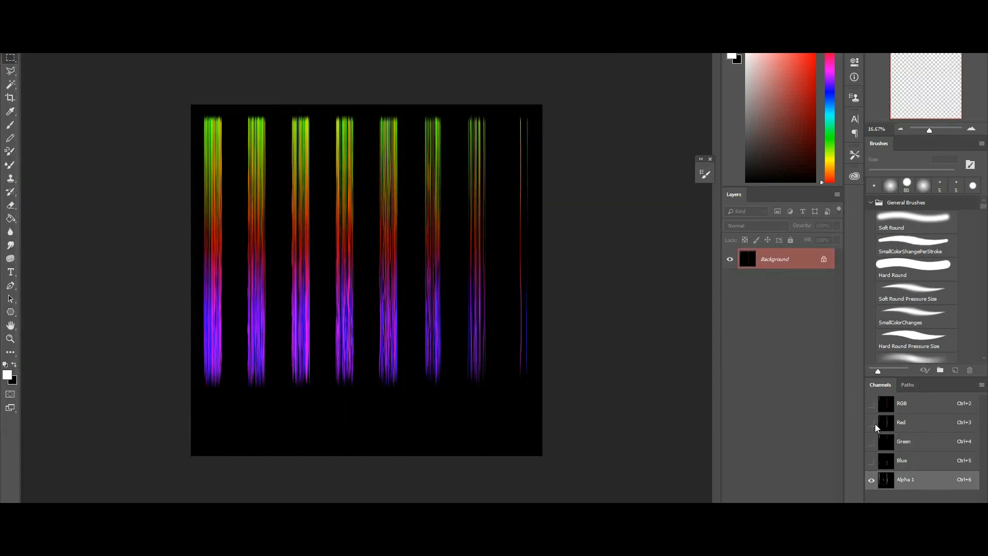
left_click(893, 486)
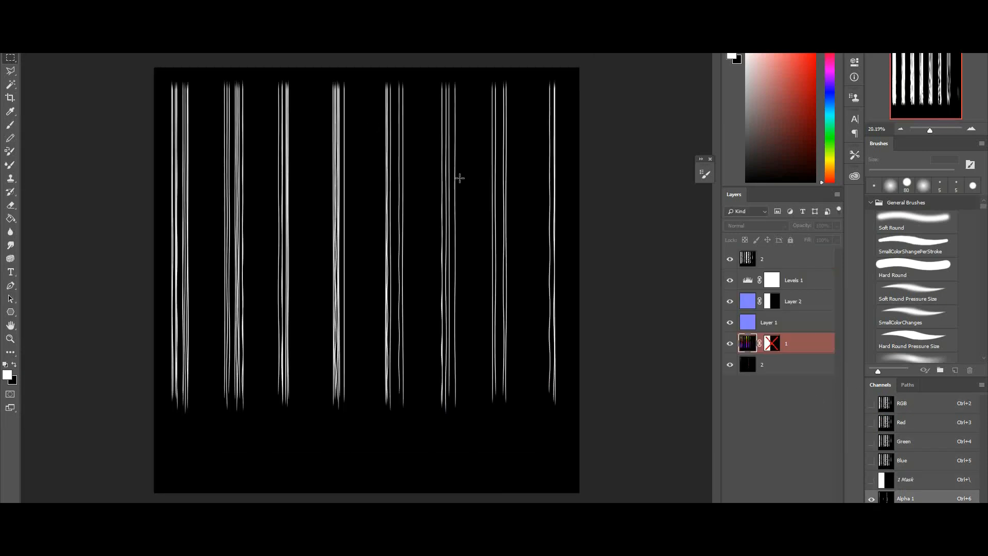
Step: Select the pasted alpha layer 2 in the combined document and display the document's Alpha 1 channel
left_click(761, 260)
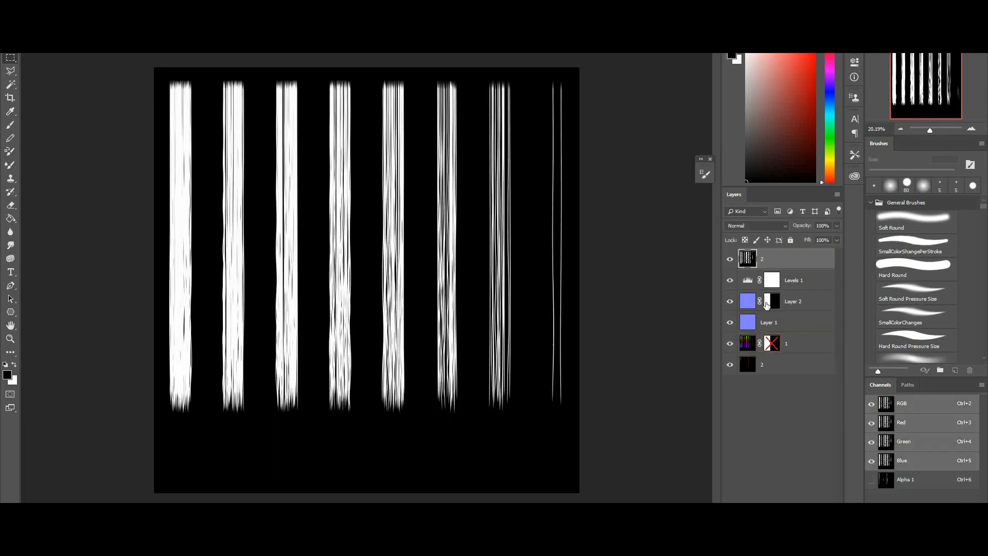
left_click(887, 481)
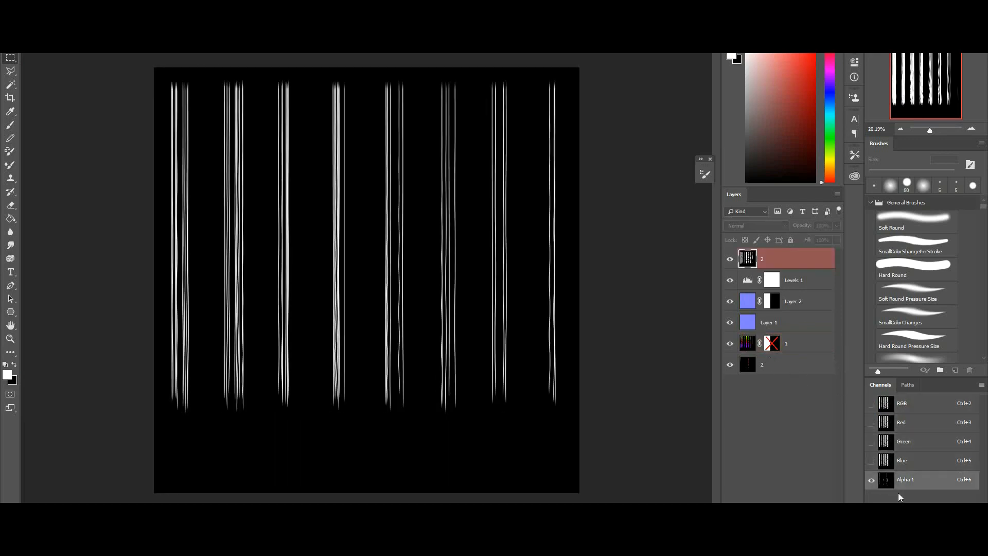
Step: Paste the sparse Alpha 1 strands as a layer beneath top layer 2 and mask that layer to its three densest strands
key("ctrl+a")
left_click(754, 264)
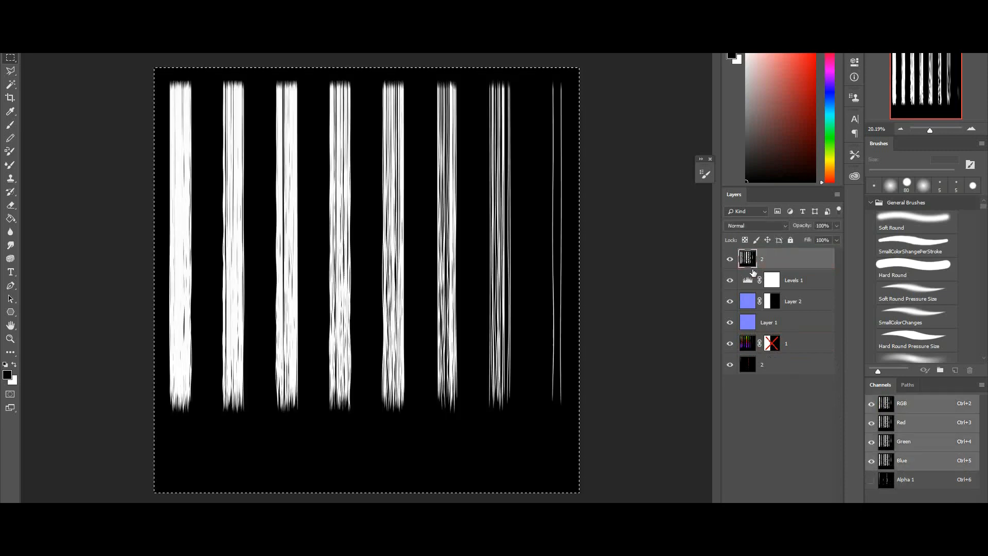
key("ctrl+v")
left_click_drag(778, 326, 779, 263)
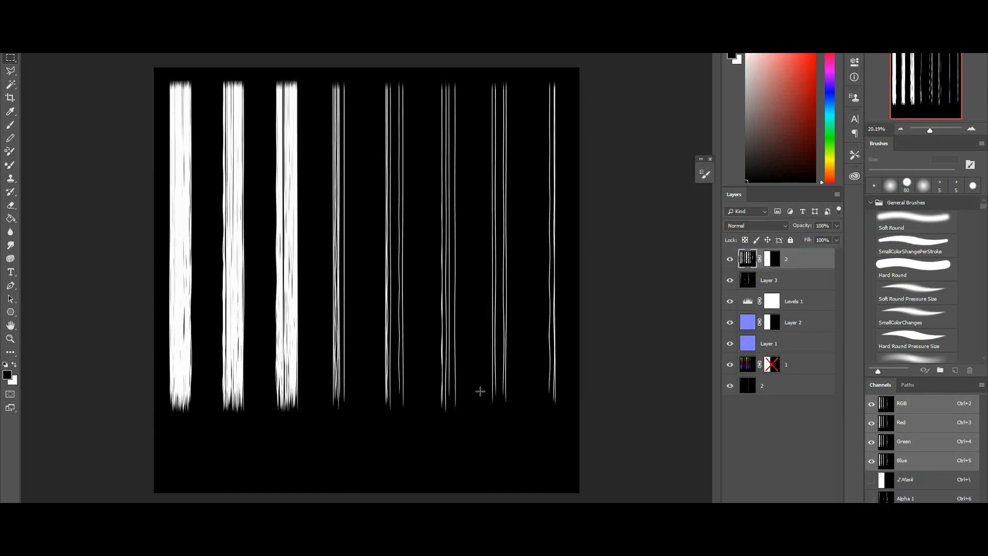
left_click(730, 262)
left_click(731, 261)
Step: Group top layer 2 with Layer 3 and name the group NewAlpha
left_click(811, 282, "shift")
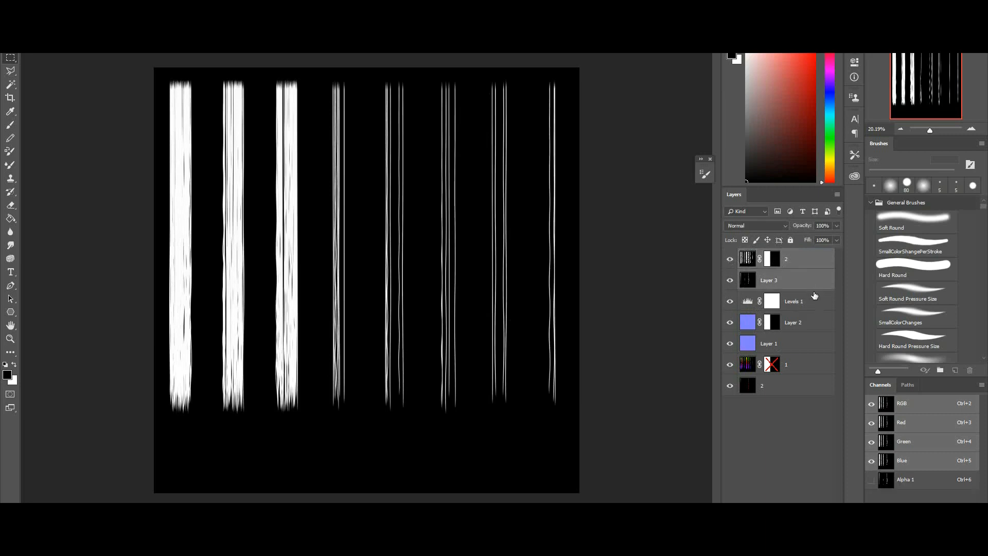
left_click_drag(812, 282, 810, 520)
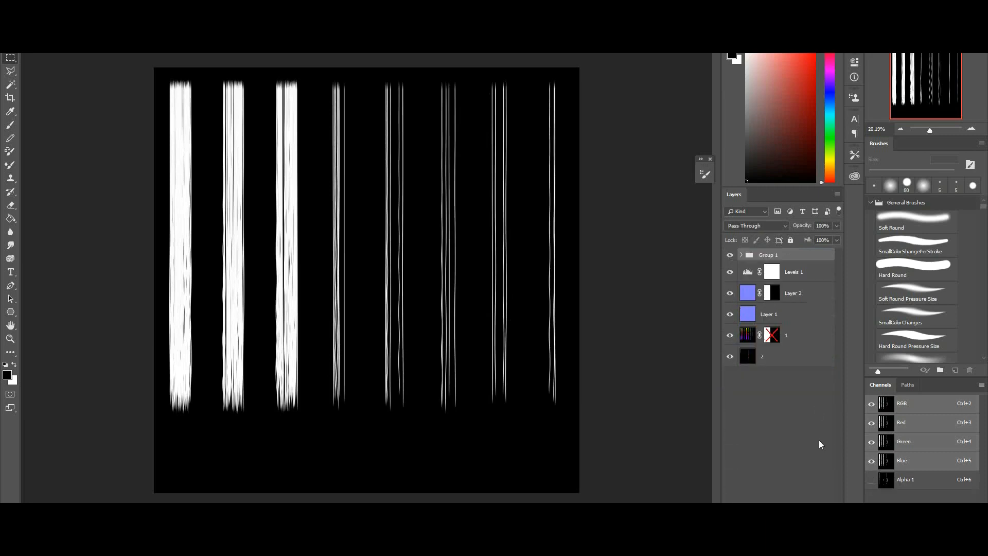
double_click(777, 256)
type("NewAlpha")
key("Return")
Step: Hide the Levels 1 adjustment, then group Layer 2 and Layer 1 under the name NewNormal
left_click(730, 271)
left_click(793, 294)
left_click(804, 317, "shift")
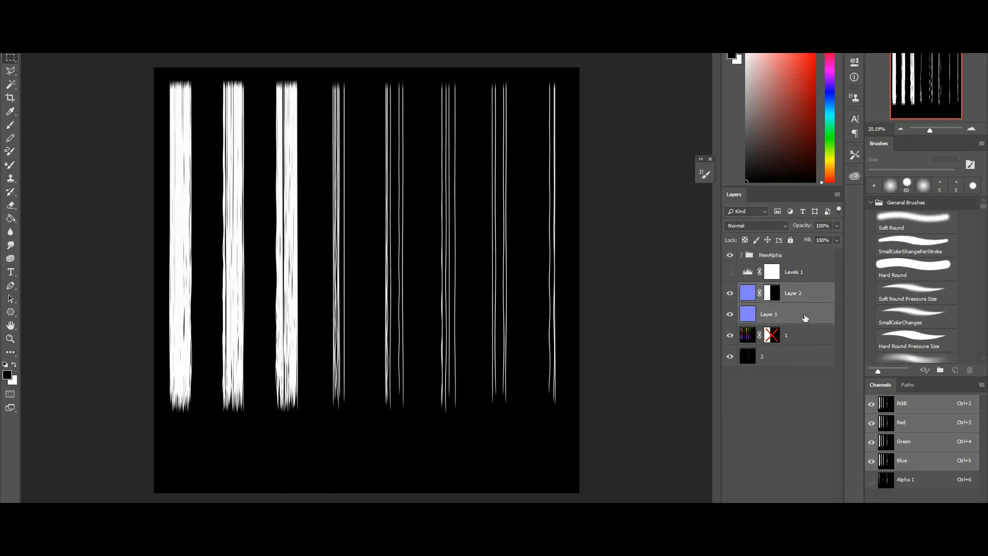
left_click_drag(805, 319, 805, 517)
double_click(770, 290)
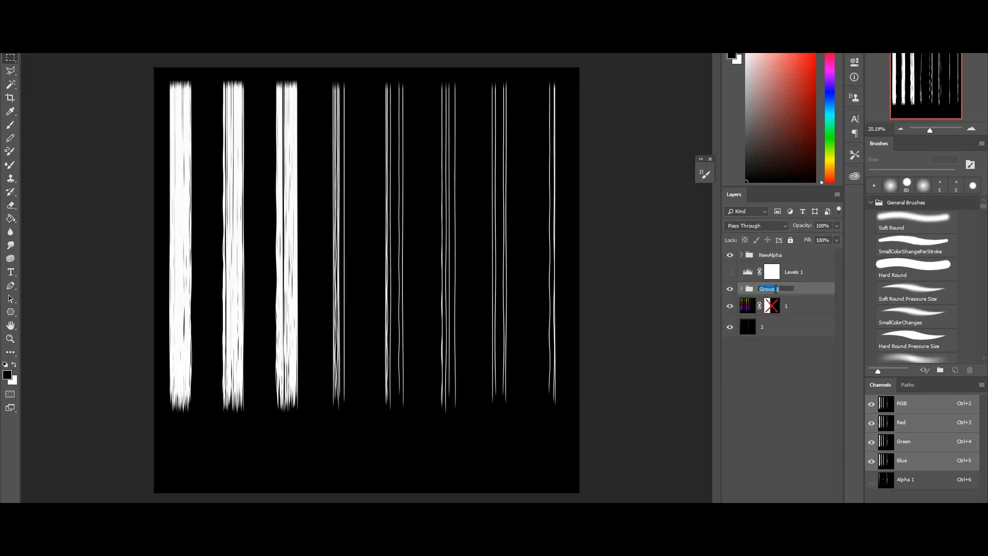
type("NewNormal")
key("Return")
Step: Group layer 1, with its mask enabled, and layer 2 as NewVRTC, and delete the Levels 1 adjustment layer
left_click(772, 309, "shift")
left_click(794, 313)
left_click(798, 333, "shift")
left_click_drag(799, 333, 799, 525)
double_click(767, 302)
type("New")
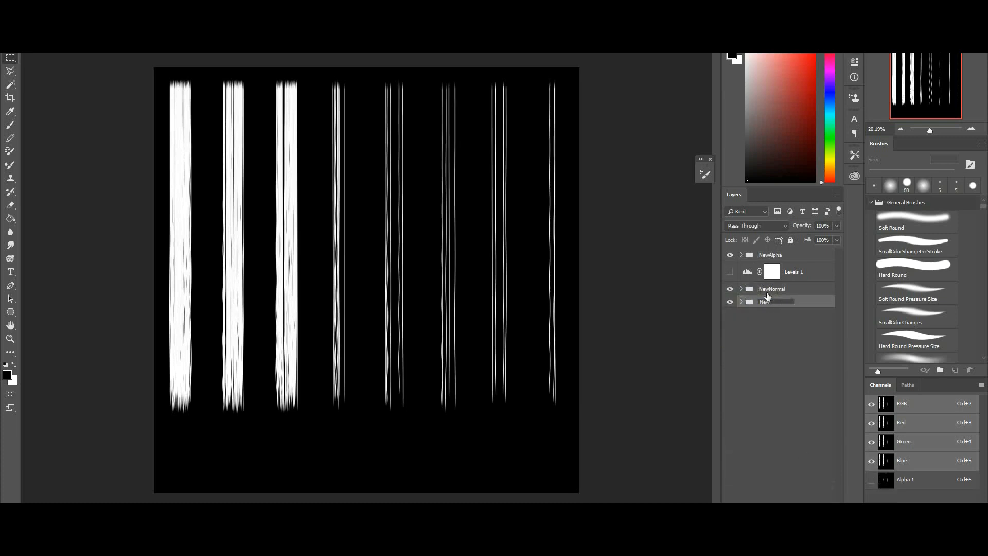
type("VRTC")
left_click_drag(799, 274, 829, 316)
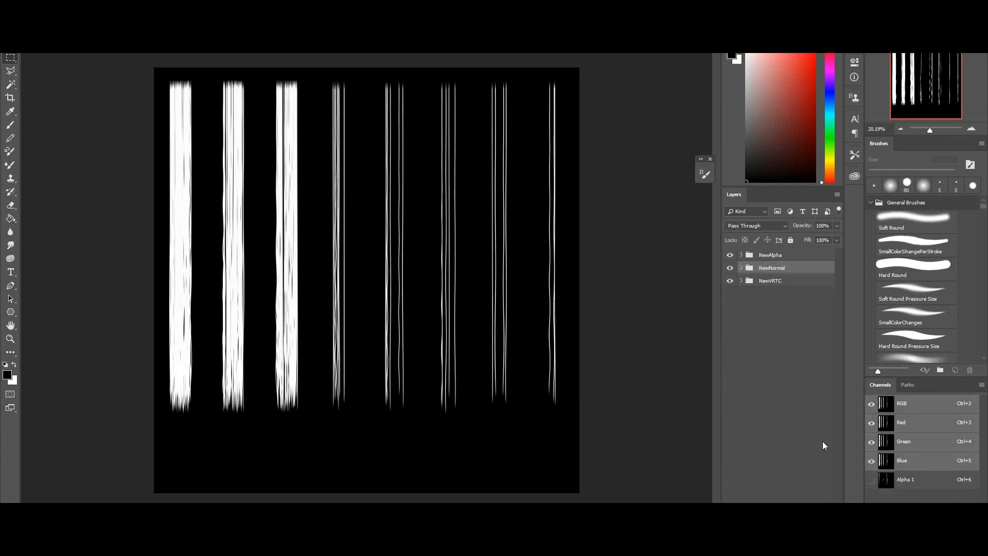
Step: Toggle the visibility of the NewAlpha, NewNormal and NewVRTC groups to check each combined texture
left_click(733, 258, "alt")
left_click(728, 255)
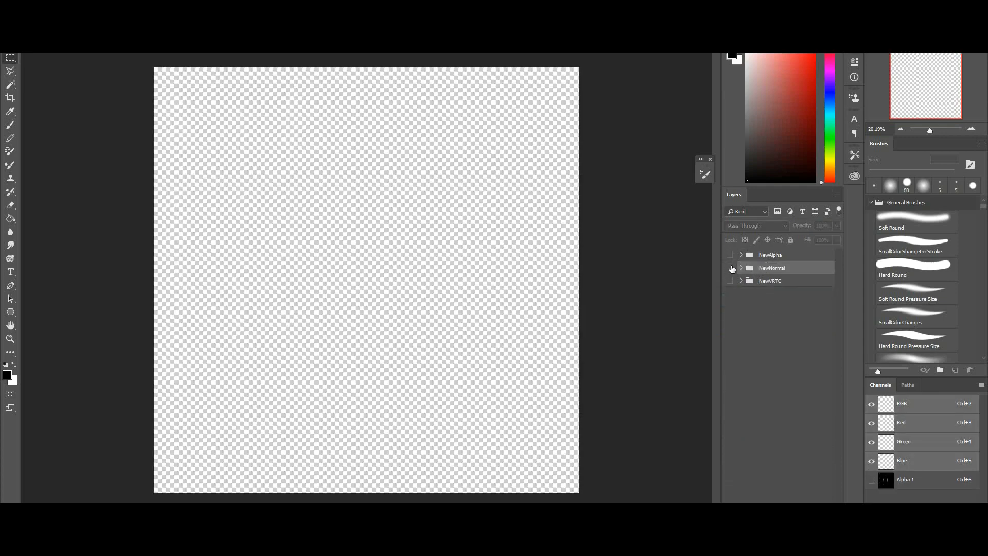
left_click(729, 267)
left_click(729, 268)
left_click(730, 280)
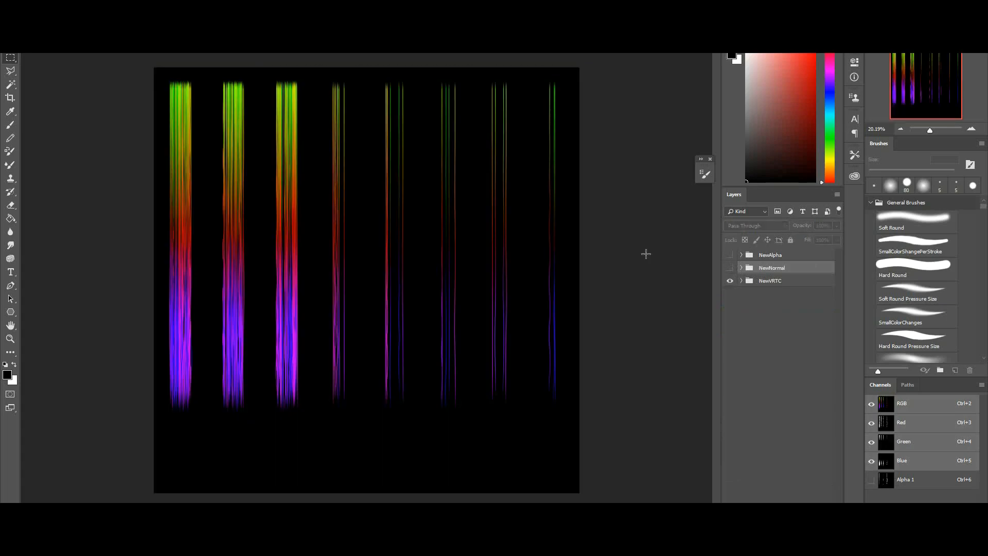
left_click(729, 268)
left_click(729, 254)
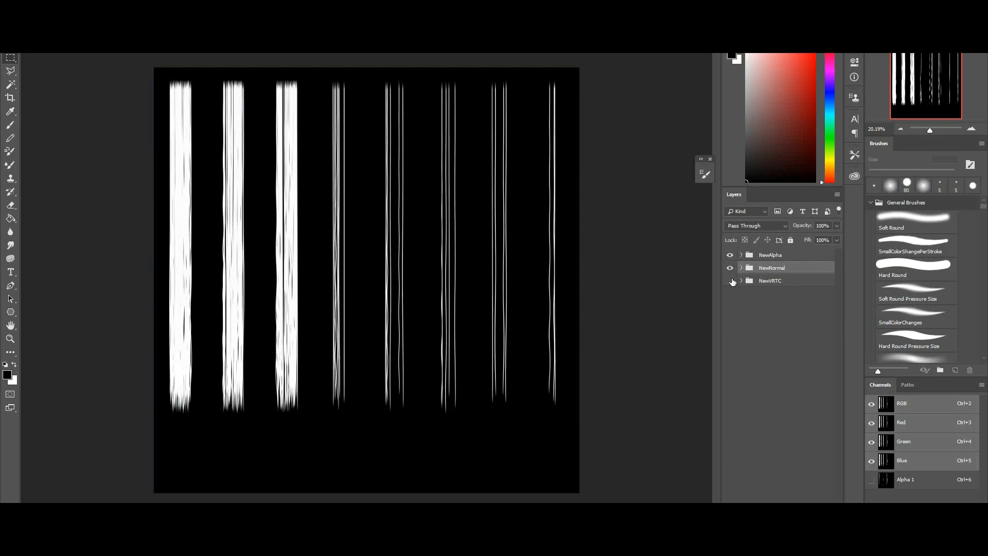
left_click(730, 281, "alt")
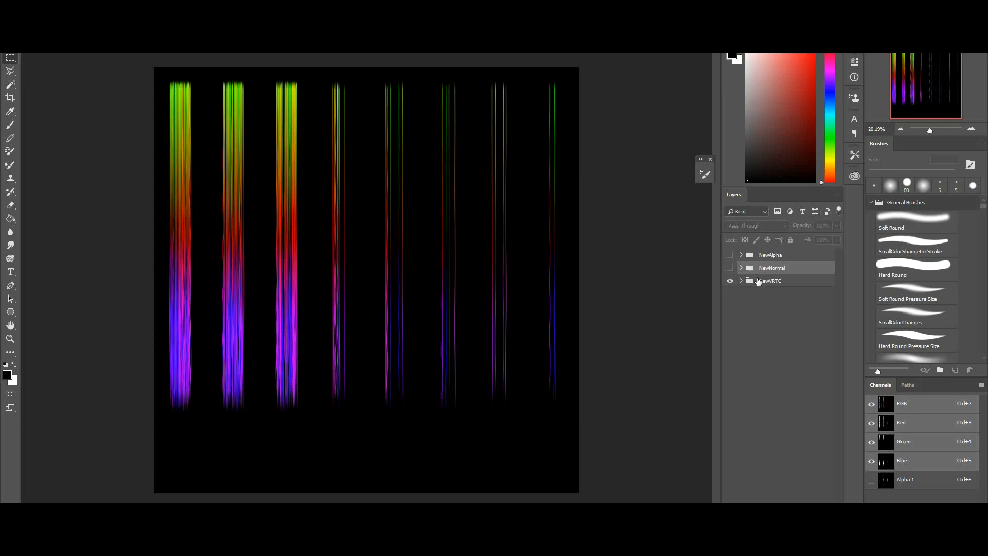
Step: Move NewAlpha below NewVRTC, merge it into a single layer and copy its whole canvas
left_click(772, 283)
left_click_drag(770, 257, 773, 288)
left_click(730, 280, "alt")
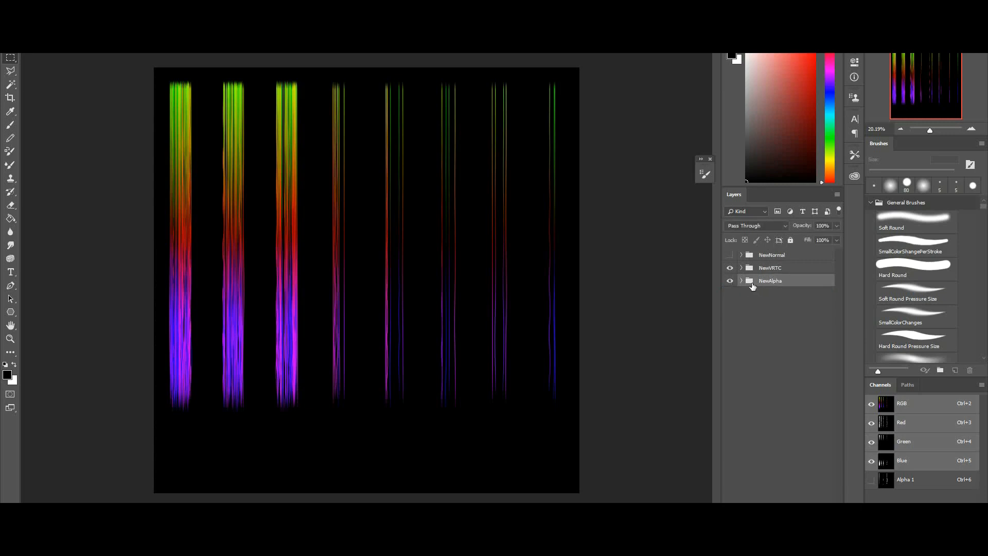
right_click(780, 287)
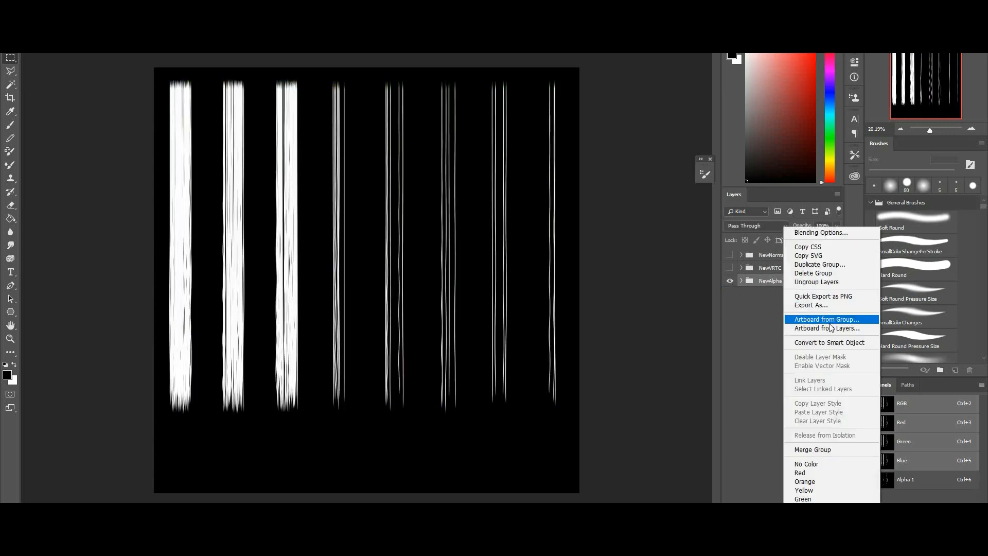
left_click(826, 449)
key("ctrl+a")
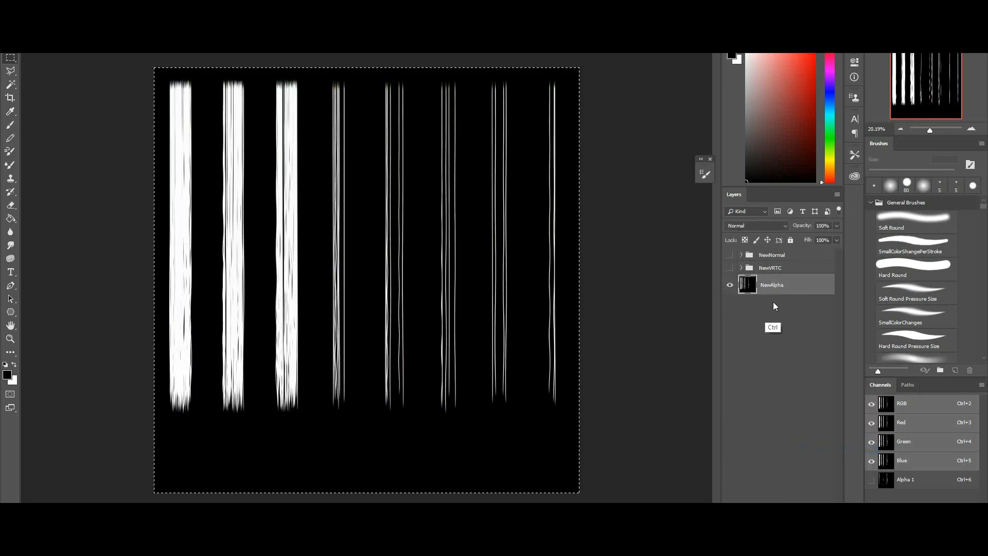
Step: Show the NewVRTC group and merge it into a single layer
left_click(772, 268)
left_click(730, 268)
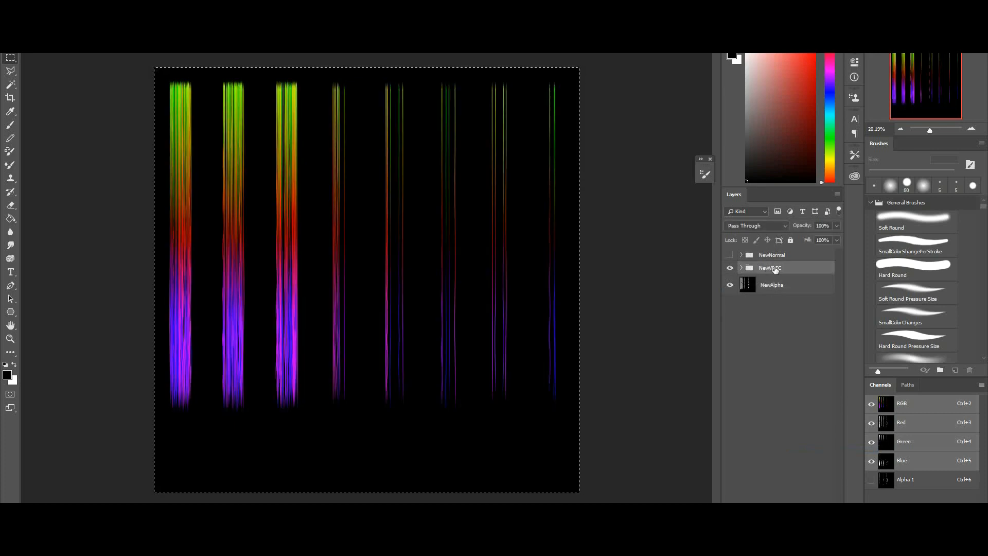
right_click(770, 269)
left_click(791, 449)
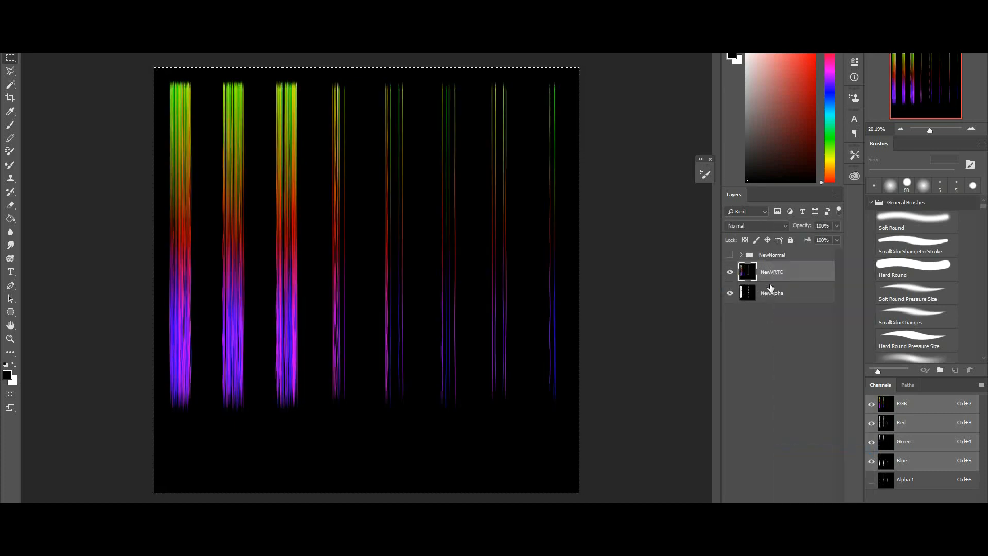
Step: Replace the old Alpha 1 channel with a new one containing the copied combined alpha, and return to the RGB view
left_click(911, 479)
left_click_drag(912, 480, 970, 529)
left_click(955, 529)
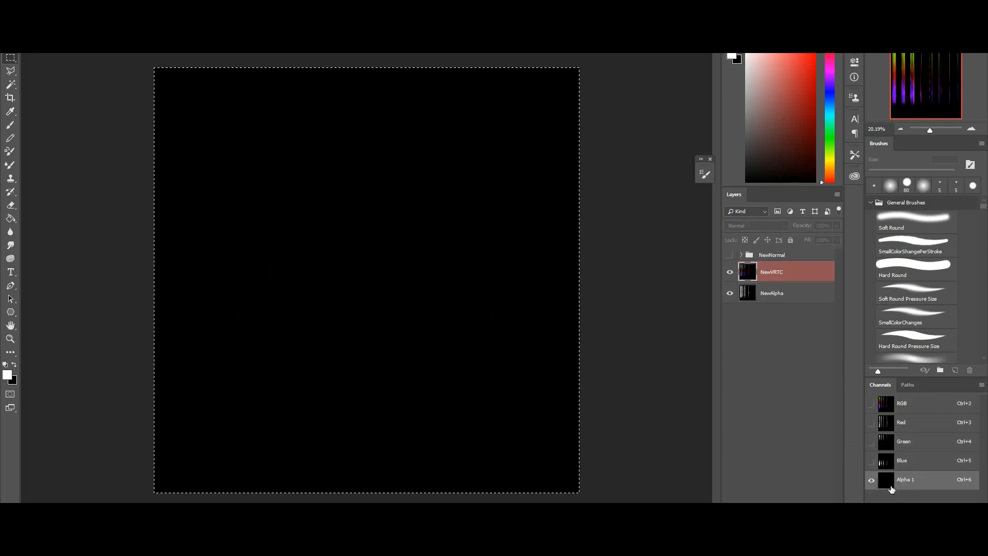
key("ctrl+v")
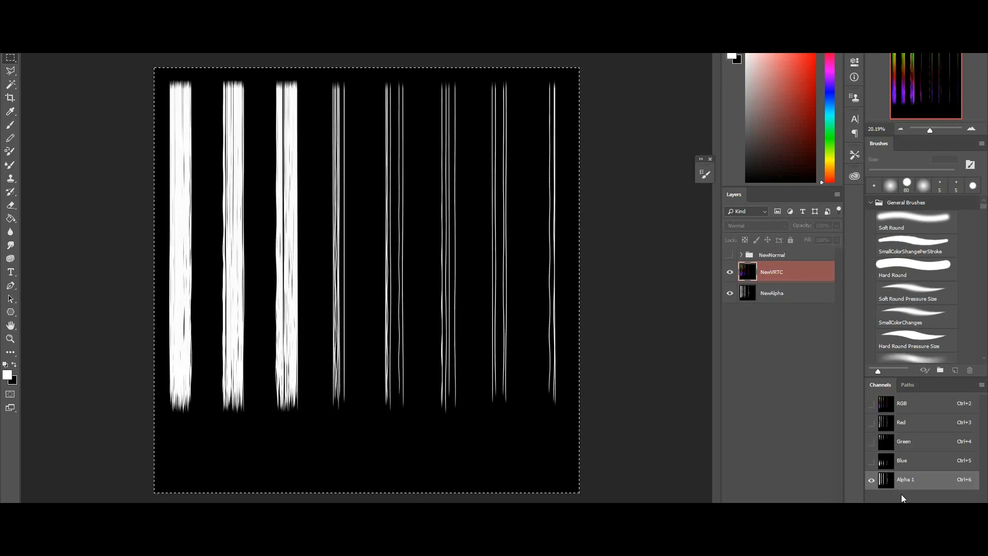
left_click(901, 404)
Step: With NewNormal hidden, save the VRTC texture as a 32 bits/pixel Targa named VRTC_1_2_Combined, including alpha channels
left_click(731, 256)
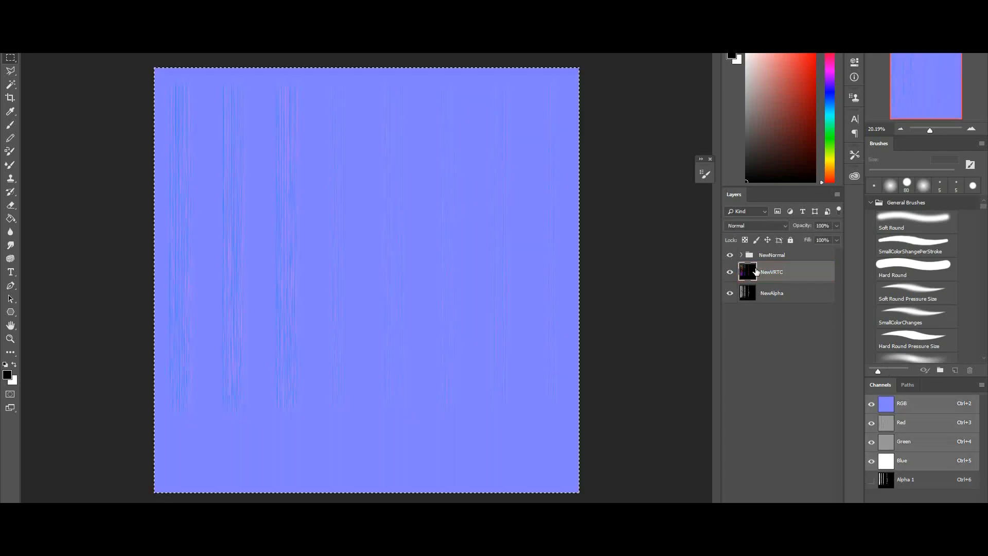
left_click(730, 256)
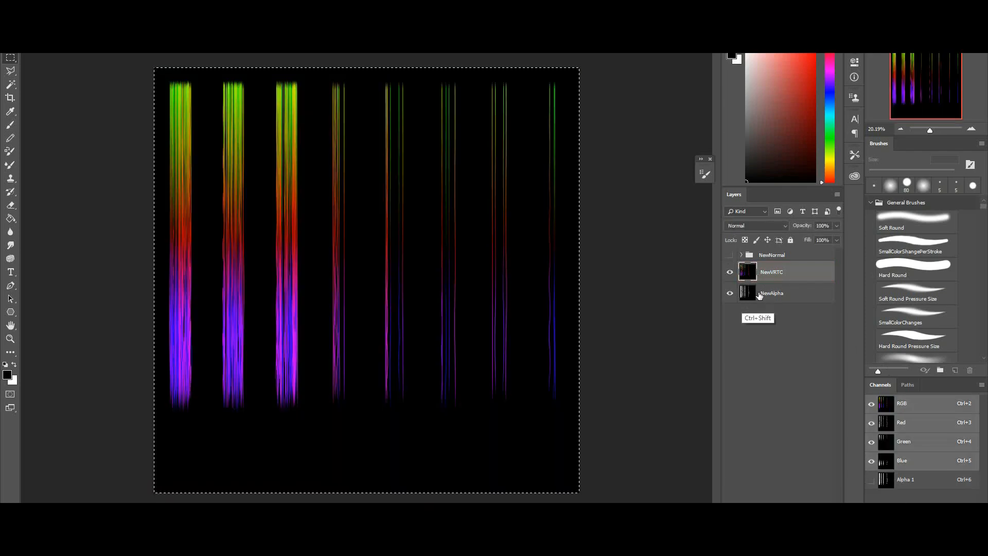
key("ctrl+shift+s")
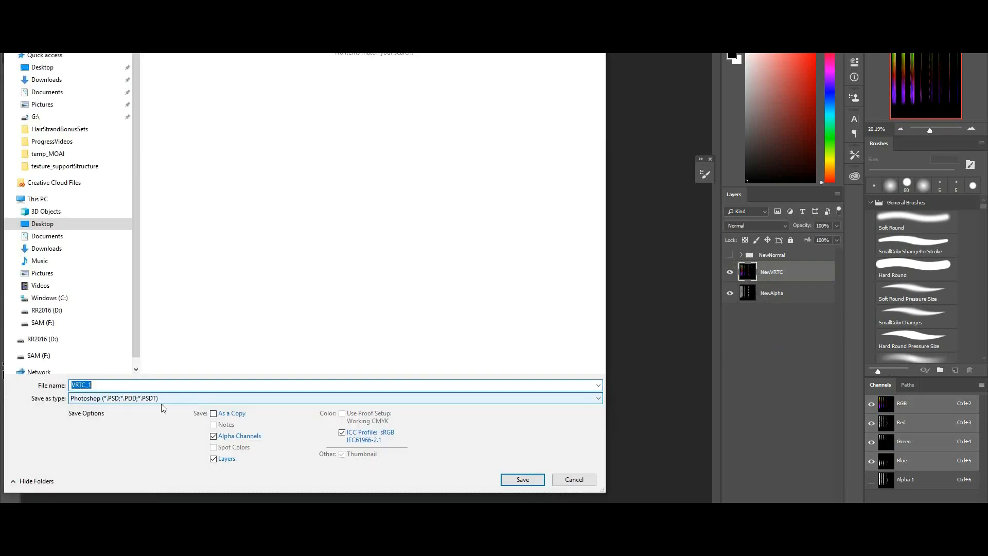
left_click(138, 398)
left_click(116, 380)
left_click(116, 385)
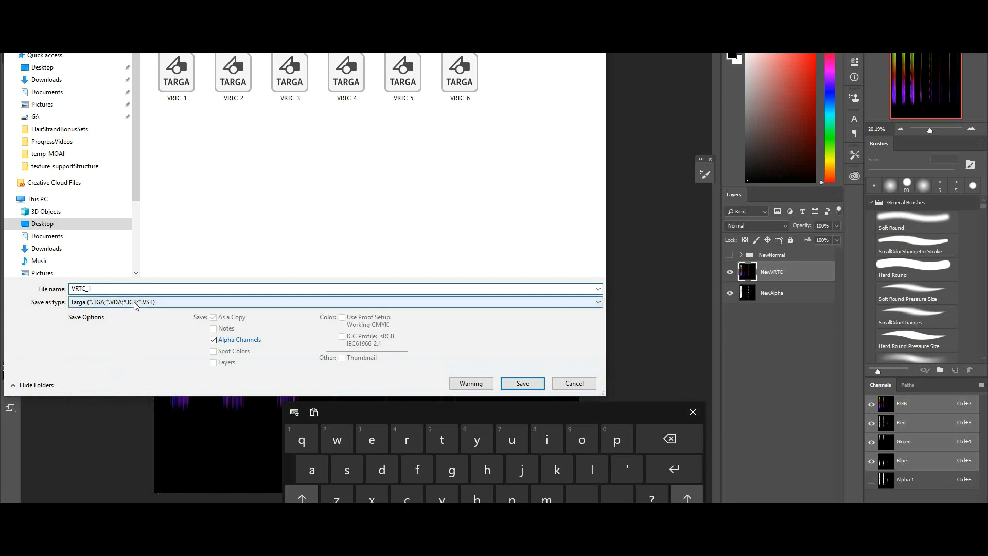
type("_2_")
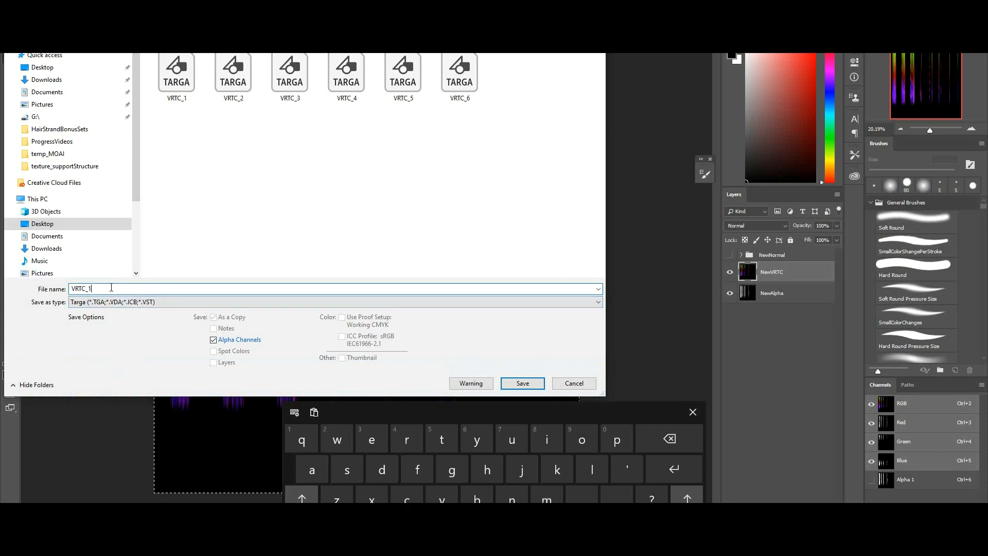
type("Combined")
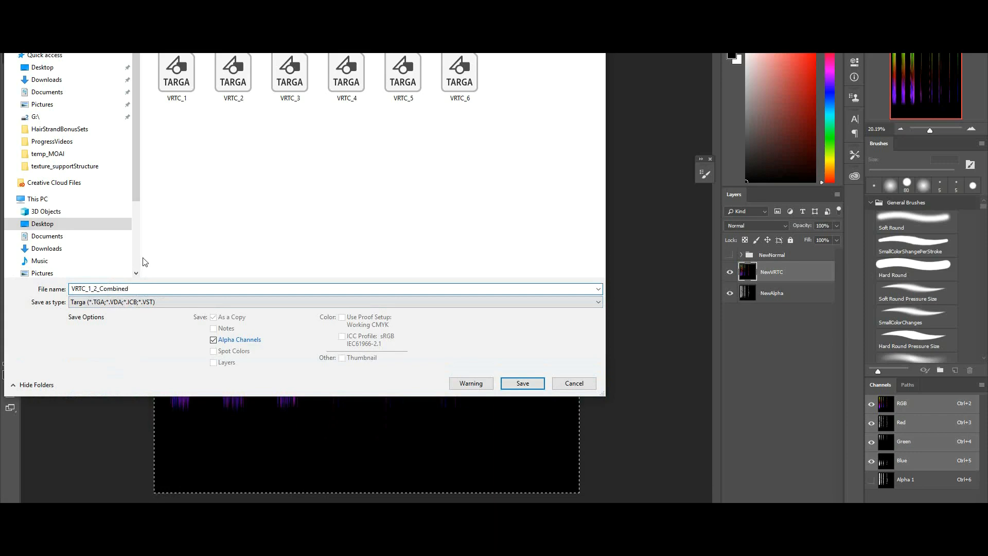
key("Return")
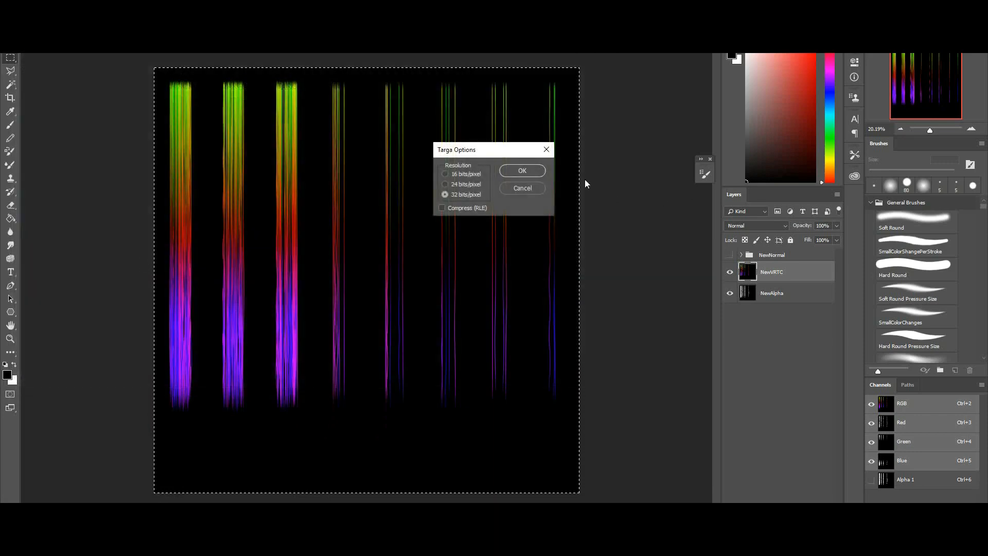
left_click(533, 174)
Step: Show and select the NewNormal group and inspect the strand tips of the combined normal map up close
left_click(730, 255)
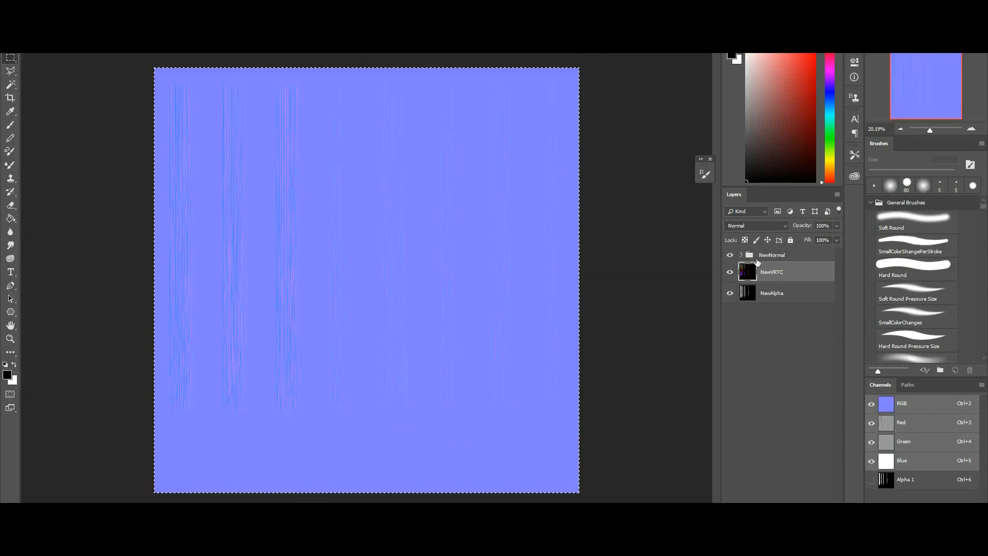
left_click(767, 255)
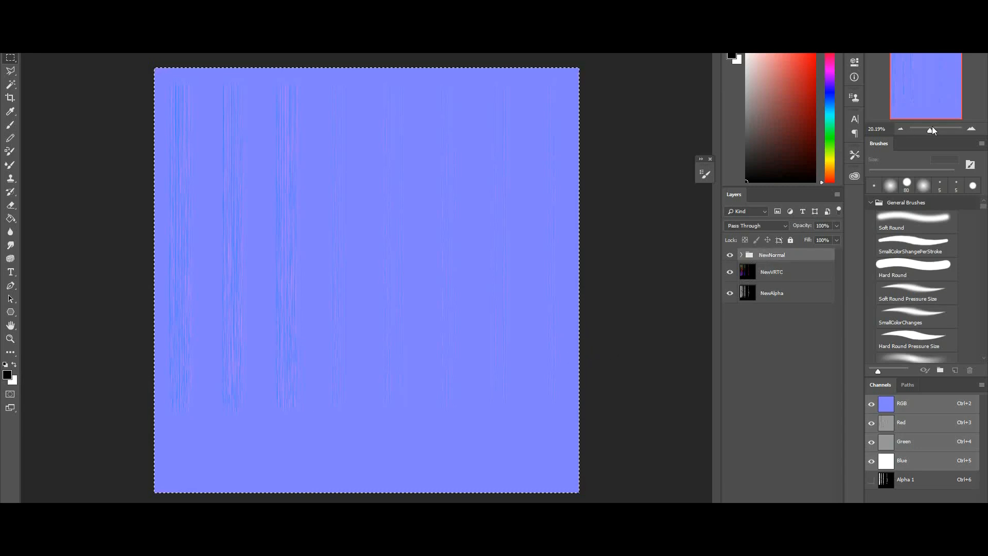
left_click_drag(930, 128, 898, 107)
left_click(929, 96)
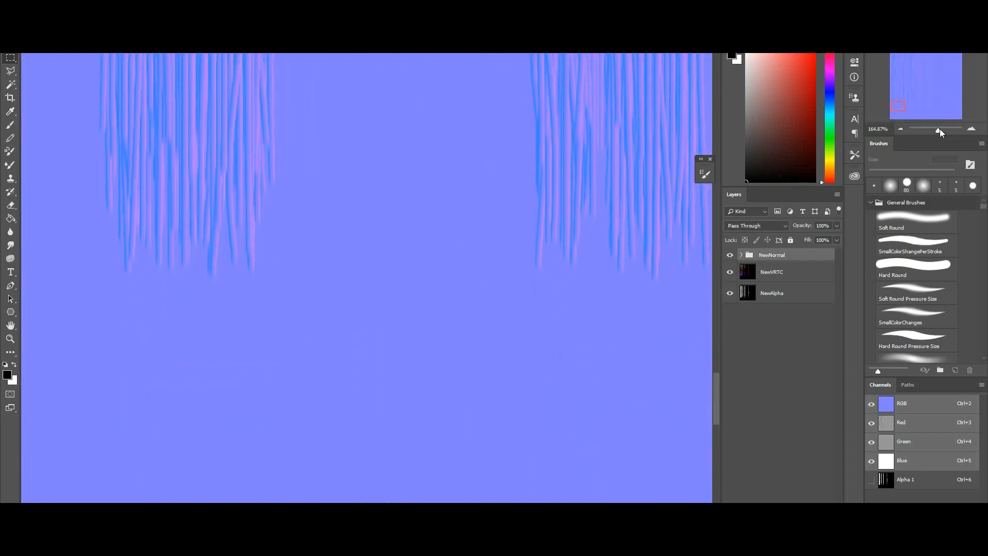
key("ctrl+0")
Step: Save the combined normal map as a PNG named NORM_1_2_Combined
key("ctrl+shift+s")
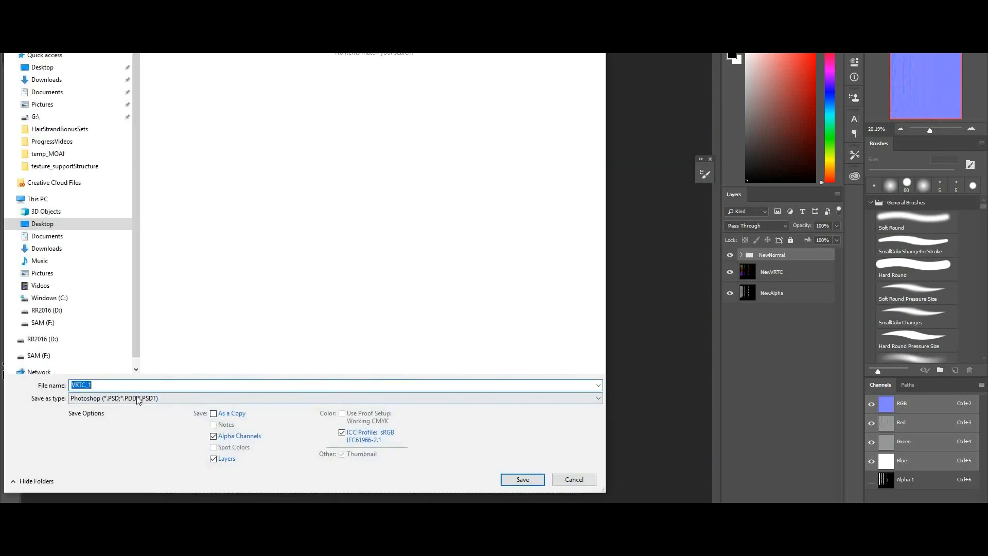
left_click(138, 399)
left_click(131, 362)
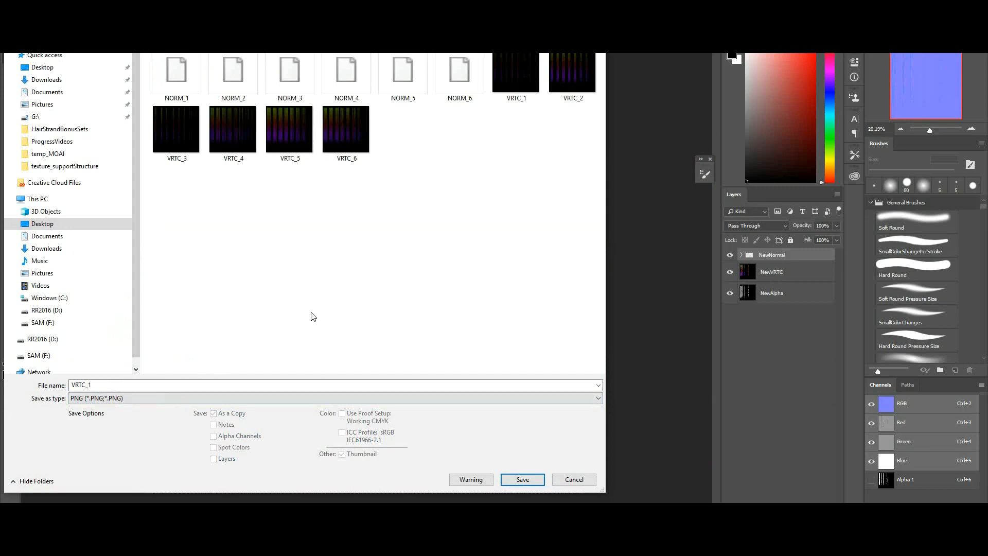
left_click(458, 78)
left_click(137, 385)
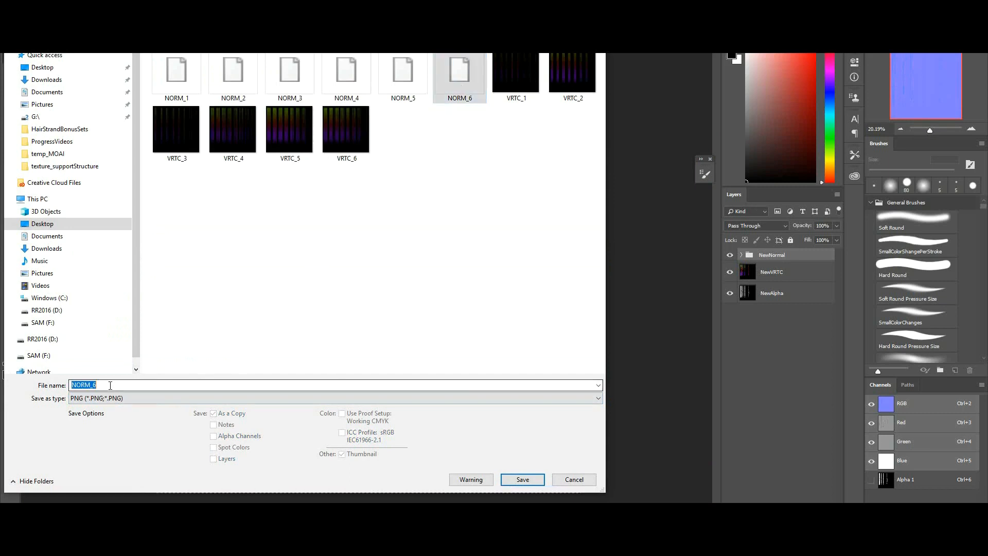
left_click(95, 288)
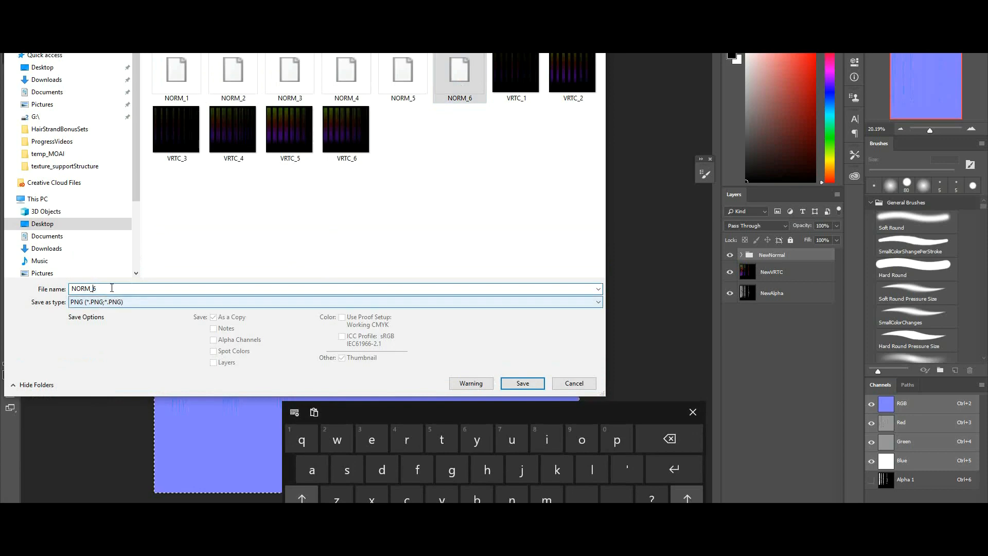
key("BackSpace")
type("1_2_")
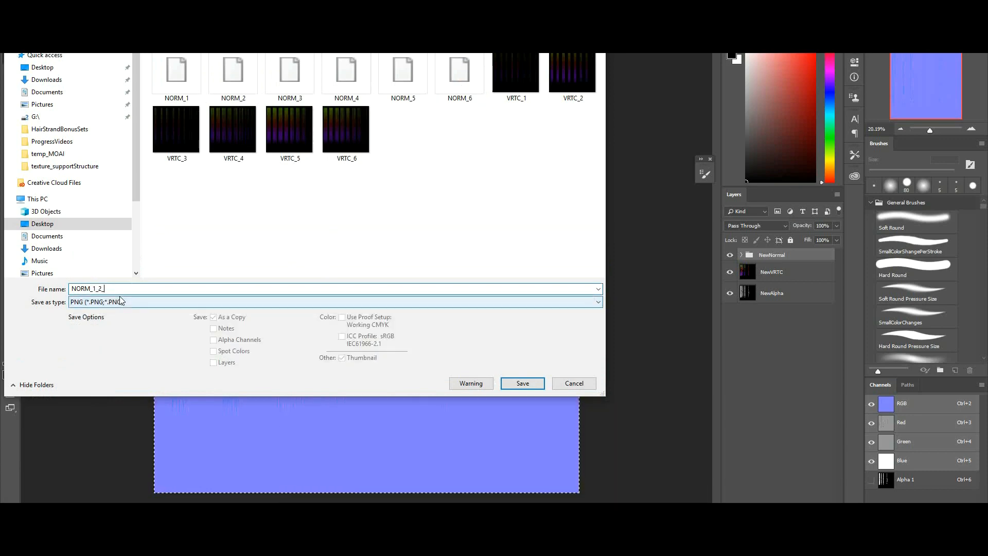
type("Combined")
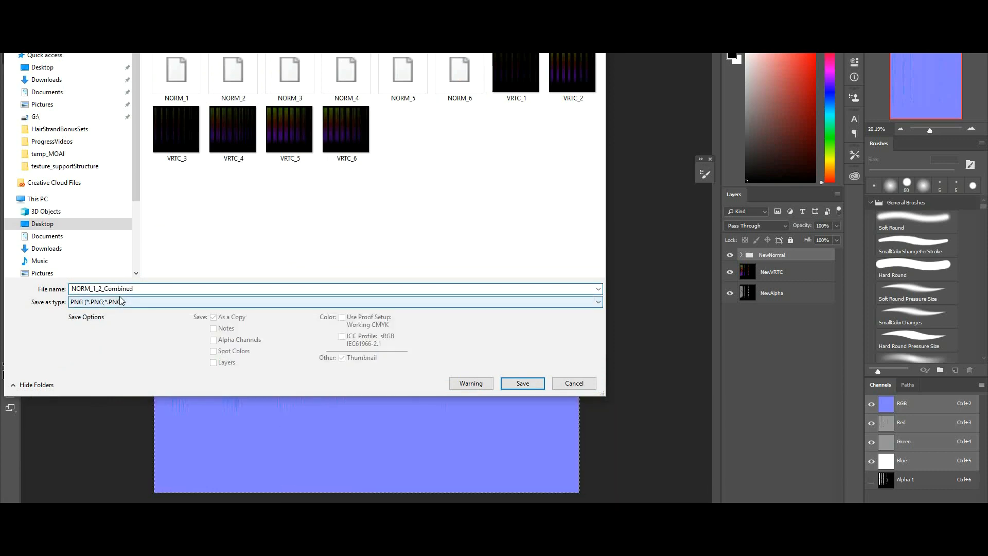
key("Return")
left_click(549, 153)
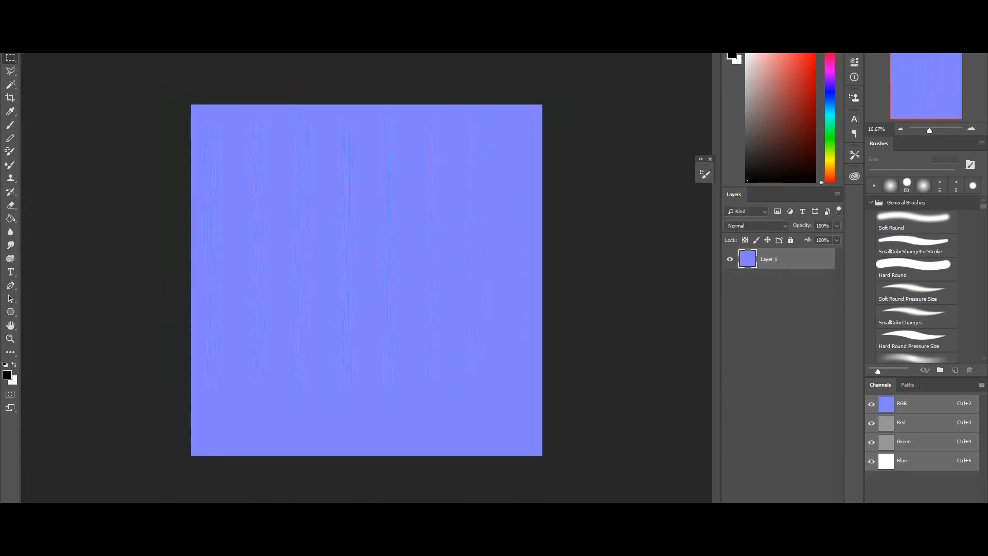
Step: Look through the other open hair texture documents
key("ctrl+a")
key("ctrl+Tab")
key("ctrl+Tab")
key("ctrl+Tab")
key("ctrl+d")
key("ctrl+Tab")
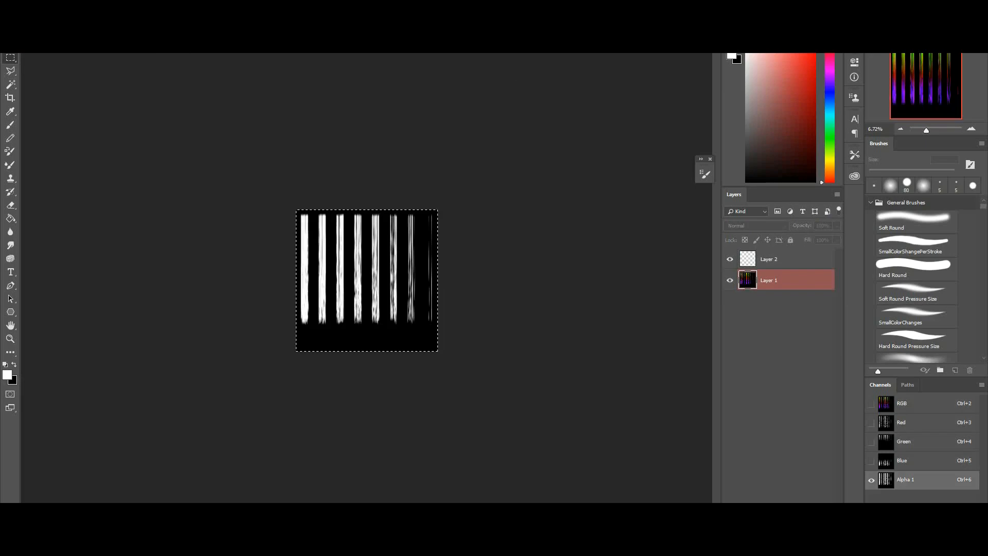
key("ctrl+Tab")
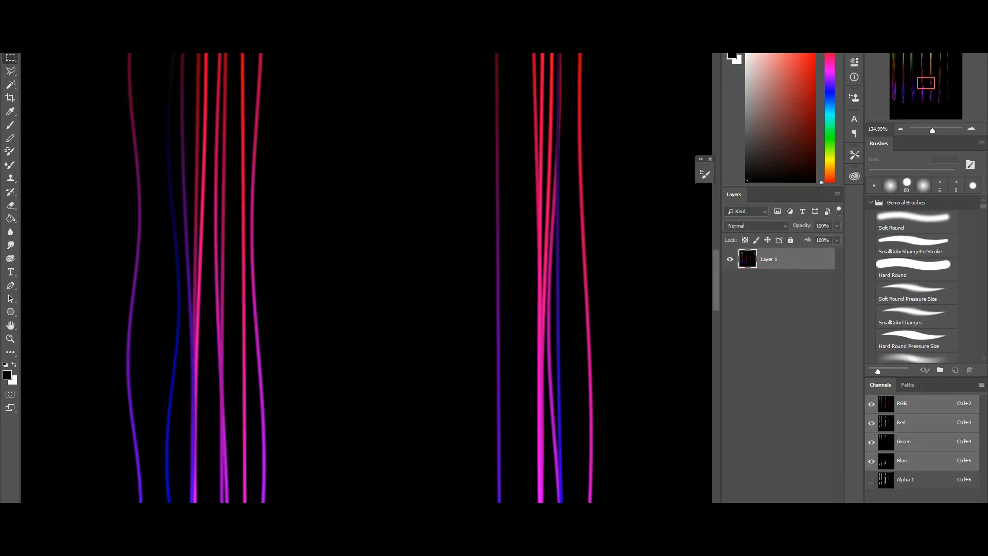
key("ctrl+Tab")
key("ctrl+Tab")
key("ctrl+Tab")
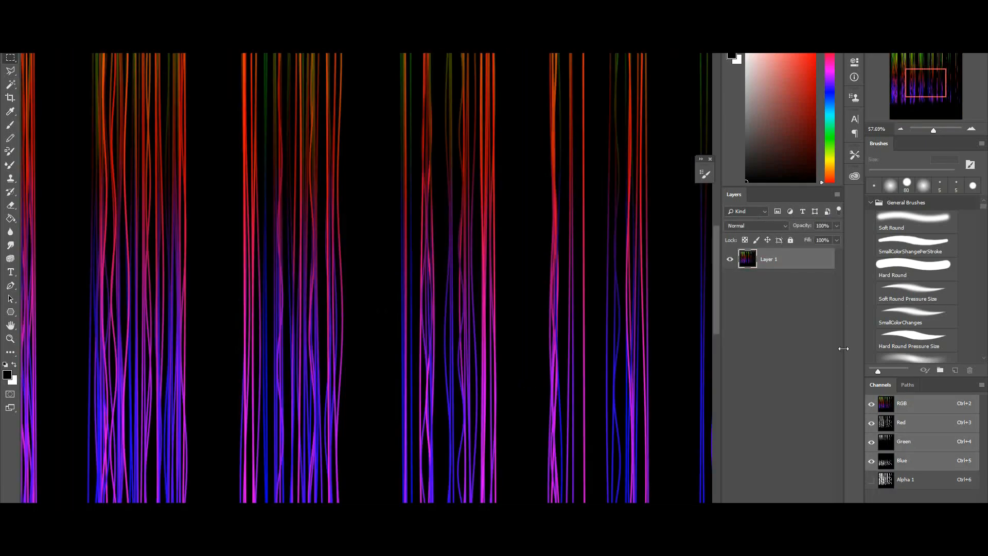